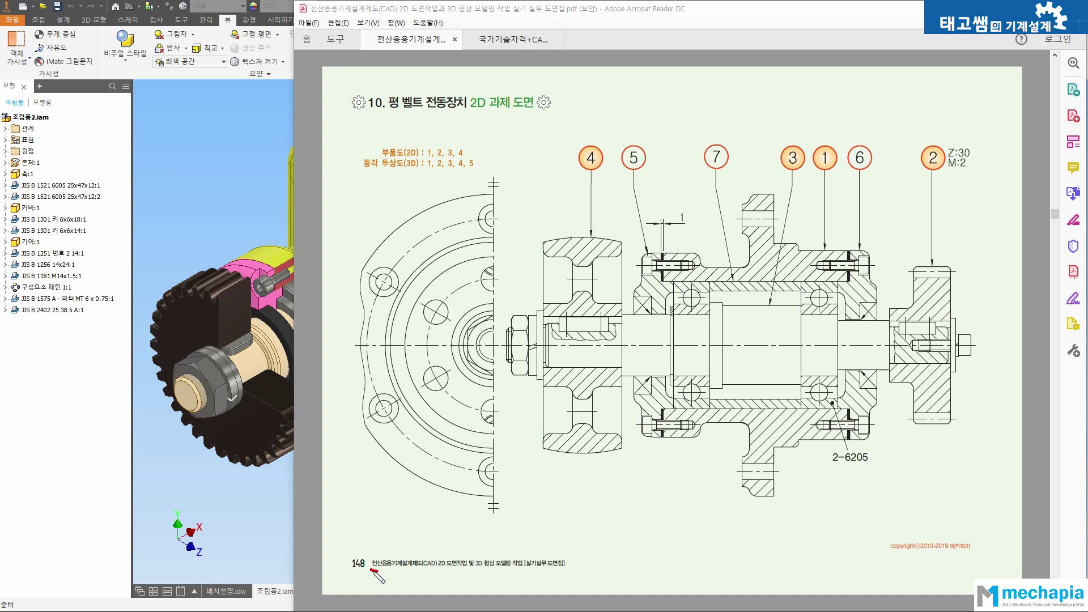
Underline the book title in the page footer, then view the book's cover and return to page 148
{"action": "left_click_drag", "start_coordinate": [372, 570], "coordinate": [564, 566]}
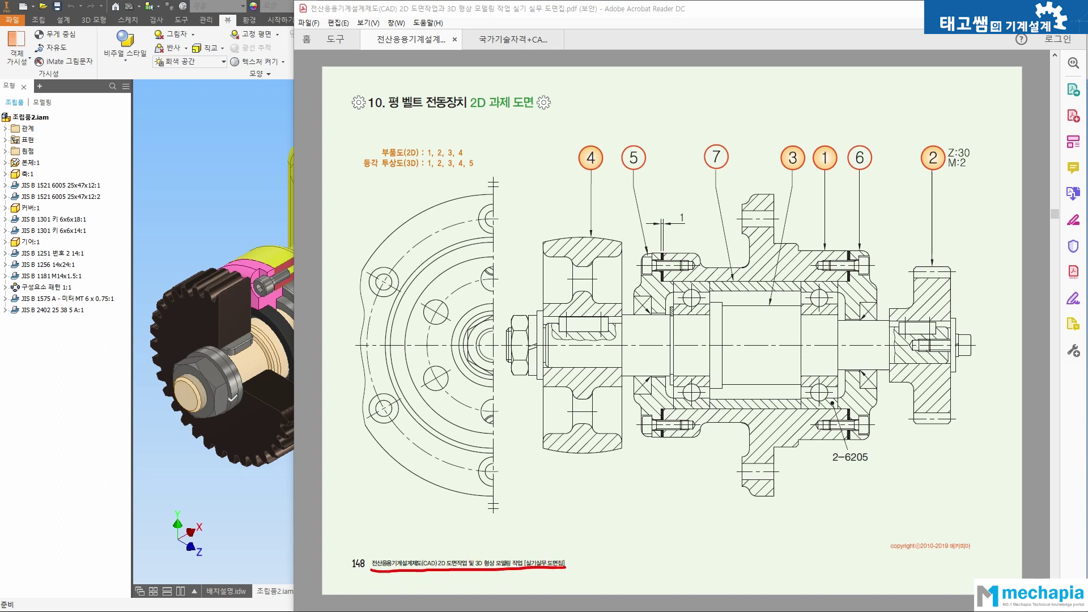
{"action": "left_click_drag", "start_coordinate": [1055, 214], "coordinate": [1055, 58]}
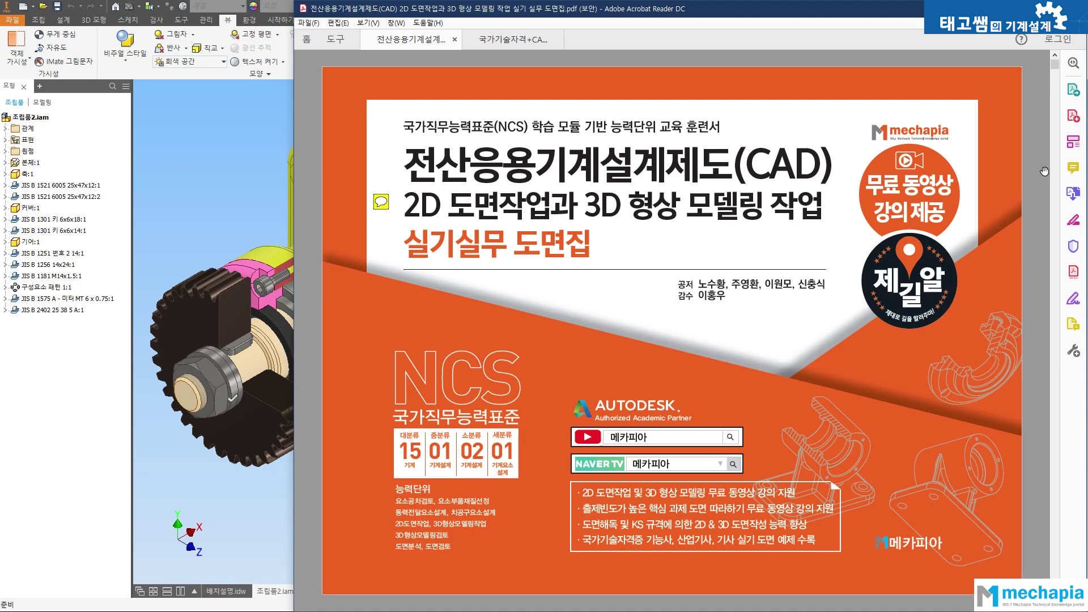
{"action": "left_click_drag", "start_coordinate": [1052, 63], "coordinate": [1054, 213]}
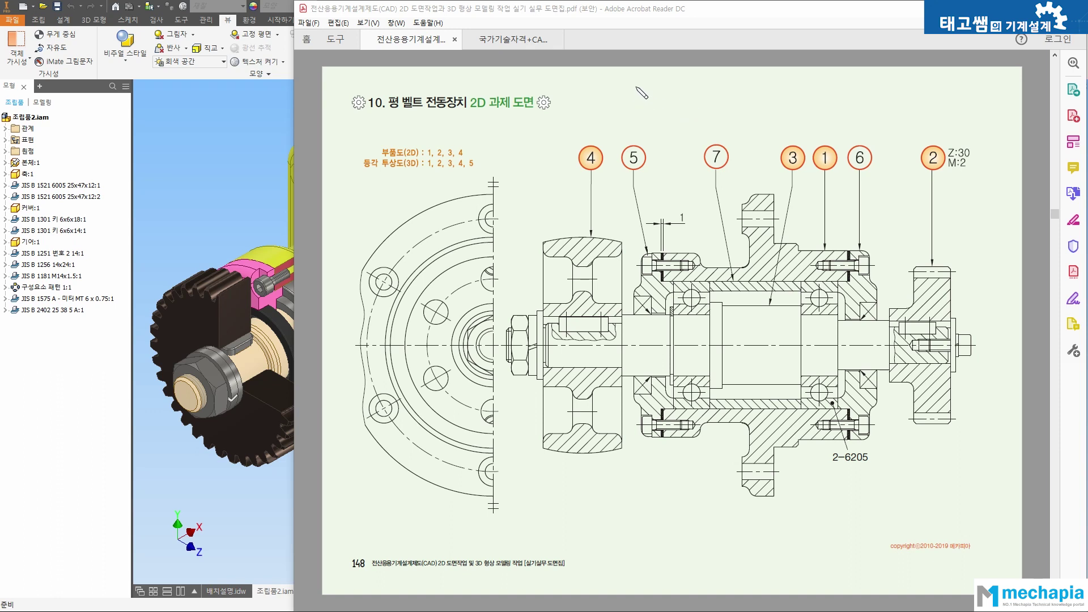
Handwrite "2D : 4EA" and "3D : 3EA" in red beside the drawing title
{"action": "mouse_move", "coordinate": [629, 92]}
{"action": "left_mouse_down"}
{"action": "mouse_move", "coordinate": [625, 104]}
{"action": "mouse_move", "coordinate": [685, 91]}
{"action": "mouse_move", "coordinate": [688, 105]}
{"action": "mouse_move", "coordinate": [704, 103]}
{"action": "mouse_move", "coordinate": [715, 86]}
{"action": "mouse_move", "coordinate": [719, 97]}
{"action": "left_mouse_up"}
{"action": "left_click", "coordinate": [665, 92]}
{"action": "left_click", "coordinate": [666, 101]}
{"action": "left_click_drag", "start_coordinate": [629, 115], "coordinate": [629, 129]}
{"action": "mouse_move", "coordinate": [646, 115]}
{"action": "left_mouse_down"}
{"action": "mouse_move", "coordinate": [646, 129]}
{"action": "mouse_move", "coordinate": [671, 117]}
{"action": "left_mouse_up"}
{"action": "mouse_move", "coordinate": [670, 124]}
{"action": "left_mouse_down"}
{"action": "mouse_move", "coordinate": [705, 118]}
{"action": "mouse_move", "coordinate": [699, 128]}
{"action": "mouse_move", "coordinate": [719, 113]}
{"action": "left_mouse_up"}
{"action": "left_click_drag", "start_coordinate": [719, 112], "coordinate": [724, 122]}
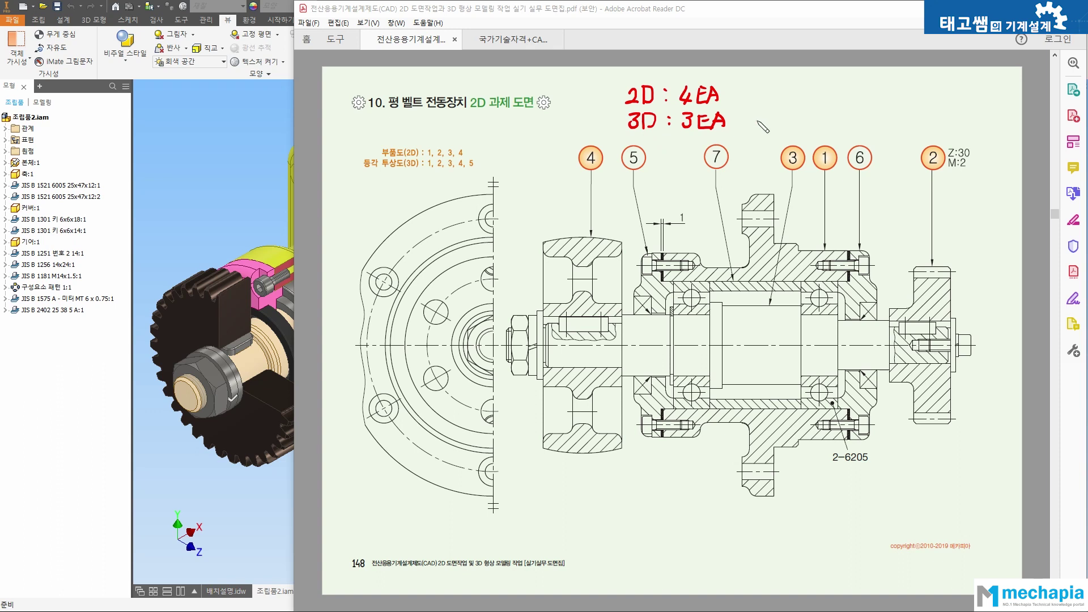
Handwrite "인벤터" in red beside the part counts and underline "4EA"
{"action": "mouse_move", "coordinate": [791, 86]}
{"action": "left_mouse_down"}
{"action": "mouse_move", "coordinate": [793, 115]}
{"action": "mouse_move", "coordinate": [826, 85]}
{"action": "mouse_move", "coordinate": [828, 101]}
{"action": "mouse_move", "coordinate": [844, 91]}
{"action": "mouse_move", "coordinate": [853, 111]}
{"action": "mouse_move", "coordinate": [867, 102]}
{"action": "left_mouse_up"}
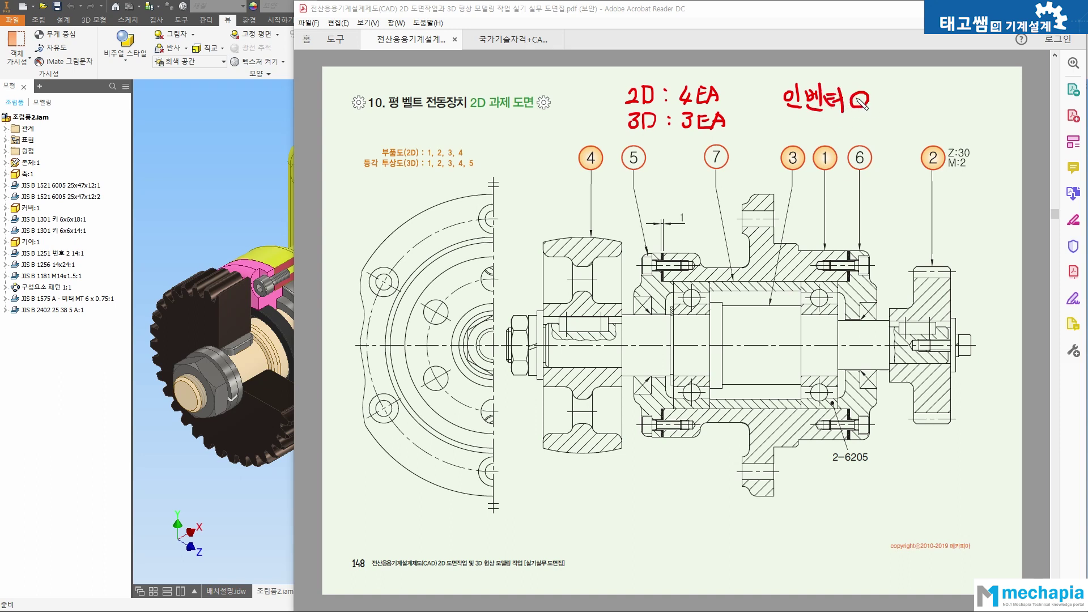
{"action": "key", "text": "ctrl+z"}
{"action": "mouse_move", "coordinate": [677, 136]}
{"action": "left_mouse_down"}
{"action": "mouse_move", "coordinate": [689, 134]}
{"action": "mouse_move", "coordinate": [690, 106]}
{"action": "left_mouse_up"}
{"action": "left_click_drag", "start_coordinate": [669, 106], "coordinate": [726, 106]}
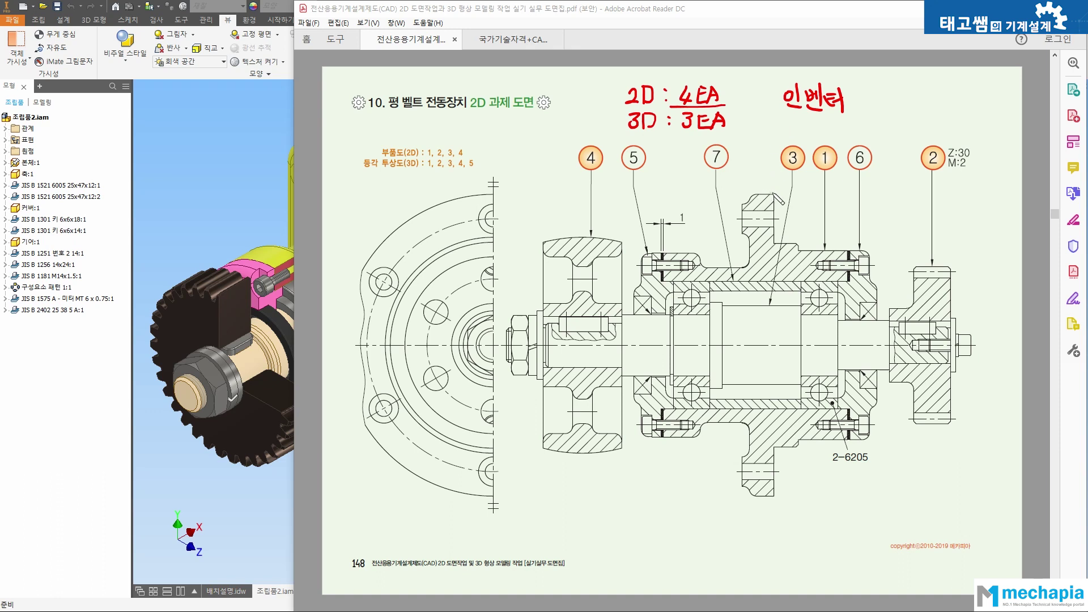
Circle balloons 1, 3, 5 and 2 on the assembly drawing in red
{"action": "mouse_move", "coordinate": [836, 177]}
{"action": "left_mouse_down"}
{"action": "mouse_move", "coordinate": [809, 151]}
{"action": "mouse_move", "coordinate": [840, 161]}
{"action": "left_mouse_up"}
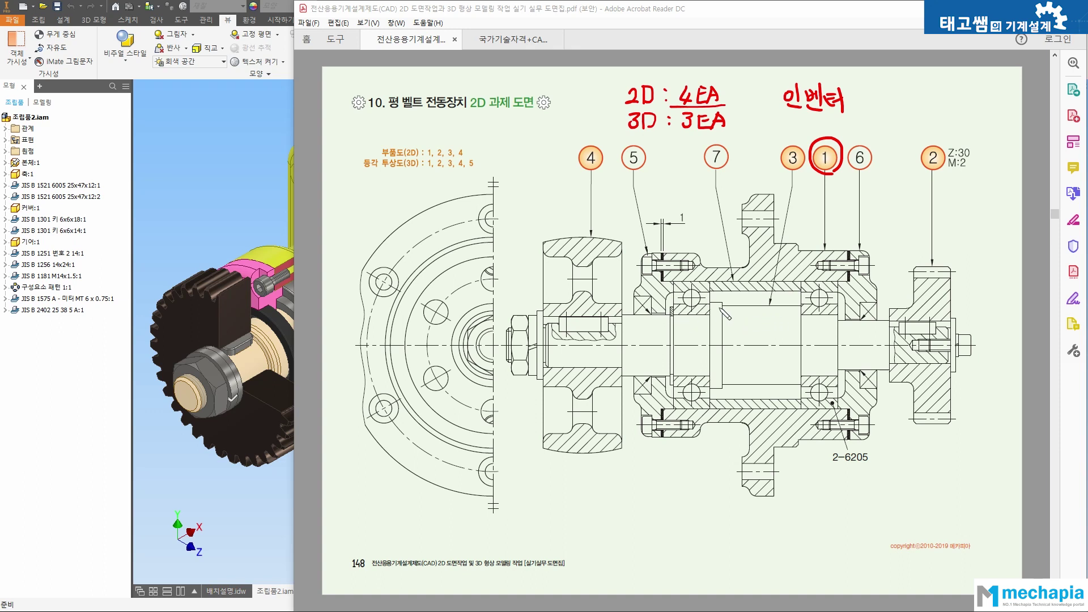
{"action": "mouse_move", "coordinate": [804, 174]}
{"action": "left_mouse_down"}
{"action": "mouse_move", "coordinate": [775, 166]}
{"action": "mouse_move", "coordinate": [799, 139]}
{"action": "mouse_move", "coordinate": [804, 170]}
{"action": "left_mouse_up"}
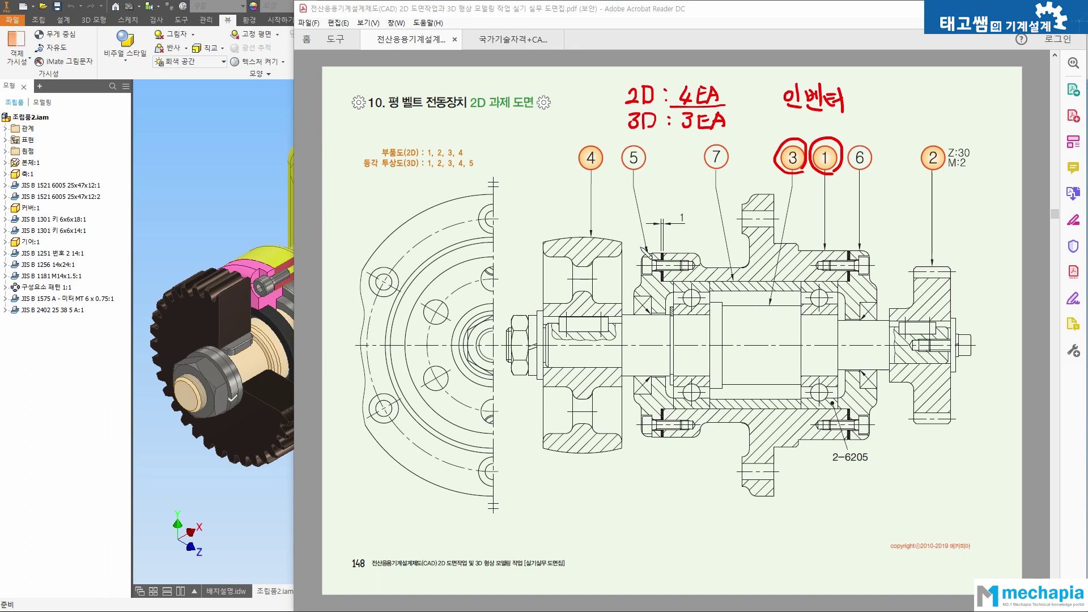
{"action": "mouse_move", "coordinate": [642, 172]}
{"action": "left_mouse_down"}
{"action": "mouse_move", "coordinate": [645, 140]}
{"action": "mouse_move", "coordinate": [640, 171]}
{"action": "left_mouse_up"}
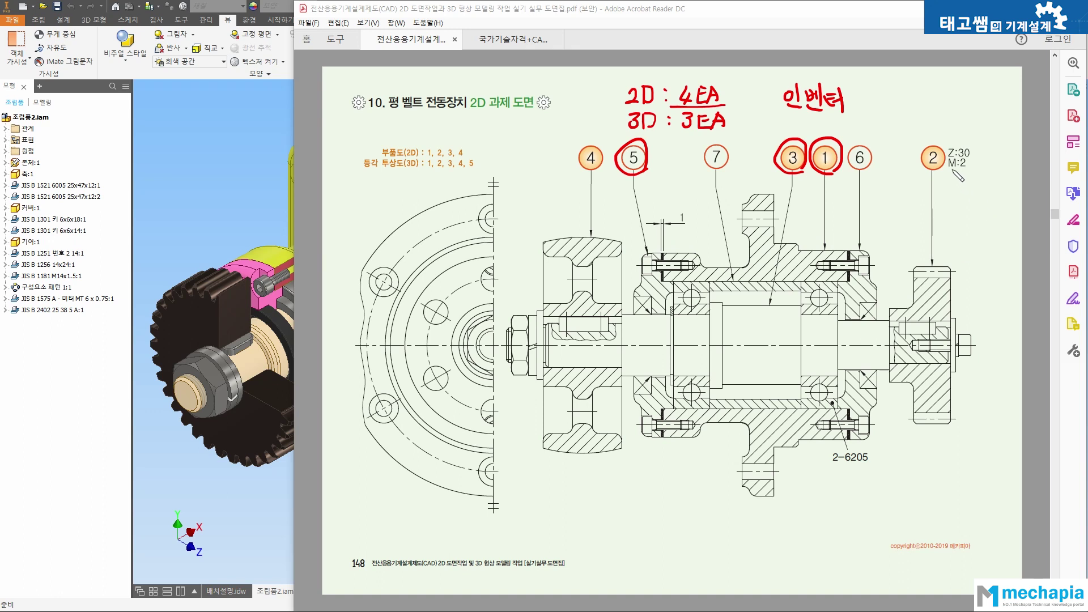
{"action": "mouse_move", "coordinate": [940, 172]}
{"action": "left_mouse_down"}
{"action": "mouse_move", "coordinate": [920, 141]}
{"action": "mouse_move", "coordinate": [970, 167]}
{"action": "mouse_move", "coordinate": [943, 174]}
{"action": "left_mouse_up"}
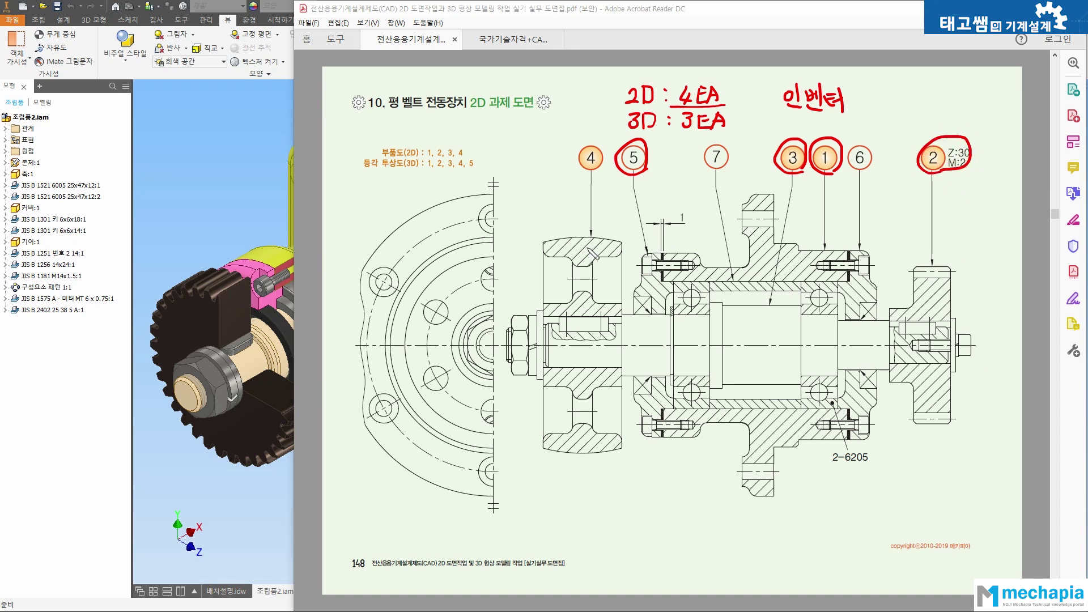
Sketch a small stepped fitting in red on the housing's upper wall beneath balloon 7 and label it
{"action": "mouse_move", "coordinate": [572, 230]}
{"action": "left_mouse_down"}
{"action": "mouse_move", "coordinate": [577, 243]}
{"action": "mouse_move", "coordinate": [585, 228]}
{"action": "left_mouse_up"}
{"action": "mouse_move", "coordinate": [925, 257]}
{"action": "left_mouse_down"}
{"action": "mouse_move", "coordinate": [936, 258]}
{"action": "mouse_move", "coordinate": [881, 224]}
{"action": "mouse_move", "coordinate": [658, 225]}
{"action": "mouse_move", "coordinate": [821, 199]}
{"action": "mouse_move", "coordinate": [904, 228]}
{"action": "left_mouse_up"}
{"action": "mouse_move", "coordinate": [715, 256]}
{"action": "left_mouse_down"}
{"action": "mouse_move", "coordinate": [715, 274]}
{"action": "mouse_move", "coordinate": [735, 274]}
{"action": "mouse_move", "coordinate": [729, 254]}
{"action": "left_mouse_up"}
{"action": "mouse_move", "coordinate": [710, 224]}
{"action": "left_mouse_down"}
{"action": "mouse_move", "coordinate": [708, 237]}
{"action": "mouse_move", "coordinate": [731, 227]}
{"action": "left_mouse_up"}
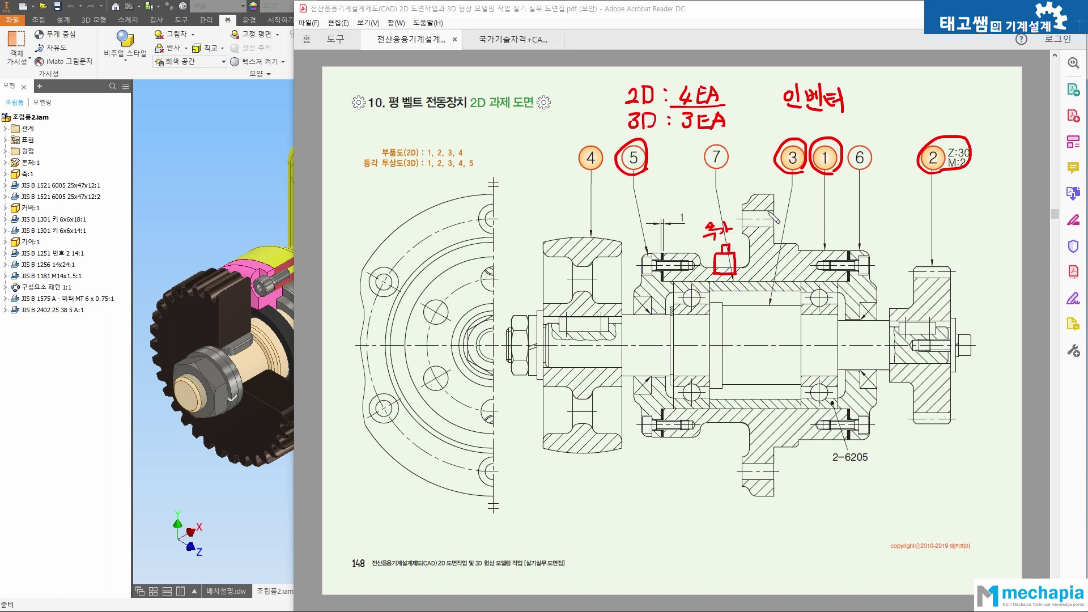
Mark the flange's top and bottom edges in red with a handwritten label, and undo these marks
{"action": "left_click_drag", "start_coordinate": [745, 194], "coordinate": [777, 193]}
{"action": "left_click_drag", "start_coordinate": [744, 495], "coordinate": [776, 488]}
{"action": "mouse_move", "coordinate": [744, 180]}
{"action": "left_mouse_down"}
{"action": "mouse_move", "coordinate": [755, 169]}
{"action": "mouse_move", "coordinate": [766, 180]}
{"action": "left_mouse_up"}
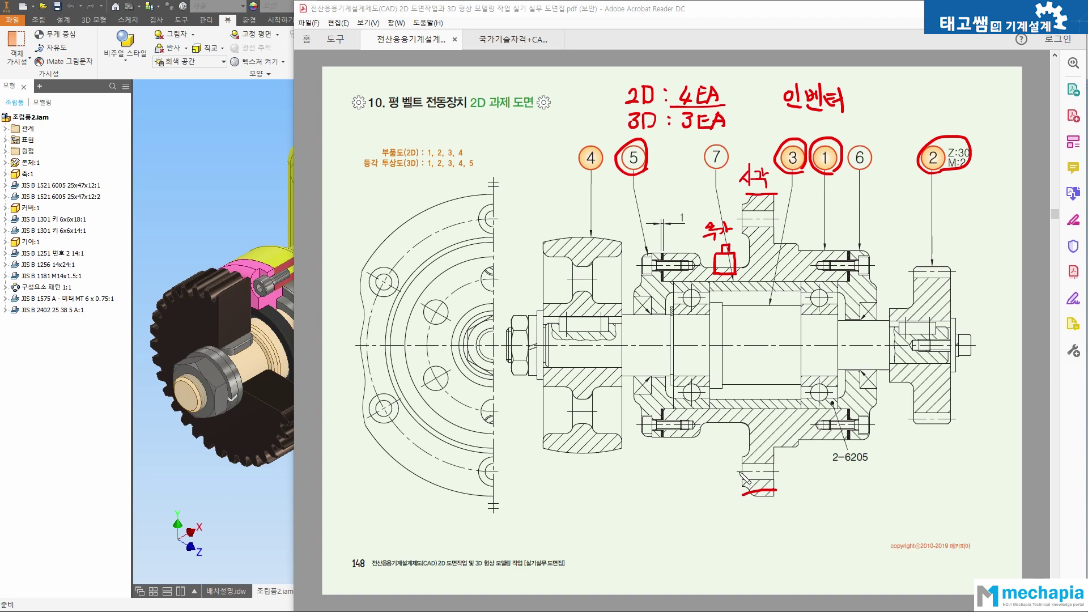
{"action": "key", "text": "ctrl+z"}
{"action": "key", "text": "ctrl+z"}
{"action": "key", "text": "ctrl+z"}
{"action": "key", "text": "ctrl+z"}
{"action": "key", "text": "ctrl+z"}
{"action": "left_click", "coordinate": [757, 493]}
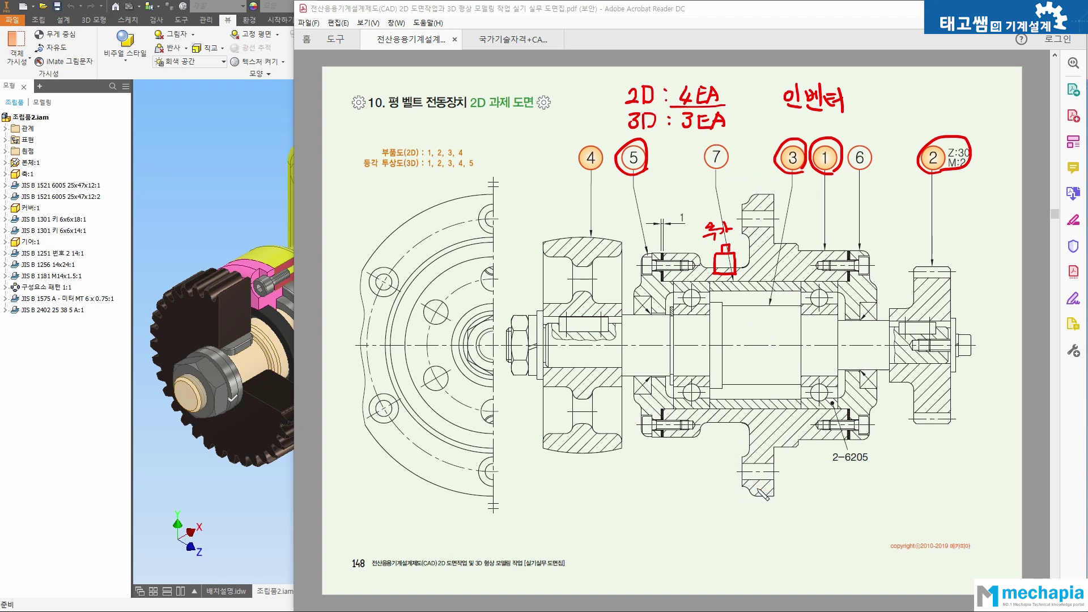
Erase the red fitting sketch and its label from the housing's upper wall
{"action": "left_click", "coordinate": [715, 229]}
{"action": "left_click", "coordinate": [723, 241]}
{"action": "left_click", "coordinate": [725, 264]}
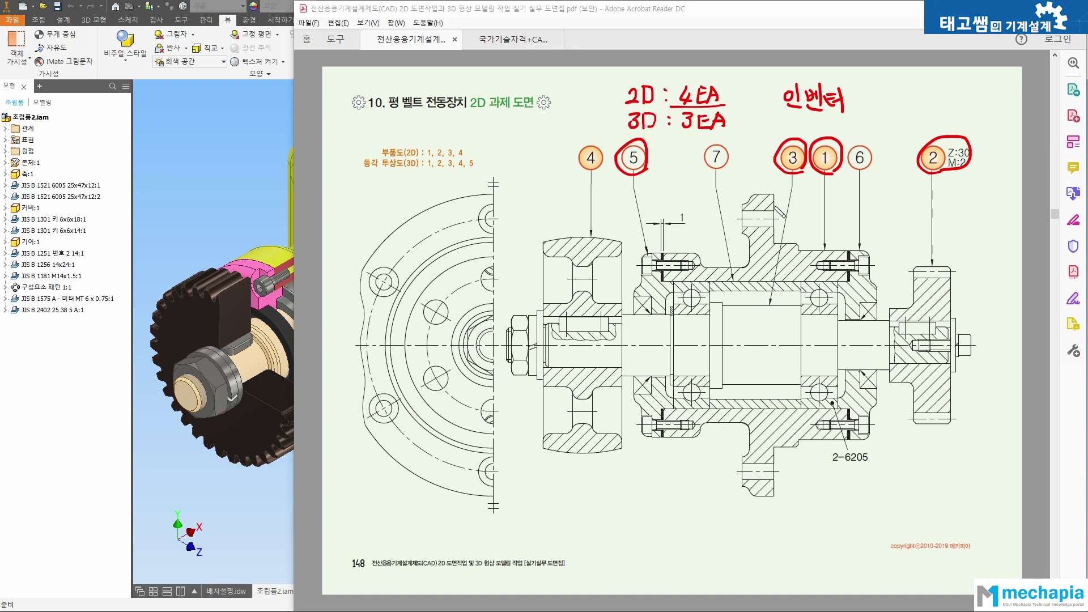
Draw hatched blue mating wall sections against the flange face above and below the housing
{"action": "mouse_move", "coordinate": [772, 172]}
{"action": "left_mouse_down"}
{"action": "mouse_move", "coordinate": [775, 240]}
{"action": "mouse_move", "coordinate": [801, 242]}
{"action": "mouse_move", "coordinate": [808, 170]}
{"action": "left_mouse_up"}
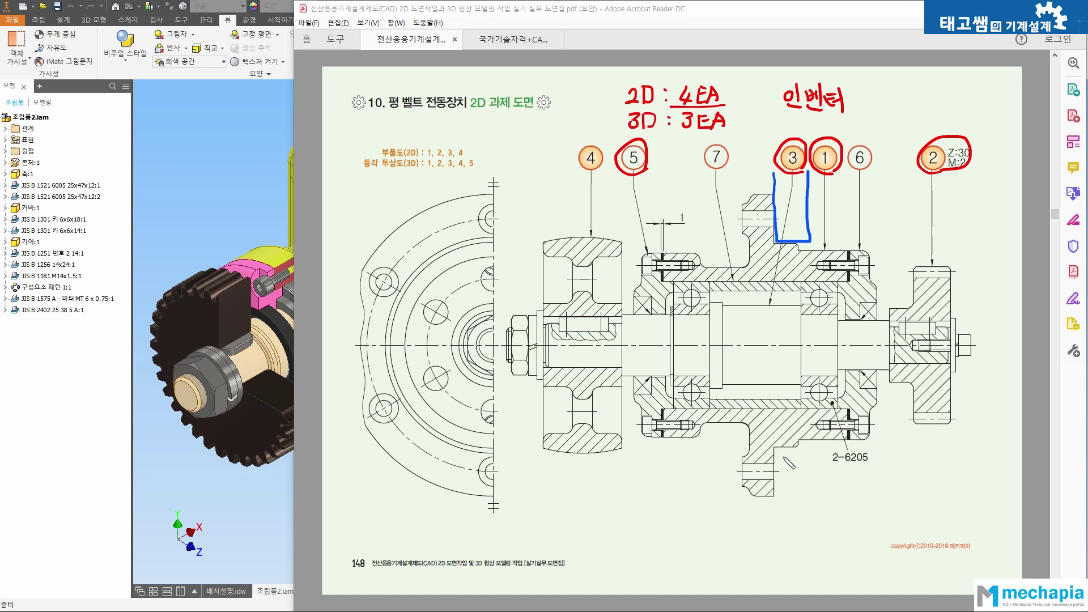
{"action": "left_click_drag", "start_coordinate": [775, 447], "coordinate": [771, 525]}
{"action": "mouse_move", "coordinate": [774, 446]}
{"action": "left_mouse_down"}
{"action": "mouse_move", "coordinate": [812, 444]}
{"action": "mouse_move", "coordinate": [809, 526]}
{"action": "left_mouse_up"}
{"action": "mouse_move", "coordinate": [791, 452]}
{"action": "left_mouse_down"}
{"action": "mouse_move", "coordinate": [781, 474]}
{"action": "mouse_move", "coordinate": [789, 499]}
{"action": "left_mouse_up"}
{"action": "left_click_drag", "start_coordinate": [799, 500], "coordinate": [782, 506]}
{"action": "left_click_drag", "start_coordinate": [787, 180], "coordinate": [781, 208]}
{"action": "mouse_move", "coordinate": [797, 208]}
{"action": "left_mouse_down"}
{"action": "mouse_move", "coordinate": [784, 223]}
{"action": "mouse_move", "coordinate": [803, 232]}
{"action": "left_mouse_up"}
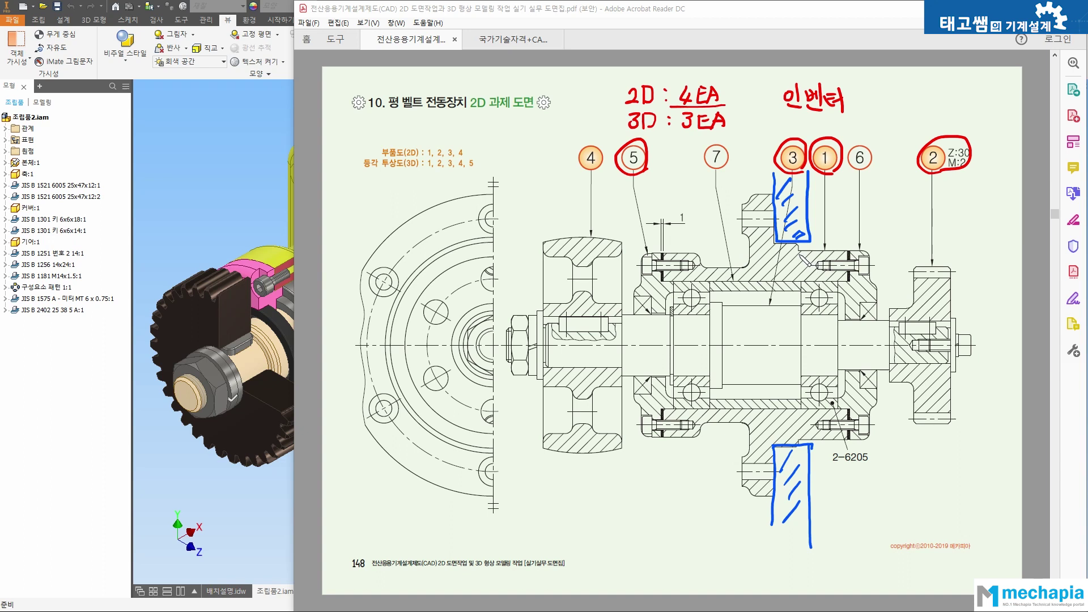
Draw a blue line and arrow at the flange's mounting face, and a diameter dimension with datum A on the housing's locating shoulder
{"action": "left_click_drag", "start_coordinate": [778, 199], "coordinate": [772, 524]}
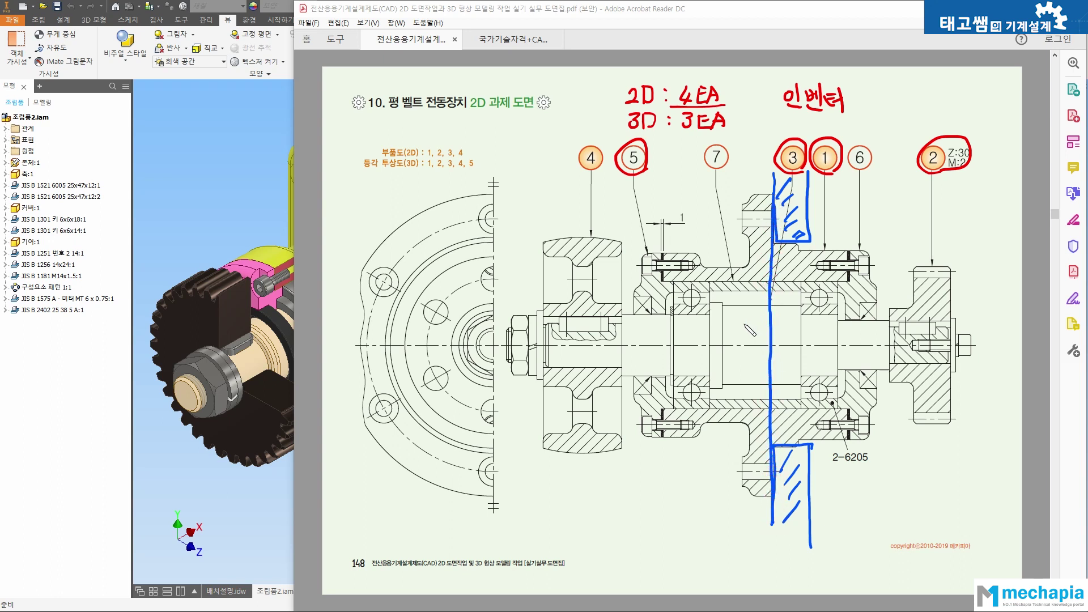
{"action": "mouse_move", "coordinate": [740, 328]}
{"action": "left_mouse_down"}
{"action": "mouse_move", "coordinate": [768, 323]}
{"action": "mouse_move", "coordinate": [758, 331]}
{"action": "left_mouse_up"}
{"action": "mouse_move", "coordinate": [817, 241]}
{"action": "left_mouse_down"}
{"action": "mouse_move", "coordinate": [840, 241]}
{"action": "mouse_move", "coordinate": [825, 286]}
{"action": "mouse_move", "coordinate": [819, 445]}
{"action": "left_mouse_up"}
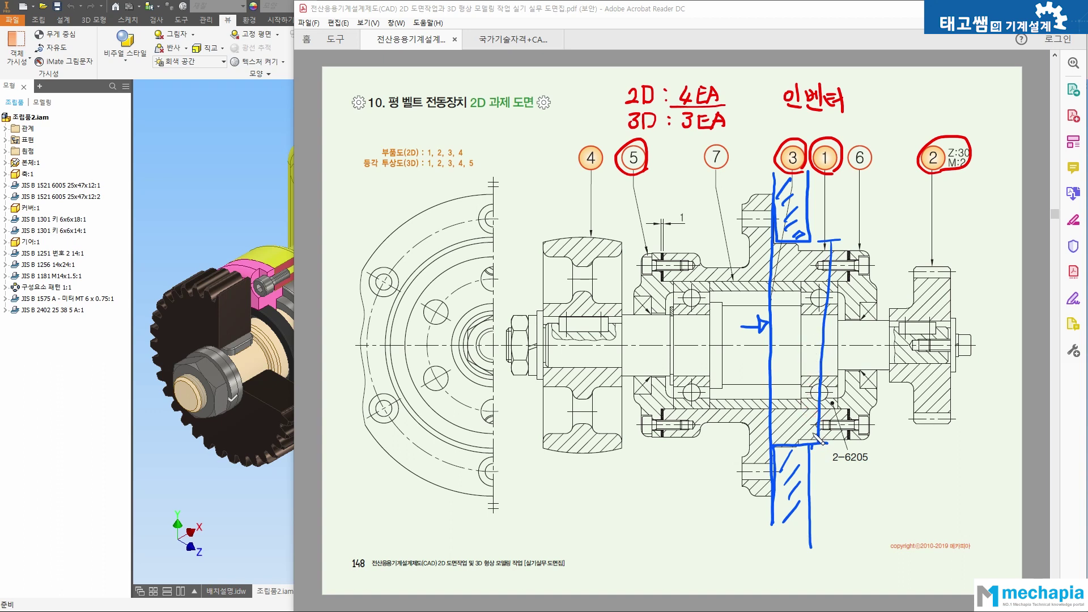
{"action": "mouse_move", "coordinate": [810, 429]}
{"action": "left_mouse_down"}
{"action": "mouse_move", "coordinate": [817, 442]}
{"action": "mouse_move", "coordinate": [825, 429]}
{"action": "left_mouse_up"}
{"action": "mouse_move", "coordinate": [824, 260]}
{"action": "left_mouse_down"}
{"action": "mouse_move", "coordinate": [832, 241]}
{"action": "mouse_move", "coordinate": [840, 259]}
{"action": "left_mouse_up"}
{"action": "mouse_move", "coordinate": [812, 337]}
{"action": "left_mouse_down"}
{"action": "mouse_move", "coordinate": [796, 345]}
{"action": "mouse_move", "coordinate": [813, 335]}
{"action": "left_mouse_up"}
{"action": "mouse_move", "coordinate": [821, 218]}
{"action": "left_mouse_down"}
{"action": "mouse_move", "coordinate": [822, 200]}
{"action": "mouse_move", "coordinate": [844, 221]}
{"action": "mouse_move", "coordinate": [821, 224]}
{"action": "mouse_move", "coordinate": [837, 214]}
{"action": "mouse_move", "coordinate": [829, 229]}
{"action": "left_mouse_up"}
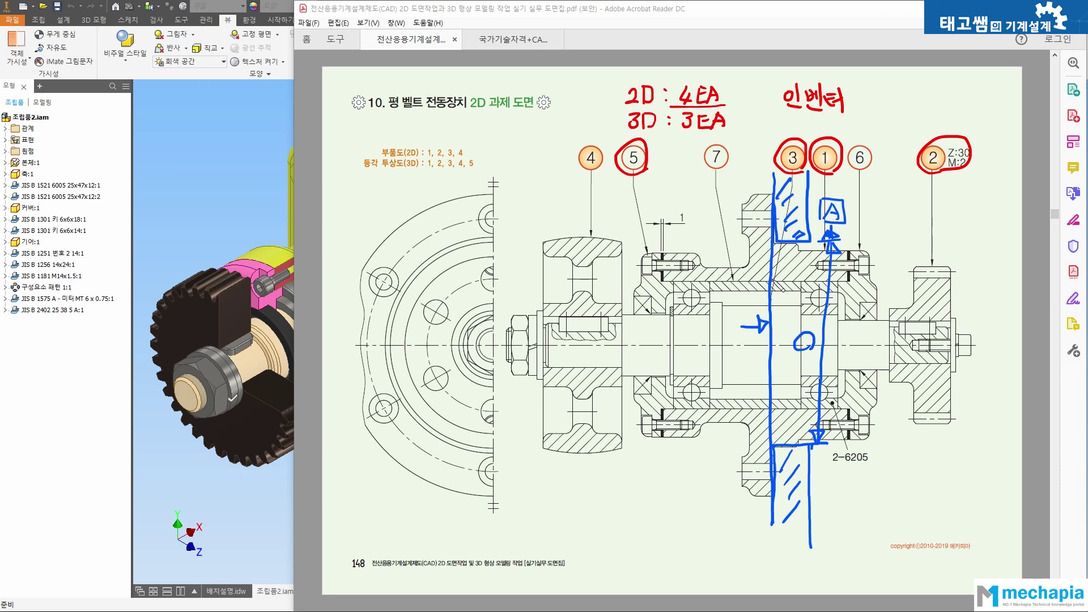
Attach a boxed datum A symbol to the flange's mounting face and draw blue strokes around it
{"action": "mouse_move", "coordinate": [786, 271]}
{"action": "left_mouse_down"}
{"action": "mouse_move", "coordinate": [786, 292]}
{"action": "mouse_move", "coordinate": [799, 270]}
{"action": "mouse_move", "coordinate": [808, 290]}
{"action": "mouse_move", "coordinate": [797, 271]}
{"action": "mouse_move", "coordinate": [807, 289]}
{"action": "mouse_move", "coordinate": [774, 273]}
{"action": "left_mouse_up"}
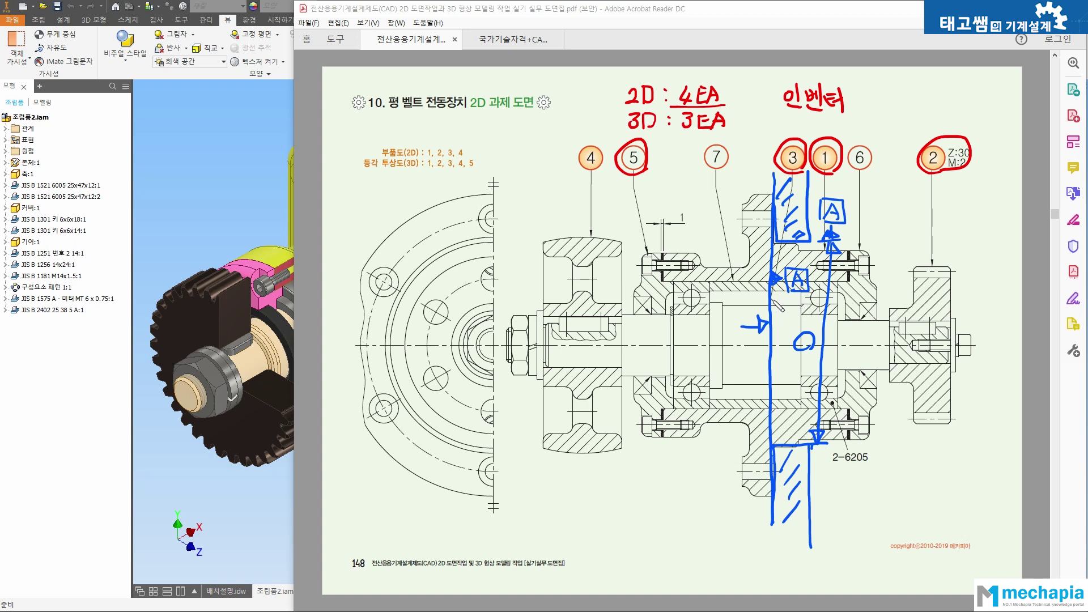
{"action": "left_click_drag", "start_coordinate": [770, 298], "coordinate": [815, 297]}
{"action": "mouse_move", "coordinate": [768, 257]}
{"action": "left_mouse_down"}
{"action": "mouse_move", "coordinate": [796, 255]}
{"action": "mouse_move", "coordinate": [814, 303]}
{"action": "left_mouse_up"}
{"action": "mouse_move", "coordinate": [808, 316]}
{"action": "left_mouse_down"}
{"action": "mouse_move", "coordinate": [783, 269]}
{"action": "mouse_move", "coordinate": [774, 279]}
{"action": "left_mouse_up"}
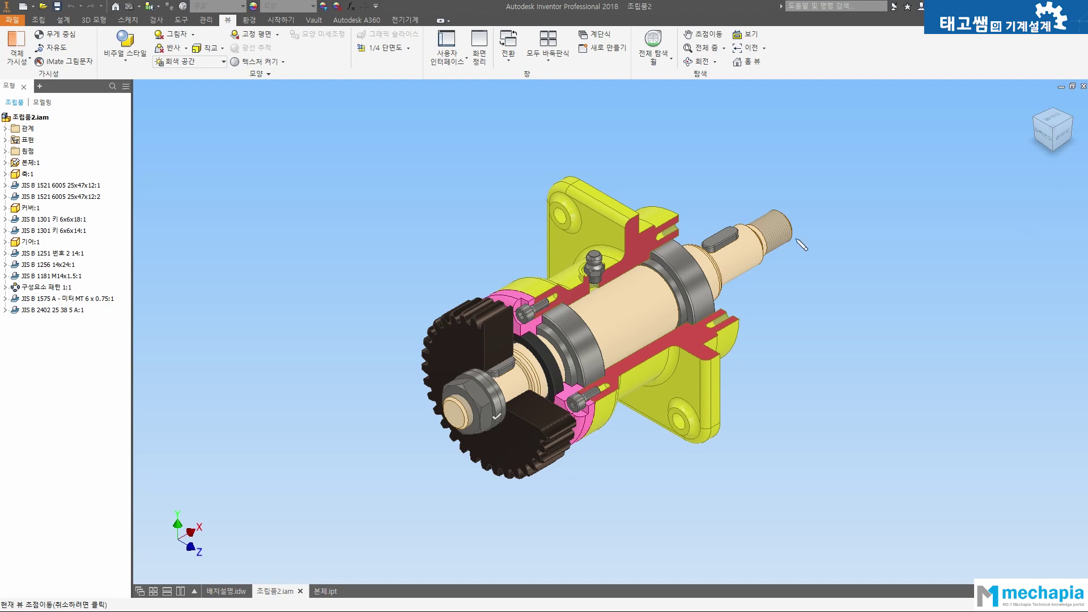
Circle the shaft's free threaded end in blue on the Inventor assembly and clear the marking
{"action": "left_click", "coordinate": [784, 272]}
{"action": "mouse_move", "coordinate": [795, 283]}
{"action": "left_mouse_down"}
{"action": "mouse_move", "coordinate": [734, 272]}
{"action": "mouse_move", "coordinate": [808, 211]}
{"action": "mouse_move", "coordinate": [794, 285]}
{"action": "left_mouse_up"}
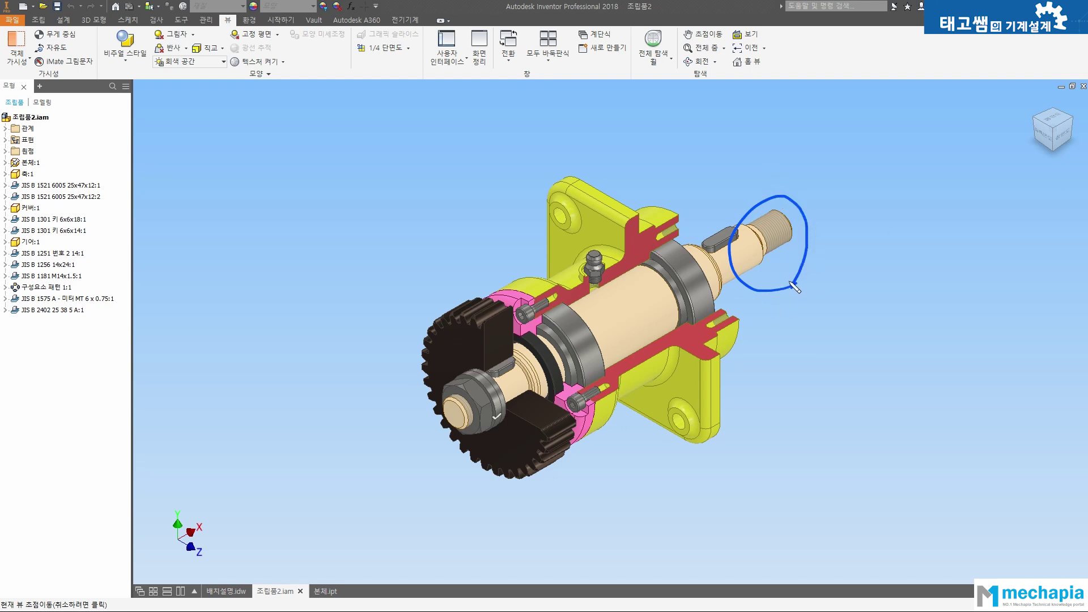
{"action": "key", "text": "e"}
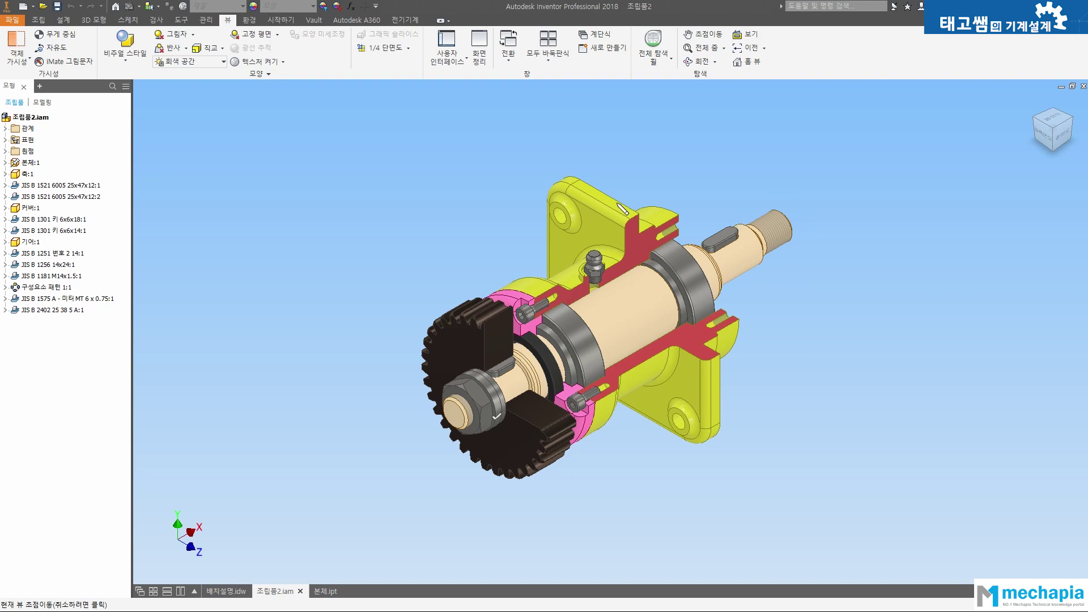
Draw blue numbered balloons on the assembly: 1 for the housing, 2 for the shaft, 3 for the gear and 5 for the cover
{"action": "mouse_move", "coordinate": [619, 202]}
{"action": "left_mouse_down"}
{"action": "mouse_move", "coordinate": [630, 146]}
{"action": "mouse_move", "coordinate": [616, 136]}
{"action": "mouse_move", "coordinate": [626, 155]}
{"action": "left_mouse_up"}
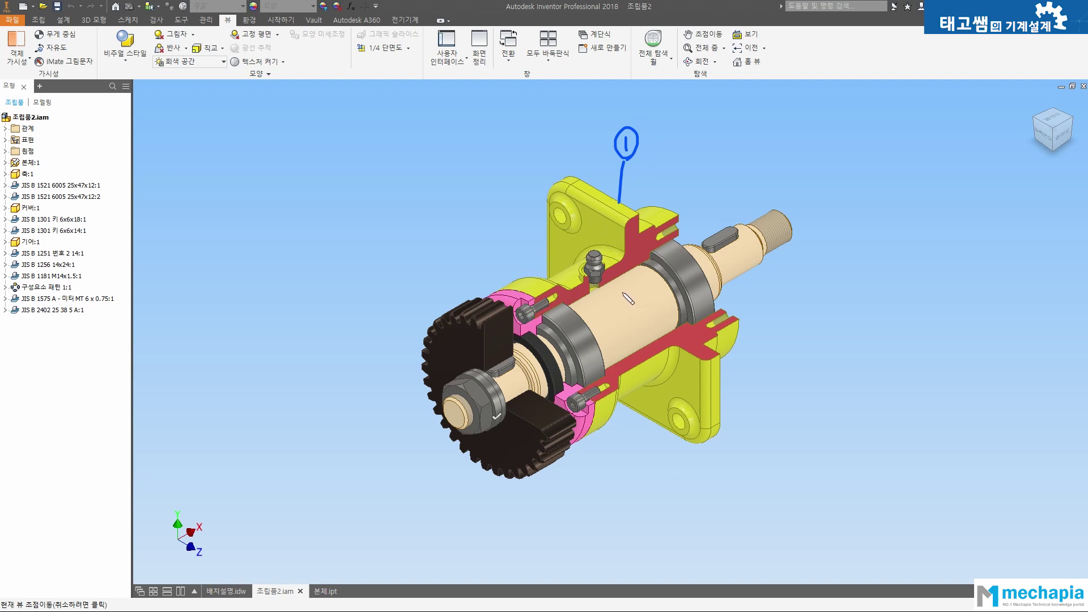
{"action": "mouse_move", "coordinate": [603, 308]}
{"action": "left_mouse_down"}
{"action": "mouse_move", "coordinate": [538, 147]}
{"action": "mouse_move", "coordinate": [544, 161]}
{"action": "left_mouse_up"}
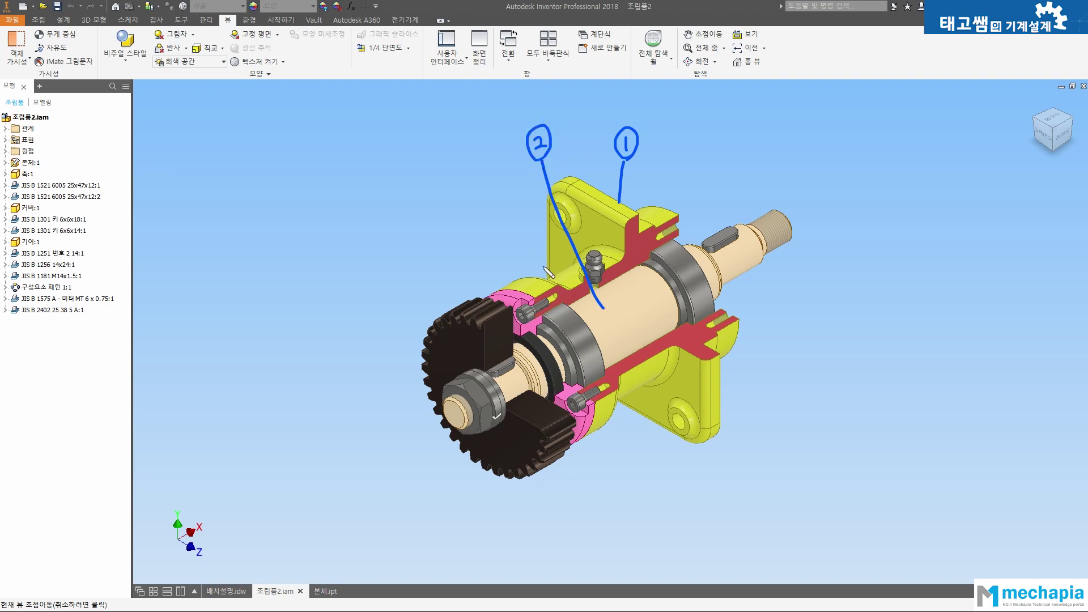
{"action": "mouse_move", "coordinate": [464, 309]}
{"action": "left_mouse_down"}
{"action": "mouse_move", "coordinate": [436, 187]}
{"action": "mouse_move", "coordinate": [445, 146]}
{"action": "mouse_move", "coordinate": [450, 171]}
{"action": "left_mouse_up"}
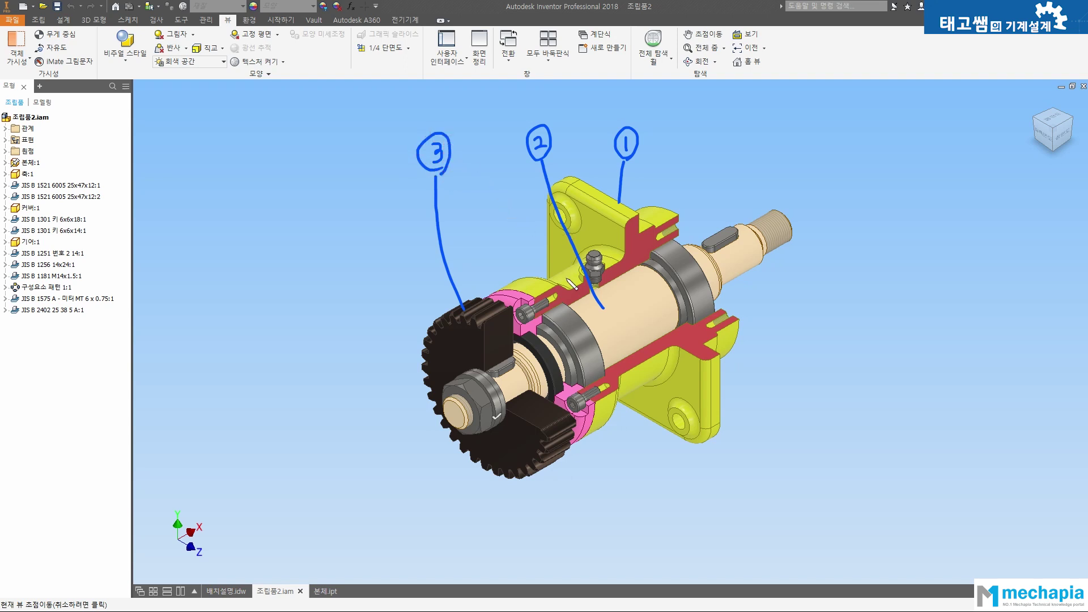
{"action": "mouse_move", "coordinate": [504, 294]}
{"action": "left_mouse_down"}
{"action": "mouse_move", "coordinate": [483, 231]}
{"action": "mouse_move", "coordinate": [480, 161]}
{"action": "mouse_move", "coordinate": [493, 165]}
{"action": "left_mouse_up"}
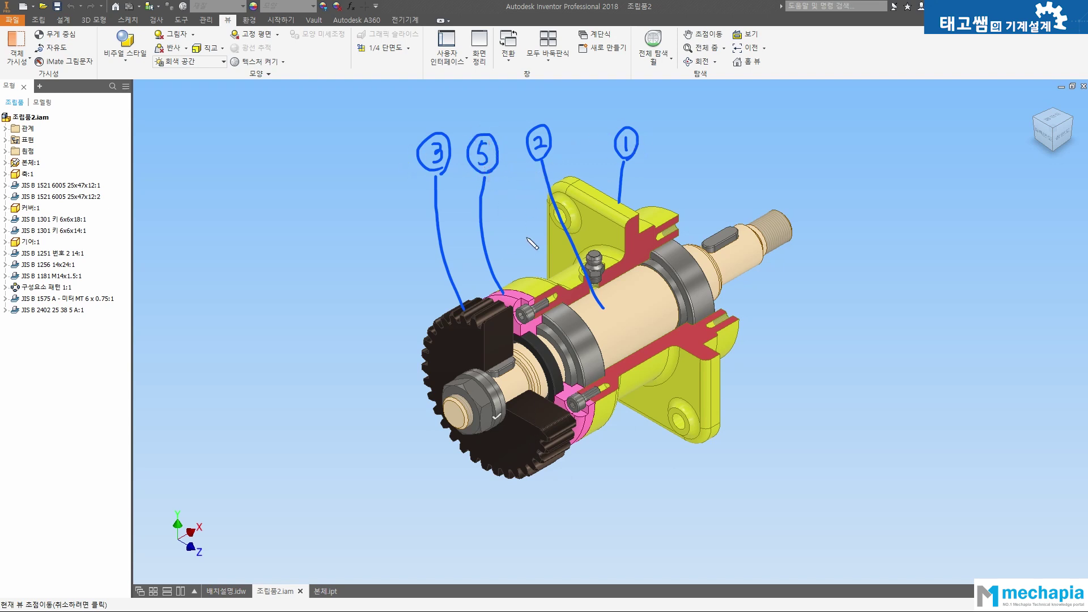
Handwrite "2D" and an underlined "3D" above the assembly, and tick balloon 5 and mark the gear's cut face
{"action": "left_click_drag", "start_coordinate": [694, 116], "coordinate": [717, 127]}
{"action": "left_click_drag", "start_coordinate": [717, 111], "coordinate": [719, 127]}
{"action": "mouse_move", "coordinate": [700, 144]}
{"action": "left_mouse_down"}
{"action": "mouse_move", "coordinate": [697, 160]}
{"action": "mouse_move", "coordinate": [721, 161]}
{"action": "left_mouse_up"}
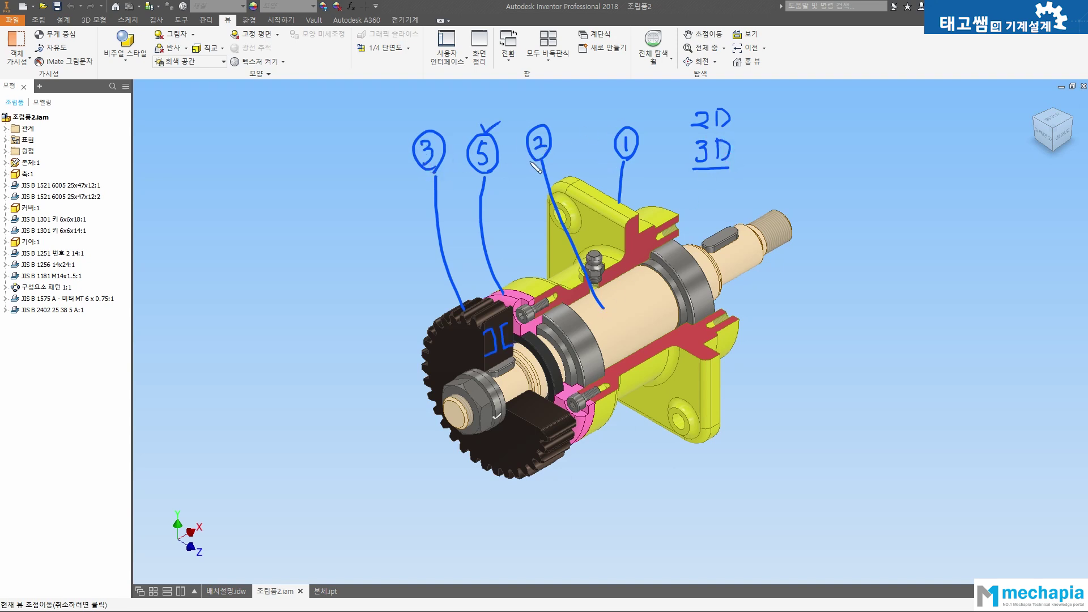
{"action": "left_click", "coordinate": [490, 130]}
{"action": "left_click_drag", "start_coordinate": [508, 327], "coordinate": [490, 343]}
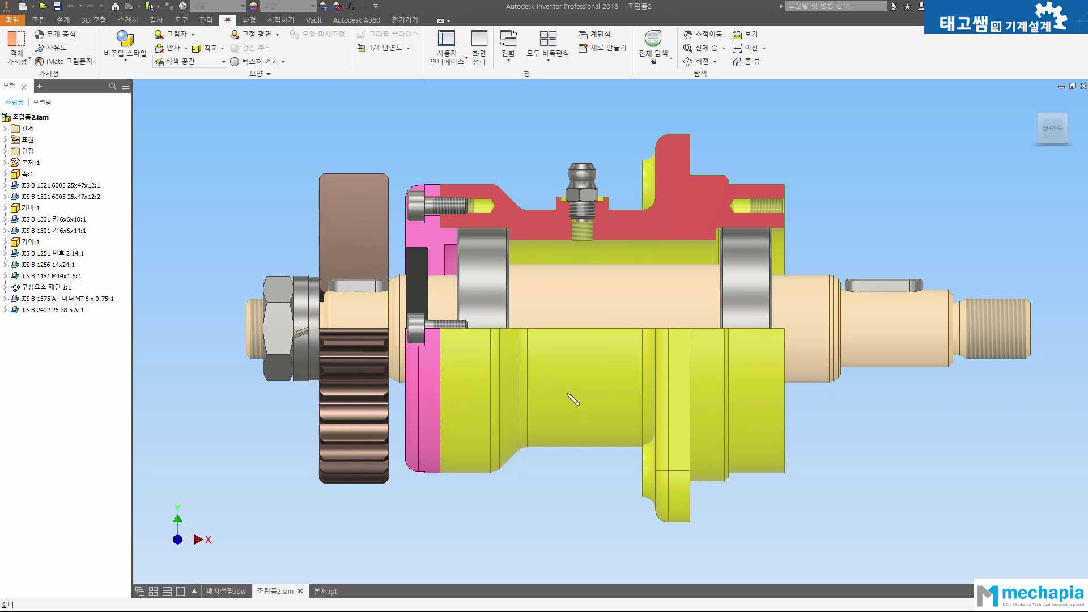
Handwrite "외부" in red on the uncut lower half of the housing in the front view
{"action": "mouse_move", "coordinate": [576, 371]}
{"action": "left_mouse_down"}
{"action": "mouse_move", "coordinate": [586, 390]}
{"action": "mouse_move", "coordinate": [599, 378]}
{"action": "left_mouse_up"}
{"action": "left_click_drag", "start_coordinate": [591, 374], "coordinate": [603, 383]}
{"action": "left_click_drag", "start_coordinate": [595, 384], "coordinate": [594, 392]}
Handwrite "내부" in red on the sectioned upper half of the assembly, and clear all the markings
{"action": "mouse_move", "coordinate": [566, 267]}
{"action": "left_mouse_down"}
{"action": "mouse_move", "coordinate": [576, 287]}
{"action": "mouse_move", "coordinate": [580, 275]}
{"action": "left_mouse_up"}
{"action": "left_click_drag", "start_coordinate": [580, 261], "coordinate": [582, 288]}
{"action": "key", "text": "ctrl+z"}
{"action": "key", "text": "ctrl+z"}
{"action": "key", "text": "ctrl+z"}
{"action": "key", "text": "ctrl+z"}
{"action": "mouse_move", "coordinate": [582, 276]}
{"action": "left_mouse_down"}
{"action": "mouse_move", "coordinate": [589, 289]}
{"action": "mouse_move", "coordinate": [604, 266]}
{"action": "mouse_move", "coordinate": [604, 277]}
{"action": "left_mouse_up"}
{"action": "left_click_drag", "start_coordinate": [594, 276], "coordinate": [604, 277]}
{"action": "mouse_move", "coordinate": [590, 281]}
{"action": "left_mouse_down"}
{"action": "mouse_move", "coordinate": [606, 280]}
{"action": "mouse_move", "coordinate": [599, 291]}
{"action": "left_mouse_up"}
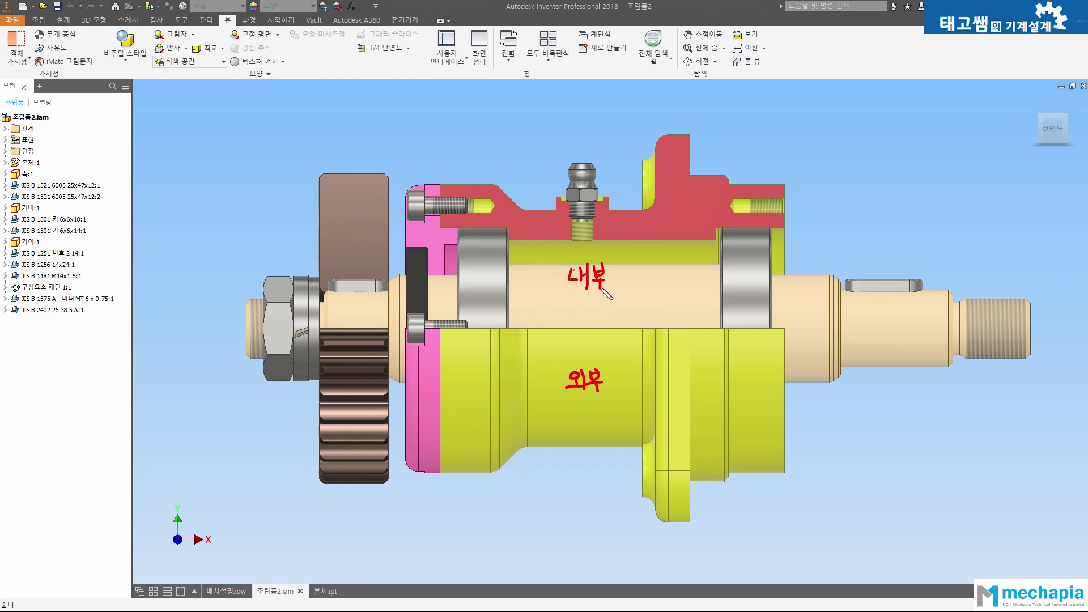
{"action": "key", "text": "e"}
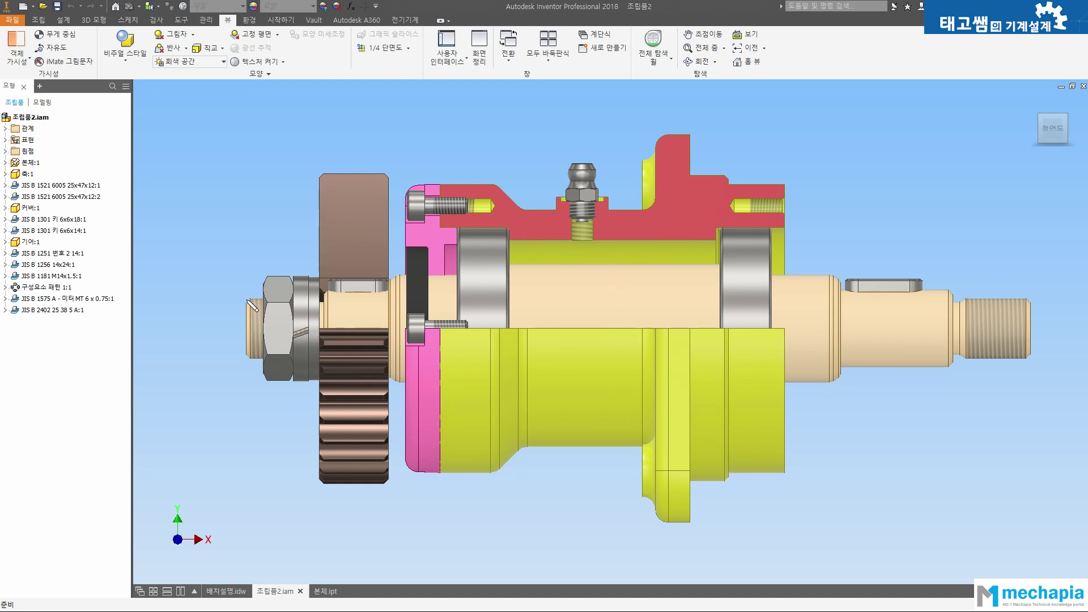
{"action": "mouse_move", "coordinate": [247, 299]}
{"action": "left_mouse_down"}
{"action": "mouse_move", "coordinate": [310, 292]}
{"action": "mouse_move", "coordinate": [331, 298]}
{"action": "mouse_move", "coordinate": [324, 308]}
{"action": "left_mouse_up"}
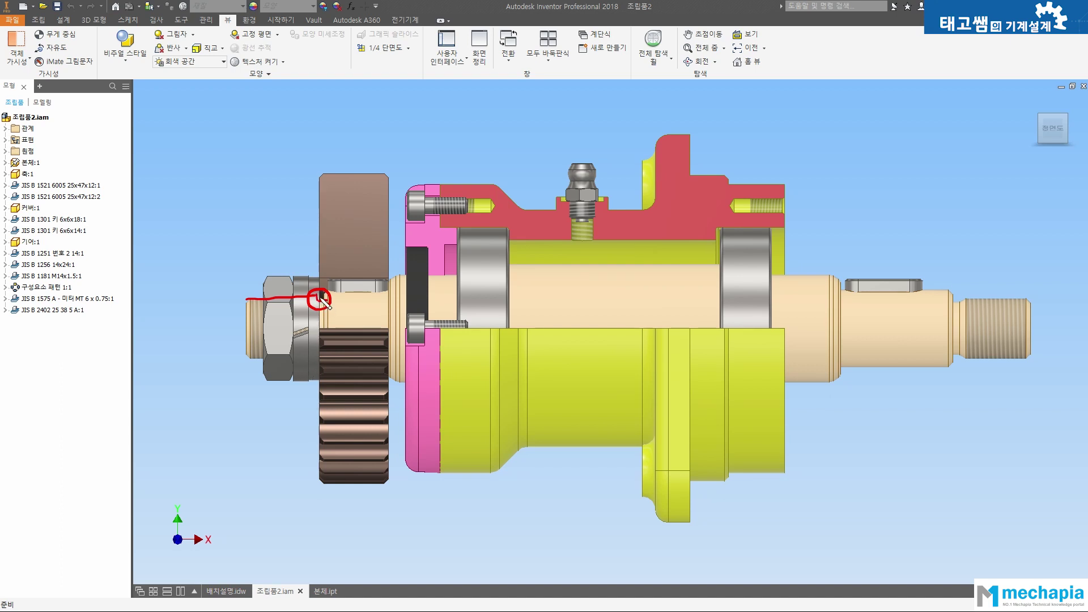
{"action": "key", "text": "ctrl+z"}
{"action": "left_click_drag", "start_coordinate": [254, 297], "coordinate": [324, 296]}
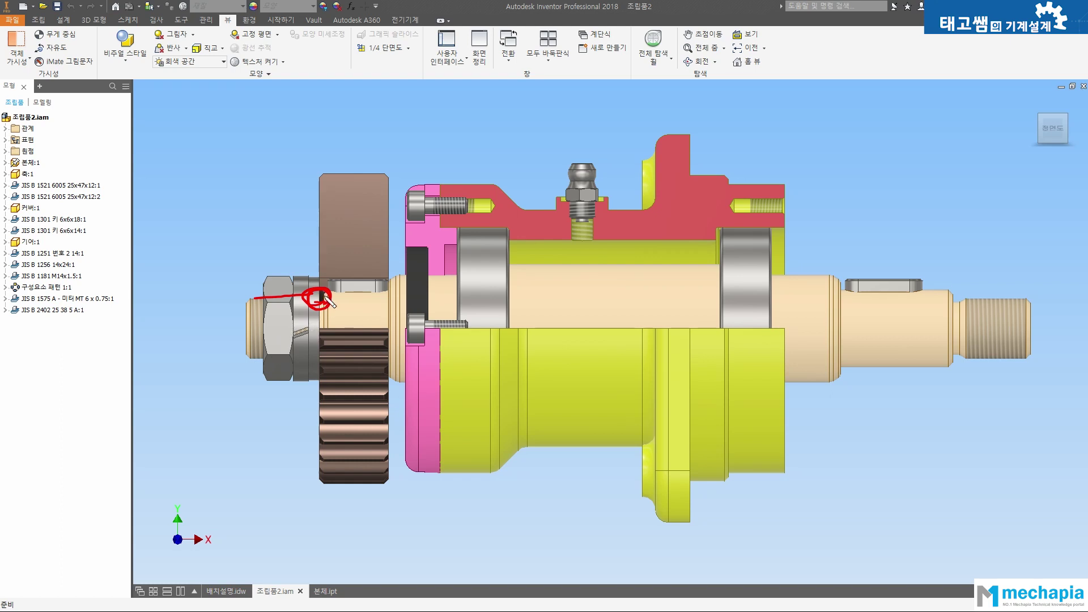
{"action": "key", "text": "ctrl+z"}
{"action": "key", "text": "ctrl+z"}
Trace the shaft's upper outline in red from the nut end to the nearer bearing, and label the black seal "오일씰"
{"action": "mouse_move", "coordinate": [255, 299]}
{"action": "left_mouse_down"}
{"action": "mouse_move", "coordinate": [313, 295]}
{"action": "mouse_move", "coordinate": [317, 304]}
{"action": "left_mouse_up"}
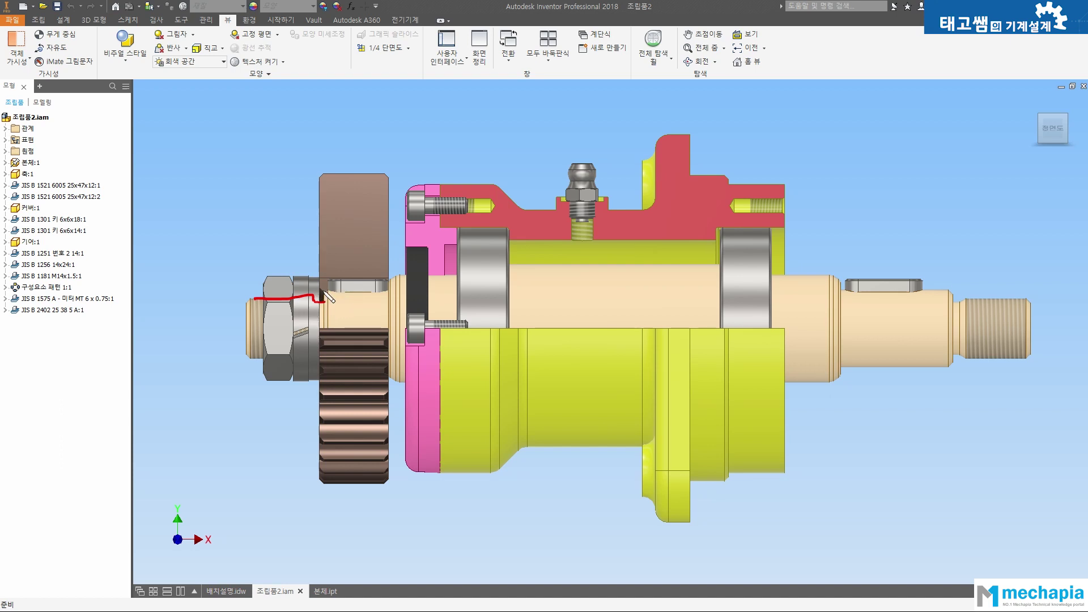
{"action": "left_click_drag", "start_coordinate": [324, 298], "coordinate": [325, 330]}
{"action": "mouse_move", "coordinate": [325, 290]}
{"action": "left_mouse_down"}
{"action": "mouse_move", "coordinate": [389, 287]}
{"action": "mouse_move", "coordinate": [384, 367]}
{"action": "left_mouse_up"}
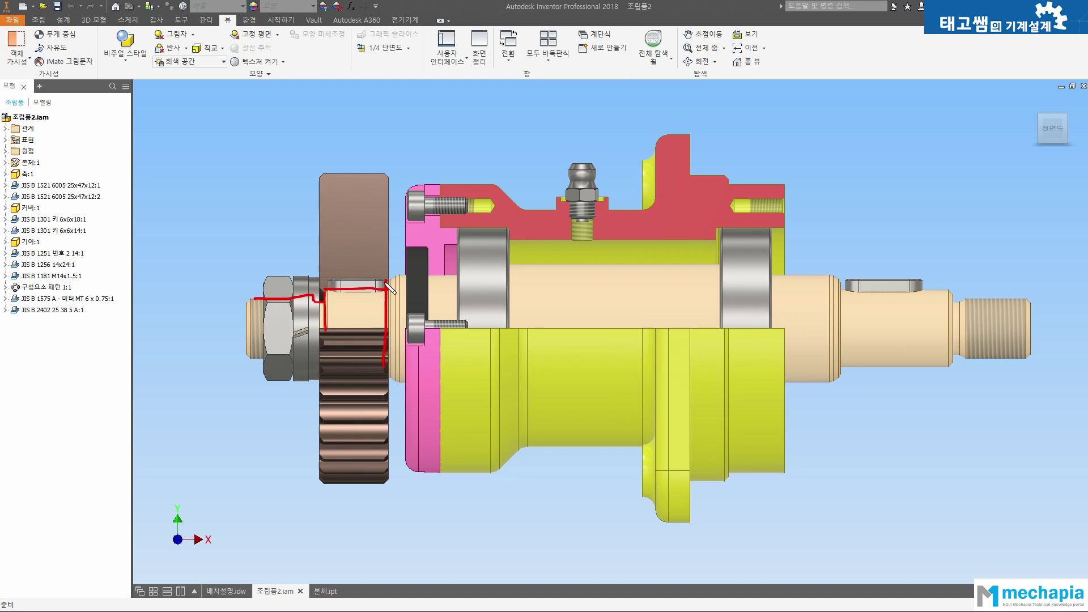
{"action": "left_click_drag", "start_coordinate": [396, 277], "coordinate": [400, 275]}
{"action": "mouse_move", "coordinate": [386, 273]}
{"action": "left_mouse_down"}
{"action": "mouse_move", "coordinate": [404, 275]}
{"action": "mouse_move", "coordinate": [395, 221]}
{"action": "mouse_move", "coordinate": [426, 211]}
{"action": "mouse_move", "coordinate": [434, 221]}
{"action": "left_mouse_up"}
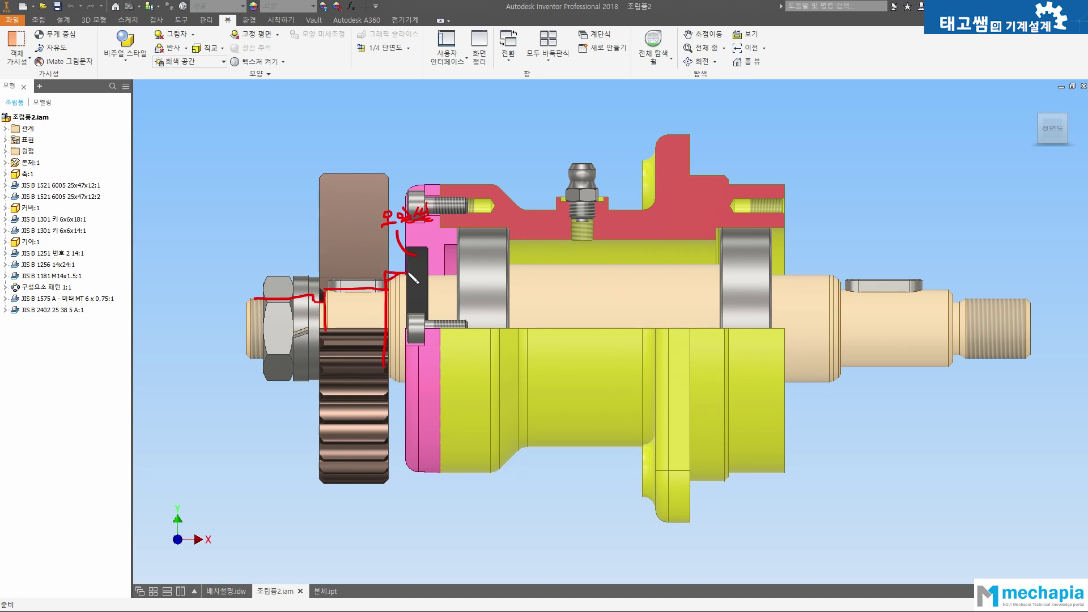
{"action": "mouse_move", "coordinate": [409, 274]}
{"action": "left_mouse_down"}
{"action": "mouse_move", "coordinate": [508, 275]}
{"action": "mouse_move", "coordinate": [506, 324]}
{"action": "left_mouse_up"}
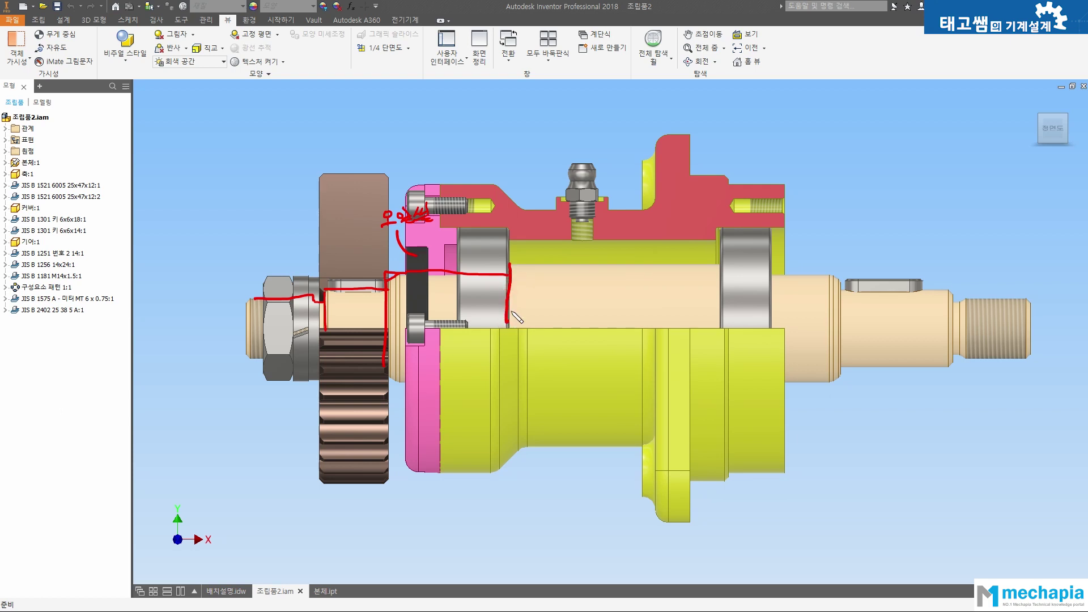
Continue the red shaft outline through the middle section and second bearing seat, circling the shoulder and the thread undercut beyond it
{"action": "mouse_move", "coordinate": [513, 264]}
{"action": "left_mouse_down"}
{"action": "mouse_move", "coordinate": [720, 266]}
{"action": "mouse_move", "coordinate": [719, 334]}
{"action": "left_mouse_up"}
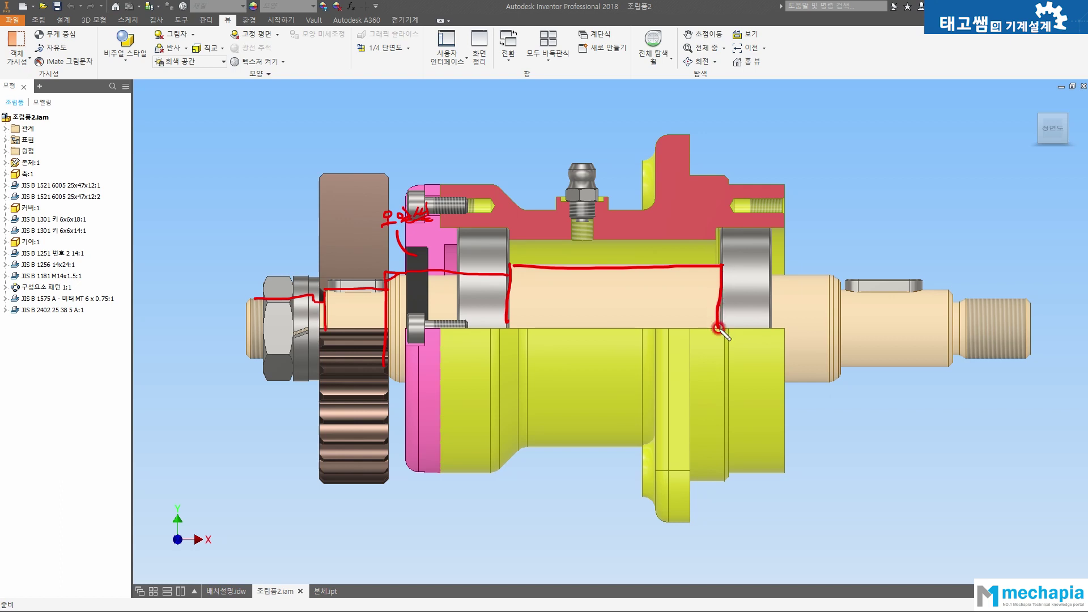
{"action": "mouse_move", "coordinate": [722, 274]}
{"action": "left_mouse_down"}
{"action": "mouse_move", "coordinate": [830, 276]}
{"action": "mouse_move", "coordinate": [845, 290]}
{"action": "left_mouse_up"}
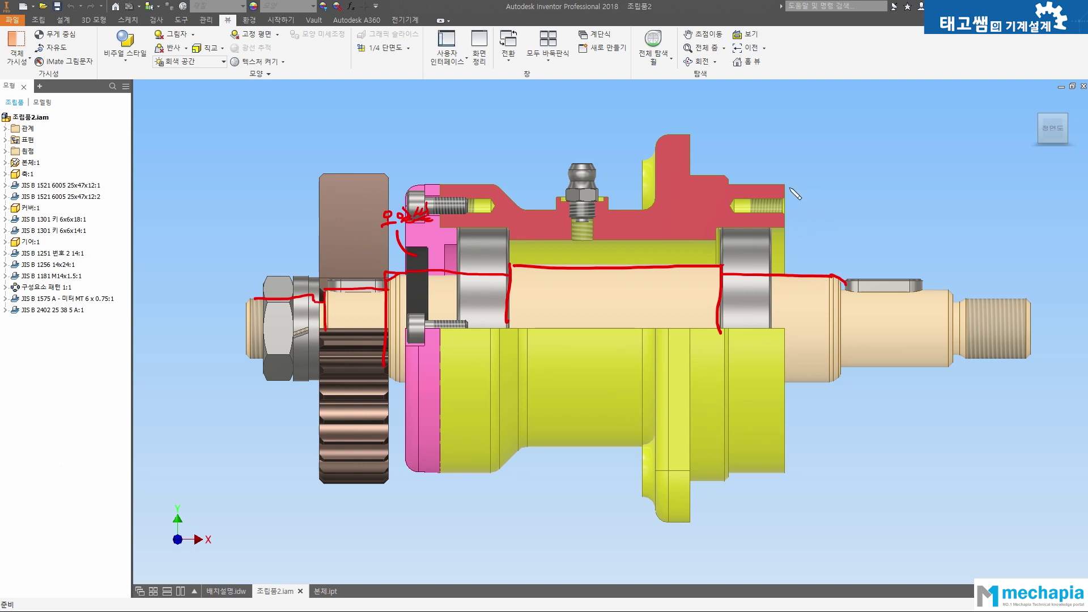
{"action": "mouse_move", "coordinate": [790, 189]}
{"action": "left_mouse_down"}
{"action": "mouse_move", "coordinate": [816, 190]}
{"action": "mouse_move", "coordinate": [816, 270]}
{"action": "mouse_move", "coordinate": [826, 284]}
{"action": "mouse_move", "coordinate": [850, 269]}
{"action": "mouse_move", "coordinate": [848, 290]}
{"action": "left_mouse_up"}
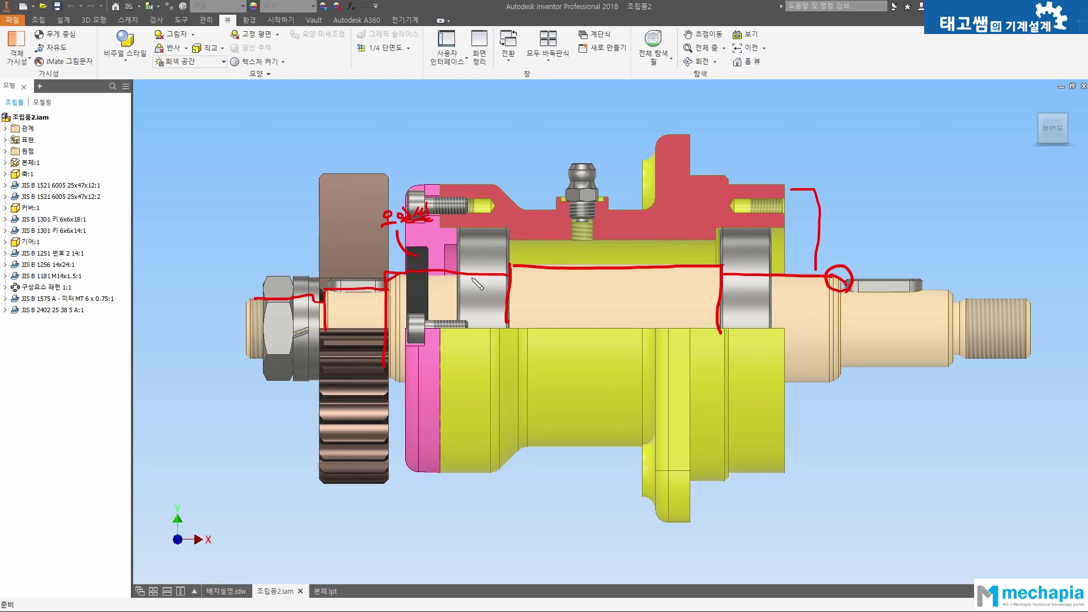
{"action": "left_click", "coordinate": [816, 237]}
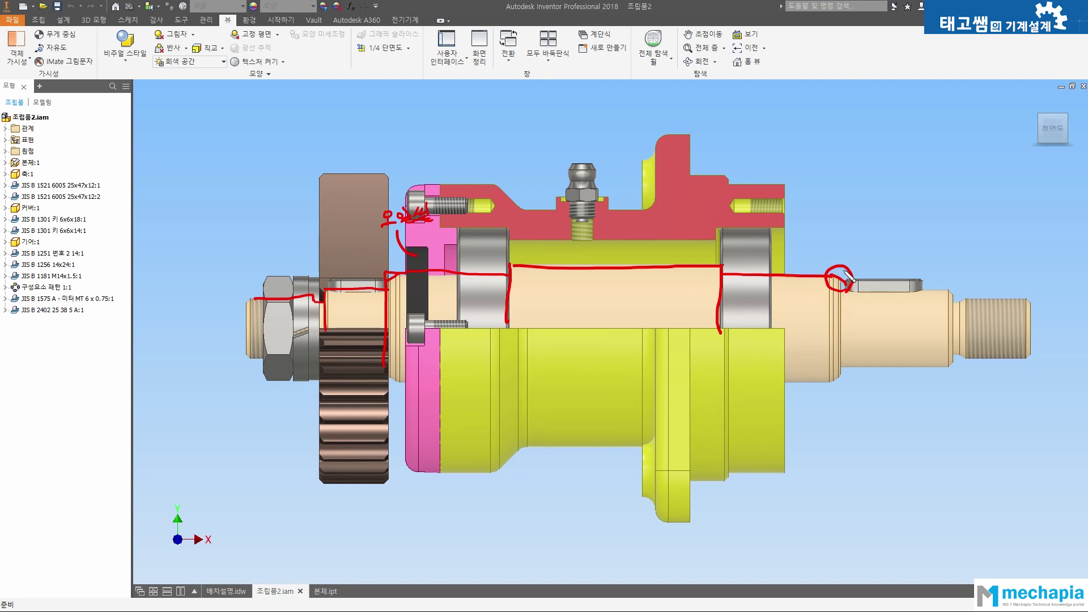
{"action": "left_click_drag", "start_coordinate": [841, 286], "coordinate": [958, 297]}
{"action": "mouse_move", "coordinate": [957, 293]}
{"action": "left_mouse_down"}
{"action": "mouse_move", "coordinate": [946, 306]}
{"action": "mouse_move", "coordinate": [970, 295]}
{"action": "mouse_move", "coordinate": [957, 293]}
{"action": "left_mouse_up"}
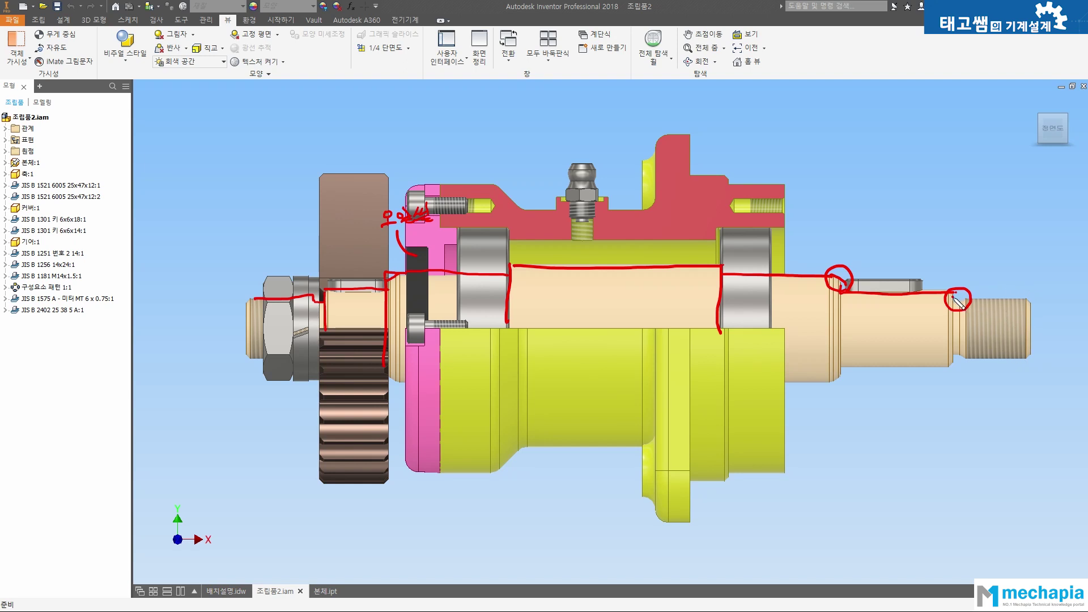
{"action": "mouse_move", "coordinate": [952, 295]}
{"action": "left_mouse_down"}
{"action": "mouse_move", "coordinate": [1003, 287]}
{"action": "mouse_move", "coordinate": [952, 354]}
{"action": "left_mouse_up"}
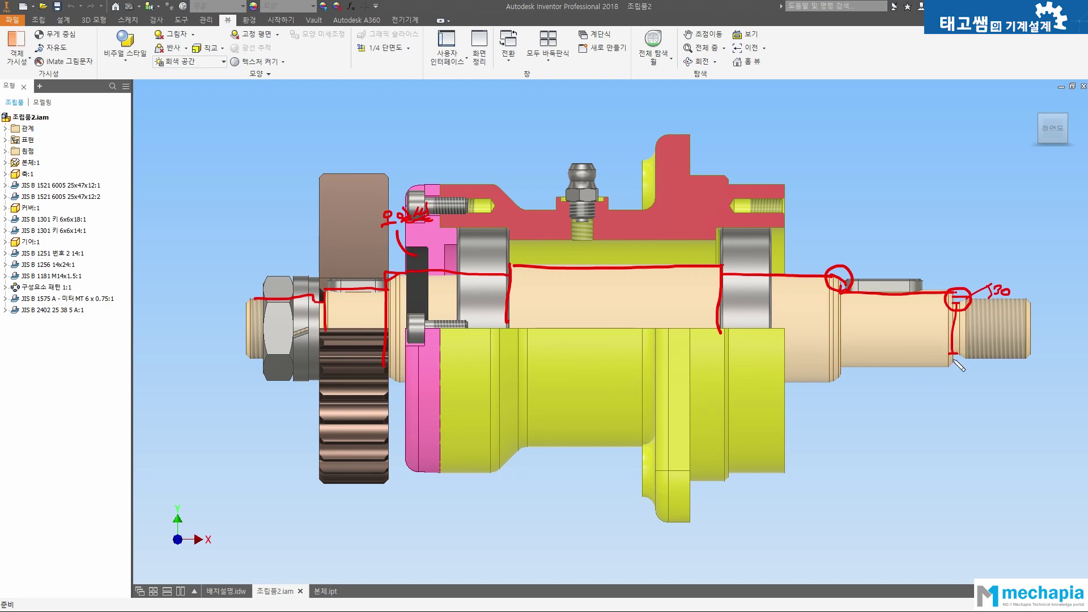
Remark the step at the thread undercut, and erase the entire shaft outline and its circles while keeping the oil seal label
{"action": "key", "text": "ctrl+z"}
{"action": "key", "text": "ctrl+z"}
{"action": "key", "text": "ctrl+z"}
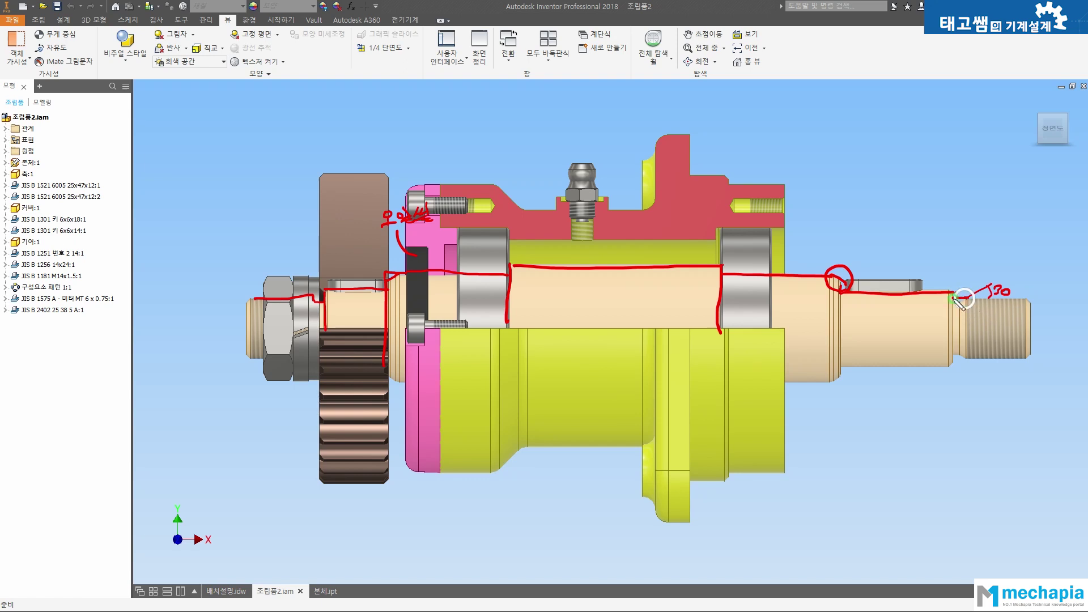
{"action": "left_click_drag", "start_coordinate": [949, 297], "coordinate": [966, 297]}
{"action": "left_click_drag", "start_coordinate": [965, 295], "coordinate": [965, 310]}
{"action": "right_click_drag", "start_coordinate": [974, 316], "coordinate": [988, 290]}
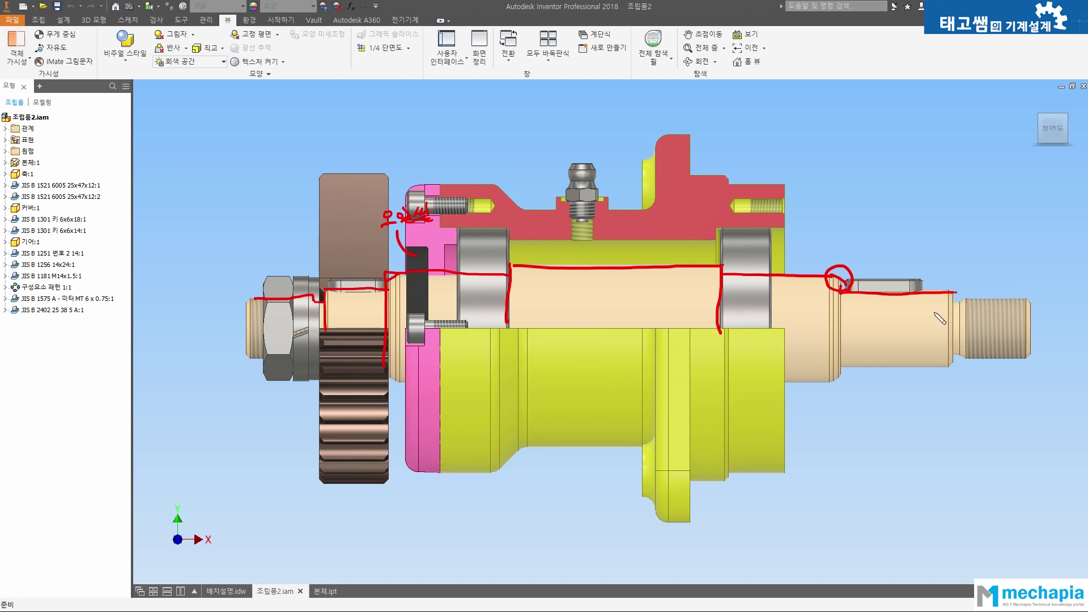
{"action": "right_click_drag", "start_coordinate": [904, 292], "coordinate": [857, 305]}
{"action": "mouse_move", "coordinate": [966, 301]}
{"action": "right_mouse_down"}
{"action": "mouse_move", "coordinate": [839, 286]}
{"action": "mouse_move", "coordinate": [825, 296]}
{"action": "right_mouse_up"}
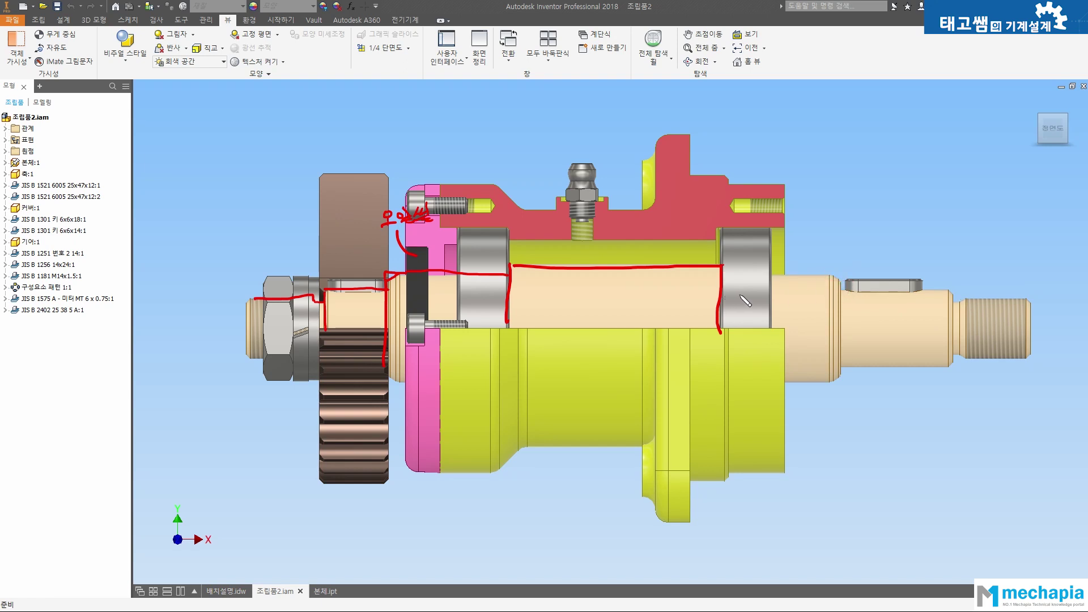
{"action": "mouse_move", "coordinate": [737, 298]}
{"action": "right_mouse_down"}
{"action": "mouse_move", "coordinate": [728, 303]}
{"action": "mouse_move", "coordinate": [715, 266]}
{"action": "right_mouse_up"}
{"action": "mouse_move", "coordinate": [479, 288]}
{"action": "right_mouse_down"}
{"action": "mouse_move", "coordinate": [507, 278]}
{"action": "mouse_move", "coordinate": [397, 278]}
{"action": "mouse_move", "coordinate": [313, 297]}
{"action": "mouse_move", "coordinate": [399, 306]}
{"action": "right_mouse_up"}
Draw a leader from the bearing beside the keyed belt-side shaft end and label it "6005" in red
{"action": "mouse_move", "coordinate": [761, 249]}
{"action": "left_mouse_down"}
{"action": "mouse_move", "coordinate": [863, 206]}
{"action": "mouse_move", "coordinate": [896, 221]}
{"action": "left_mouse_up"}
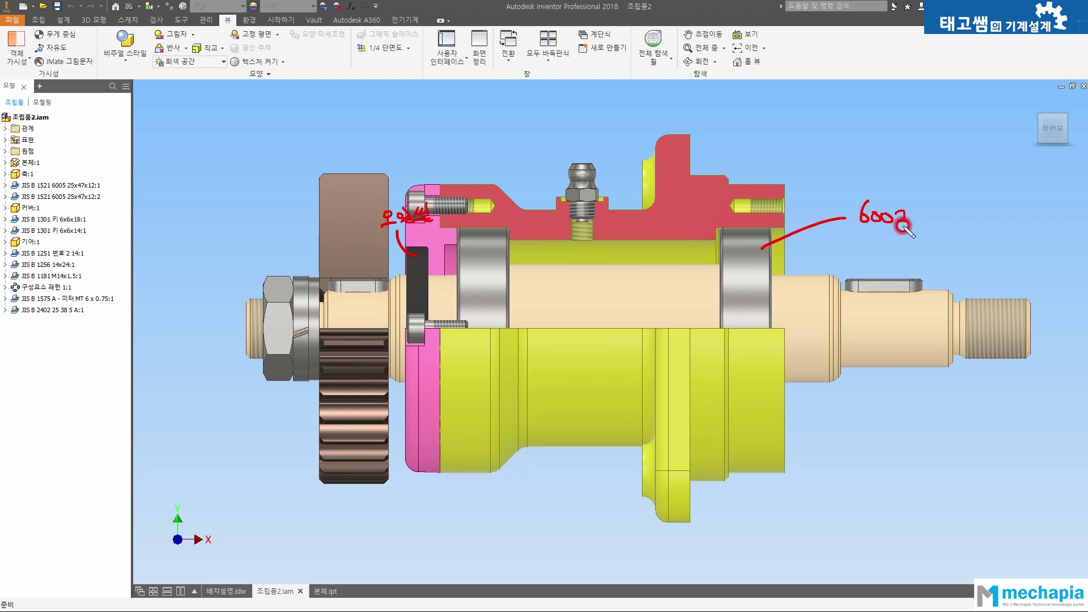
{"action": "right_click_drag", "start_coordinate": [900, 224], "coordinate": [898, 212]}
{"action": "left_click_drag", "start_coordinate": [896, 211], "coordinate": [895, 222]}
Sketch dimension lines for the 6005 bearing's bore, marked φ25, and for its outer diameter and width
{"action": "left_click_drag", "start_coordinate": [808, 277], "coordinate": [809, 381]}
{"action": "mouse_move", "coordinate": [814, 277]}
{"action": "left_mouse_down"}
{"action": "mouse_move", "coordinate": [801, 277]}
{"action": "mouse_move", "coordinate": [797, 321]}
{"action": "left_mouse_up"}
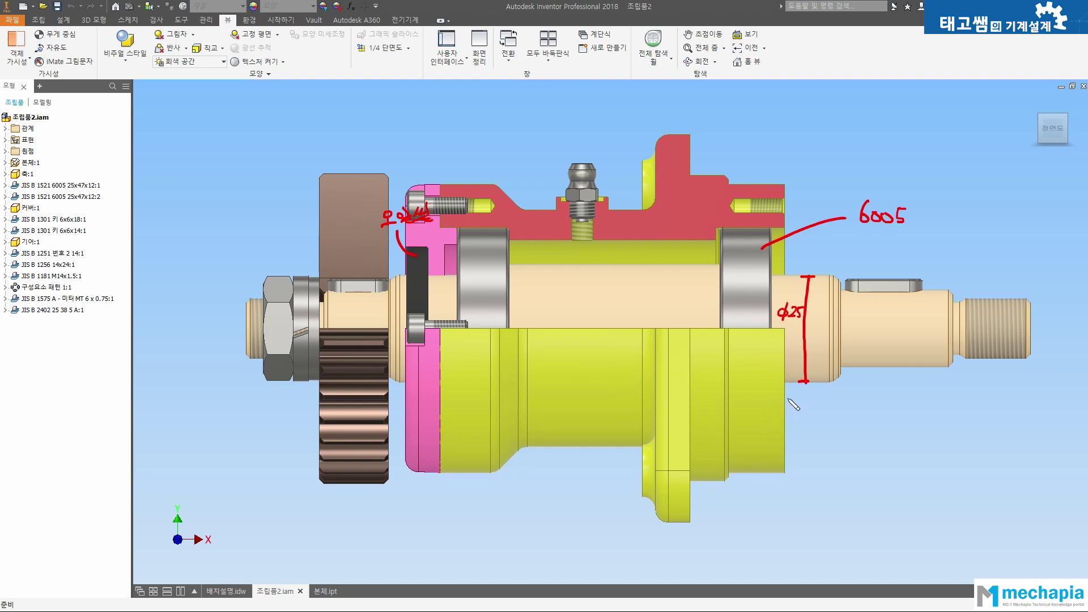
{"action": "left_click_drag", "start_coordinate": [809, 271], "coordinate": [807, 276]}
{"action": "mouse_move", "coordinate": [787, 228]}
{"action": "left_mouse_down"}
{"action": "mouse_move", "coordinate": [834, 227]}
{"action": "mouse_move", "coordinate": [822, 418]}
{"action": "mouse_move", "coordinate": [830, 421]}
{"action": "left_mouse_up"}
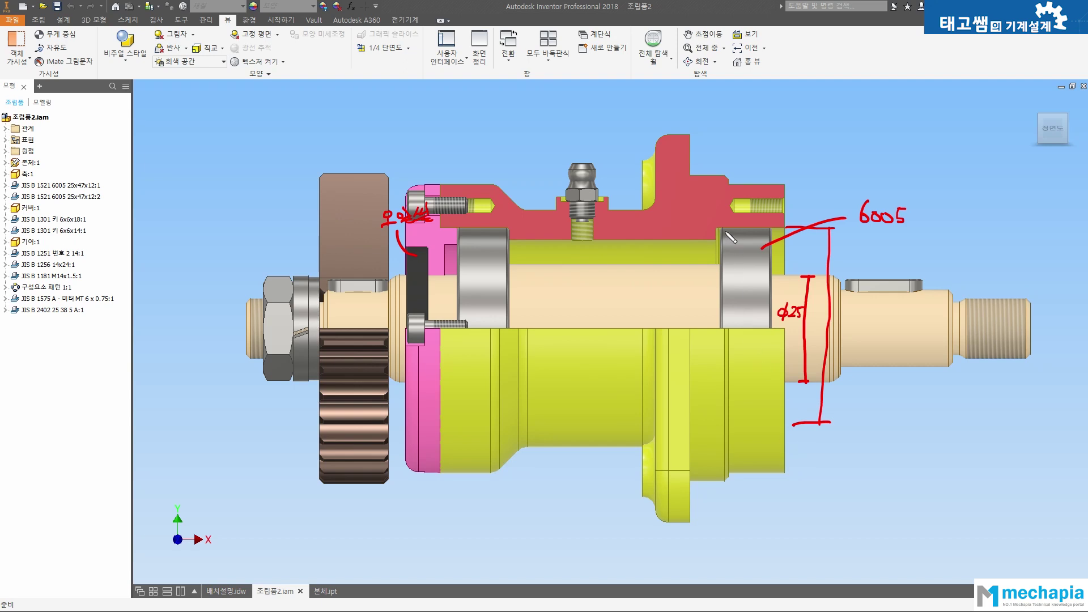
{"action": "mouse_move", "coordinate": [718, 224]}
{"action": "left_mouse_down"}
{"action": "mouse_move", "coordinate": [772, 216]}
{"action": "mouse_move", "coordinate": [773, 227]}
{"action": "left_mouse_up"}
Mark the shaft diameter at the oil seal, circle the grease nipple thread and dimension the flange height, and clear all the markings
{"action": "mouse_move", "coordinate": [401, 275]}
{"action": "left_mouse_down"}
{"action": "mouse_move", "coordinate": [513, 275]}
{"action": "mouse_move", "coordinate": [452, 326]}
{"action": "mouse_move", "coordinate": [451, 344]}
{"action": "left_mouse_up"}
{"action": "left_click_drag", "start_coordinate": [442, 284], "coordinate": [452, 285]}
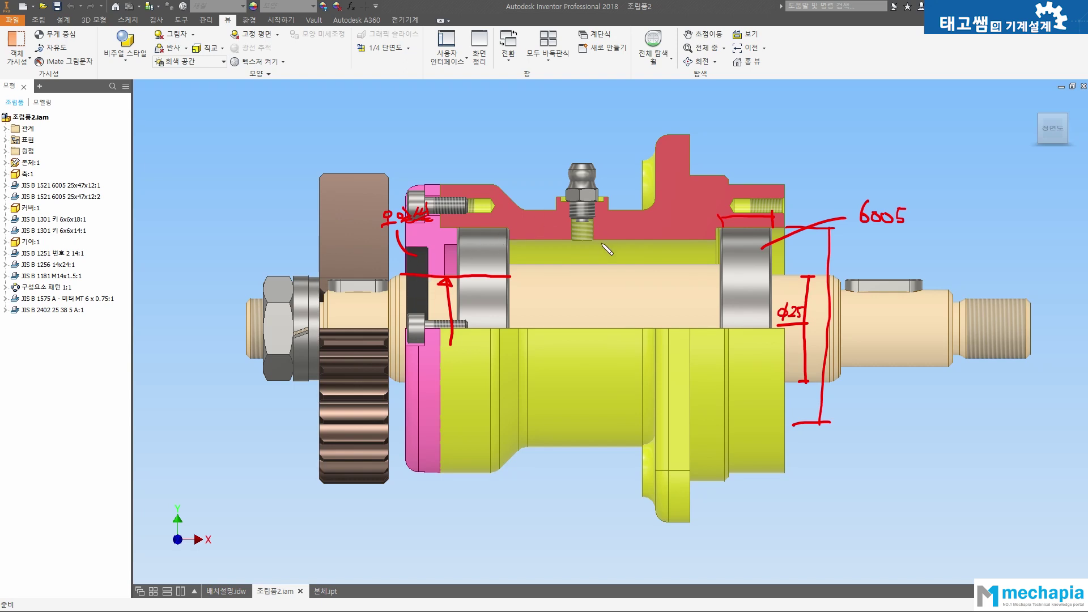
{"action": "mouse_move", "coordinate": [596, 248]}
{"action": "left_mouse_down"}
{"action": "mouse_move", "coordinate": [558, 230]}
{"action": "mouse_move", "coordinate": [594, 193]}
{"action": "mouse_move", "coordinate": [604, 246]}
{"action": "mouse_move", "coordinate": [586, 253]}
{"action": "left_mouse_up"}
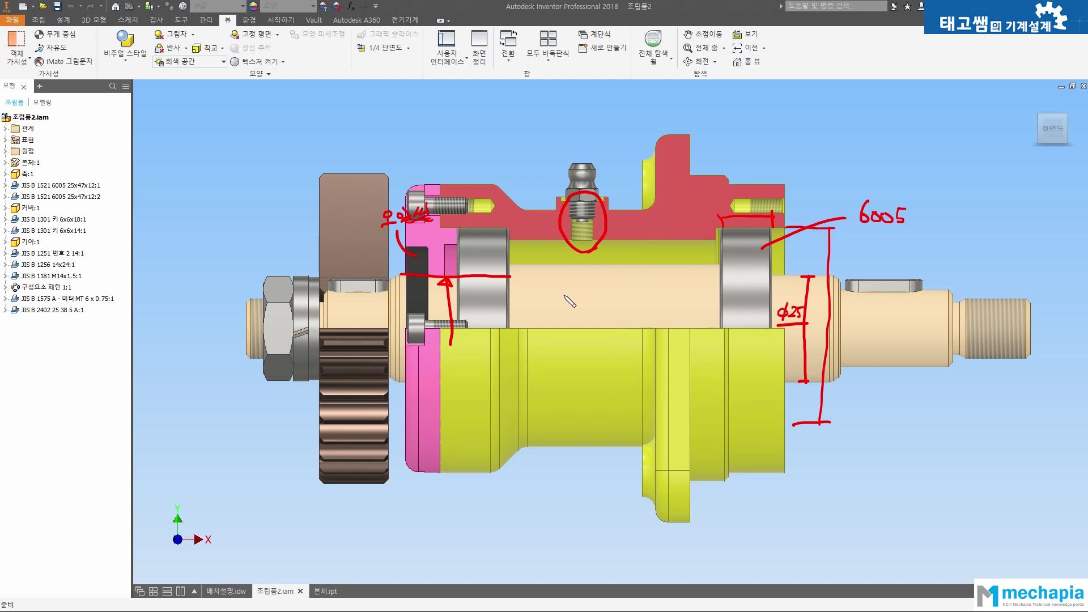
{"action": "mouse_move", "coordinate": [652, 137]}
{"action": "left_mouse_down"}
{"action": "mouse_move", "coordinate": [697, 136]}
{"action": "mouse_move", "coordinate": [672, 235]}
{"action": "mouse_move", "coordinate": [670, 391]}
{"action": "mouse_move", "coordinate": [670, 525]}
{"action": "mouse_move", "coordinate": [695, 526]}
{"action": "left_mouse_up"}
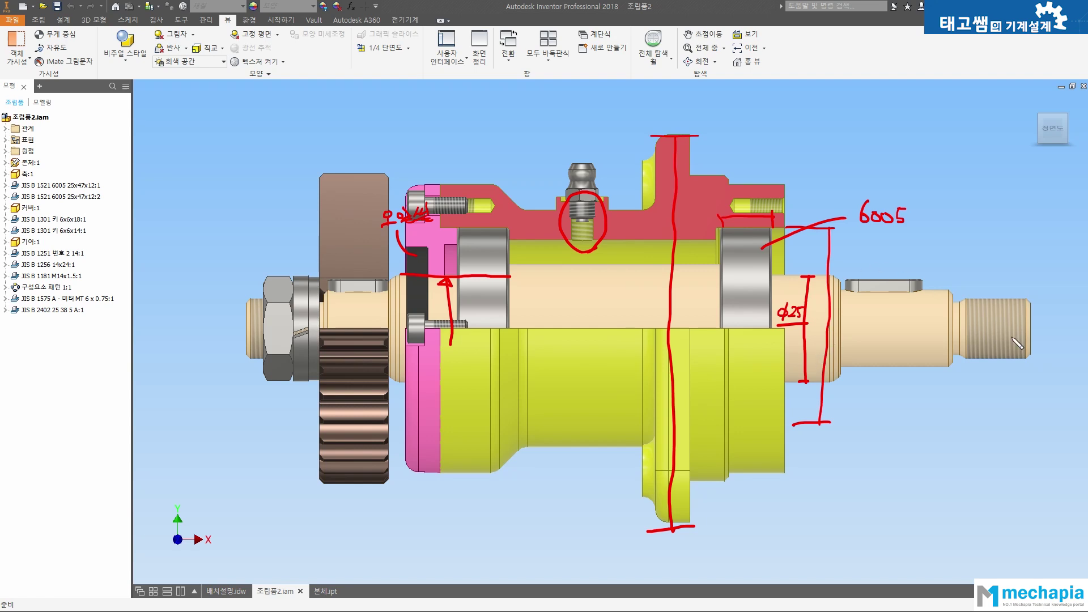
{"action": "key", "text": "Escape"}
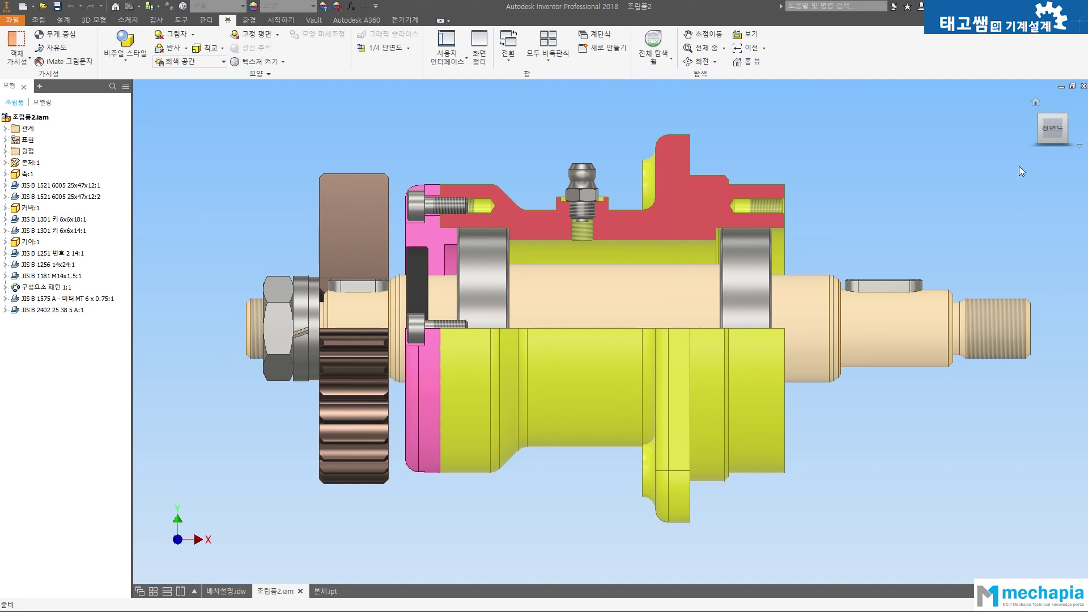
Show the assembly from its gear end in an enlarged side view
{"action": "left_click", "coordinate": [1032, 127]}
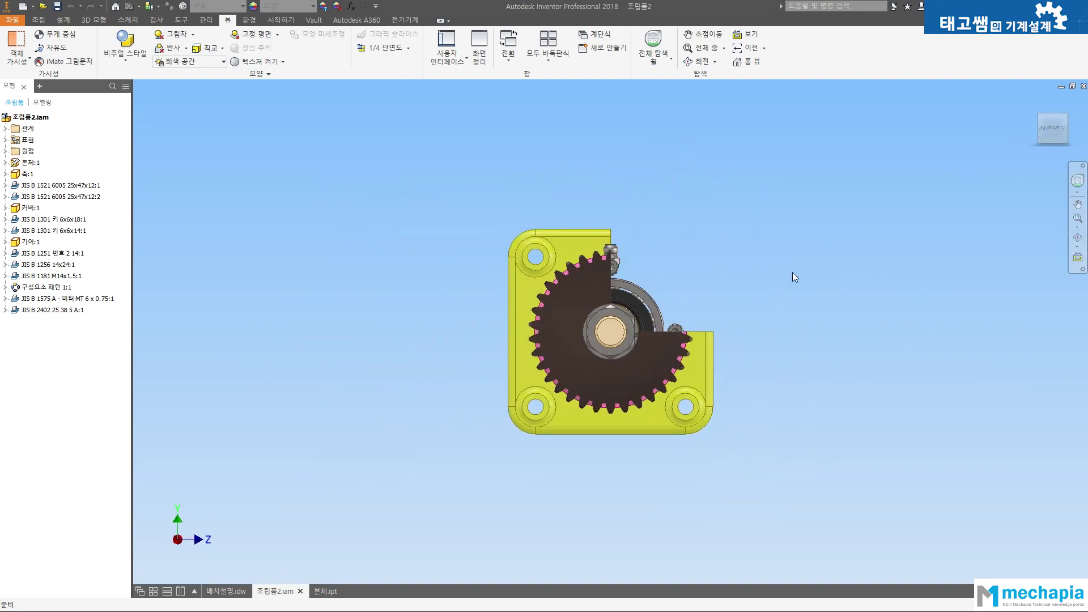
{"action": "middle_click_drag", "start_coordinate": [687, 301], "coordinate": [687, 254]}
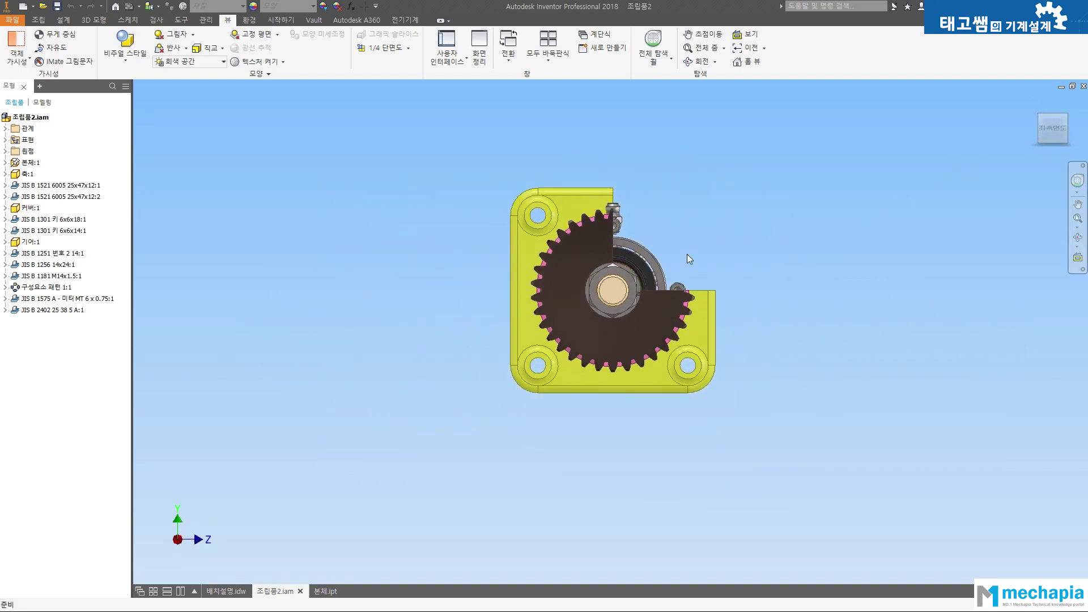
{"action": "scroll", "coordinate": [681, 230], "scroll_direction": "up", "scroll_amount": 4}
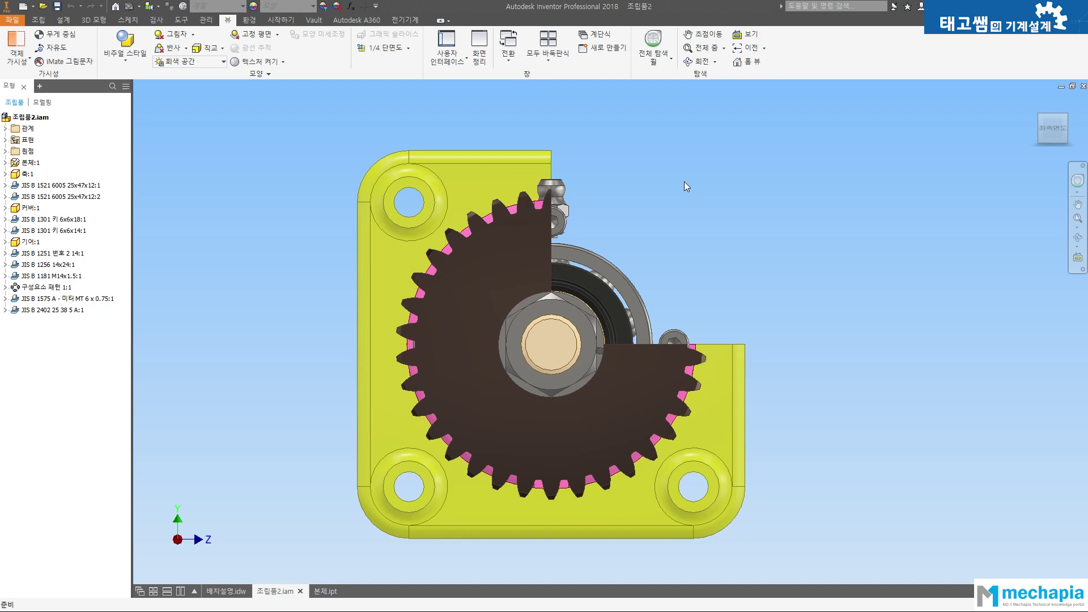
{"action": "middle_click_drag", "start_coordinate": [707, 238], "coordinate": [612, 230]}
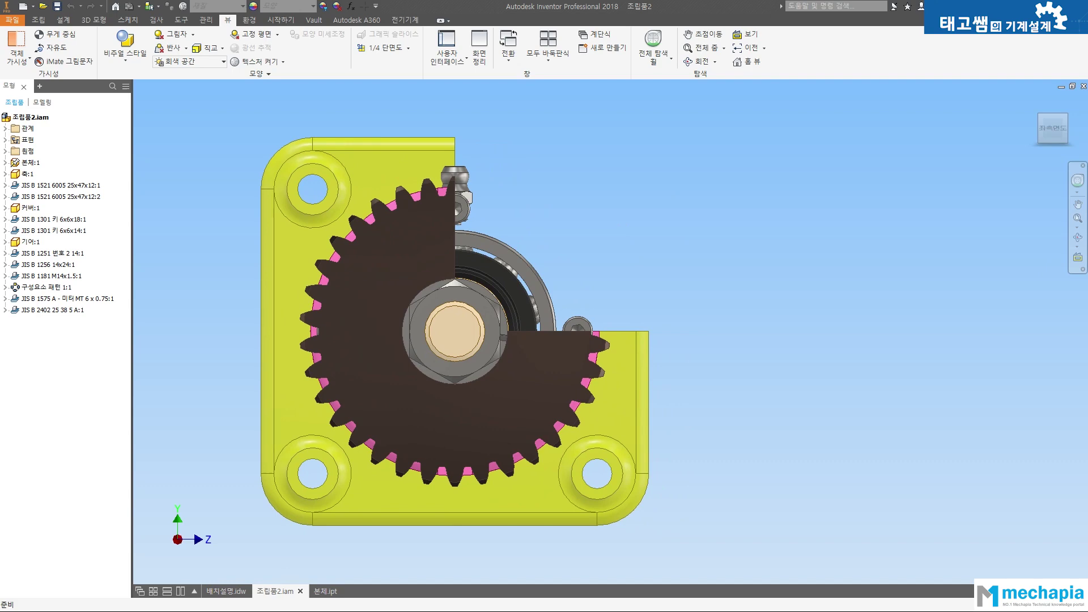
Switch to the PDF drawing book in Acrobat Reader and examine part 1, the housing, on the flat-belt drive's 2D solution page
{"action": "key", "text": "alt+Tab"}
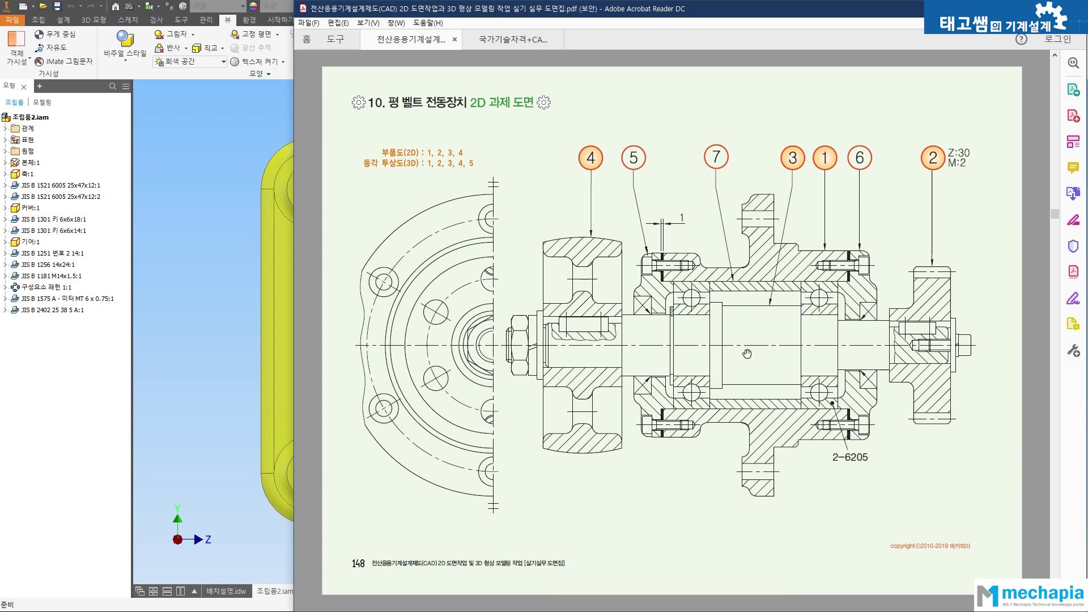
{"action": "scroll", "coordinate": [750, 264], "scroll_direction": "down", "scroll_amount": 2}
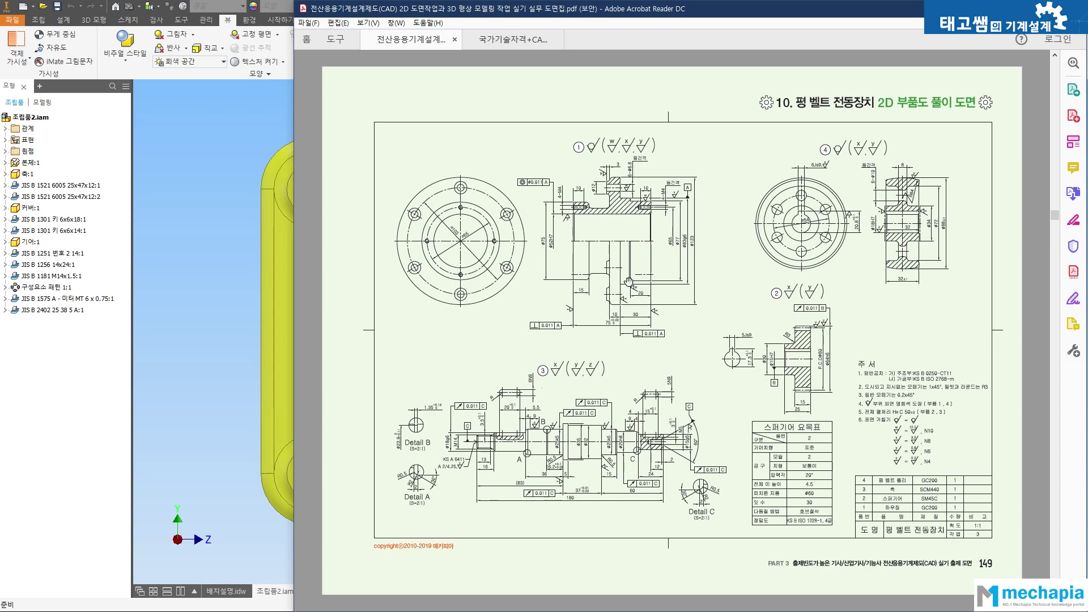
{"action": "scroll", "coordinate": [633, 248], "scroll_direction": "up", "scroll_amount": 3, "text": "ctrl"}
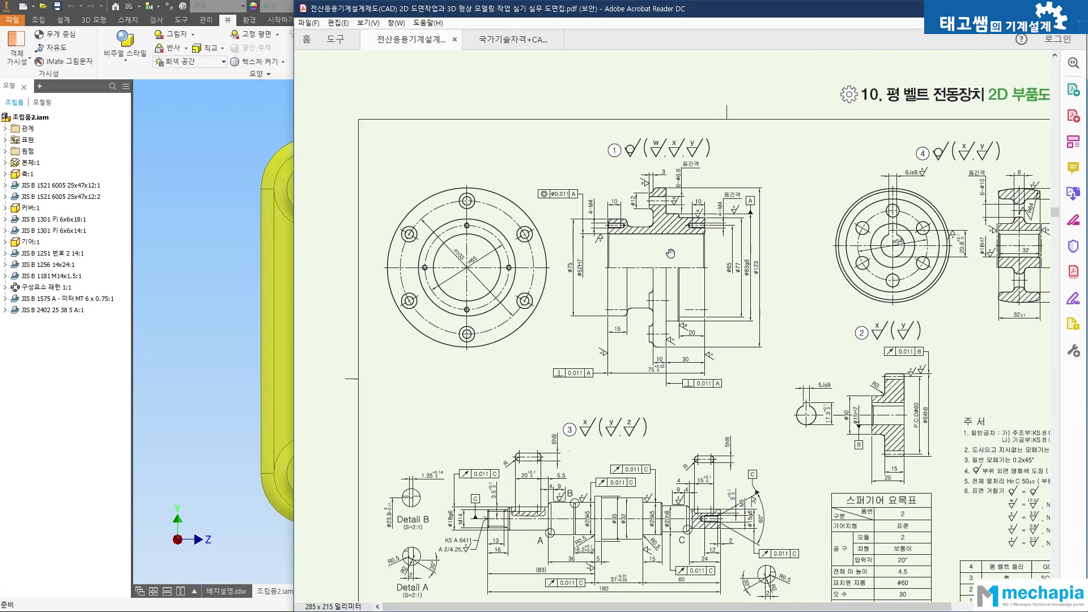
{"action": "scroll", "coordinate": [614, 220], "scroll_direction": "up", "scroll_amount": 2, "text": "ctrl"}
{"action": "left_click_drag", "start_coordinate": [661, 254], "coordinate": [796, 289]}
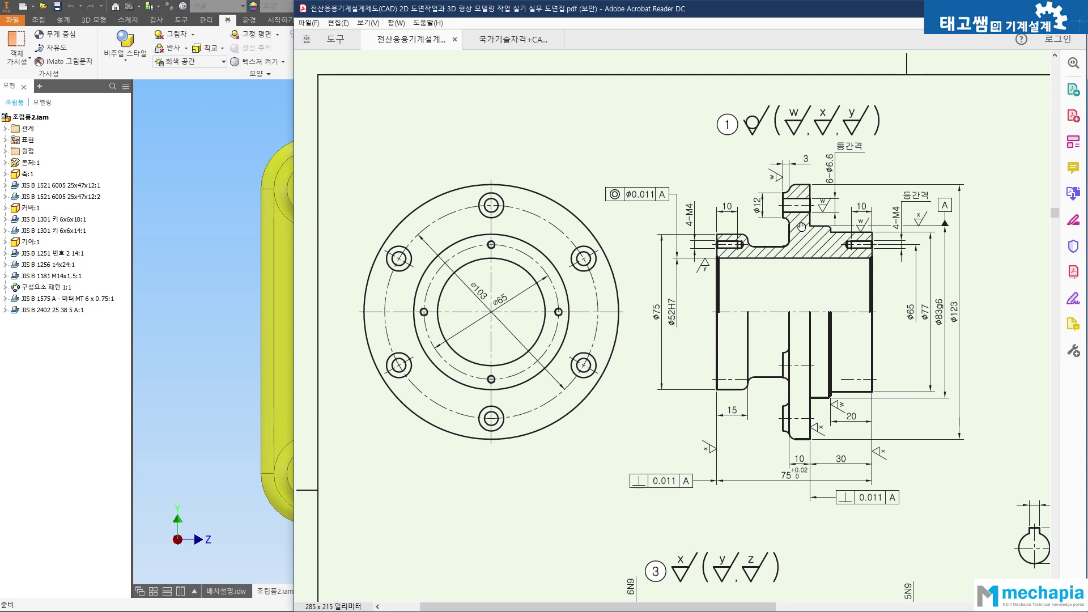
Return to the Inventor assembly, draw a red vertical centre line through the side view, and circle the three mounting holes
{"action": "left_click", "coordinate": [191, 162]}
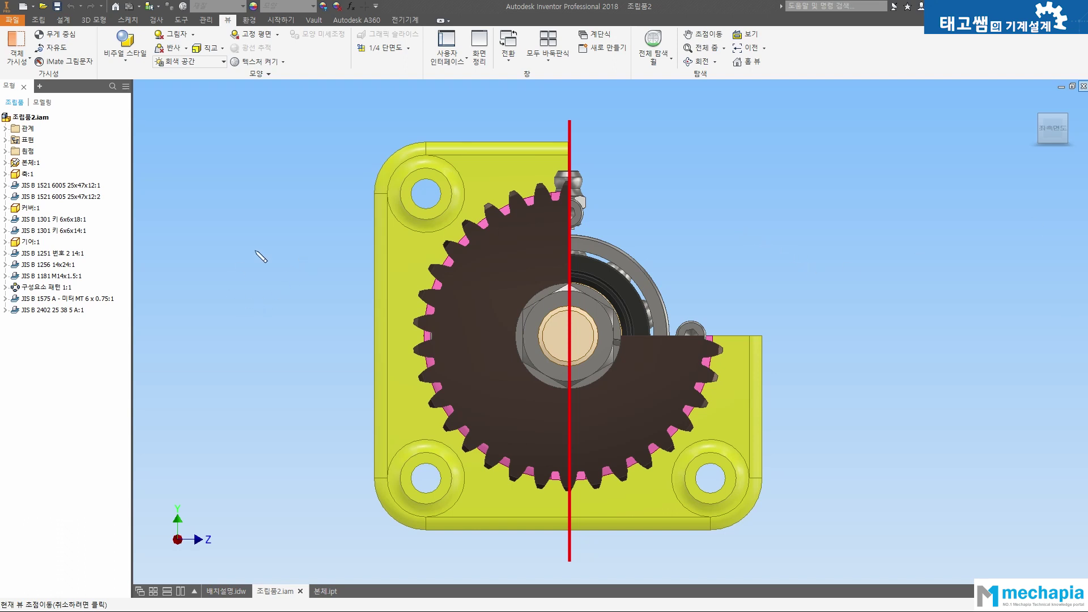
{"action": "mouse_move", "coordinate": [440, 217]}
{"action": "left_mouse_down"}
{"action": "mouse_move", "coordinate": [410, 193]}
{"action": "mouse_move", "coordinate": [446, 209]}
{"action": "left_mouse_up"}
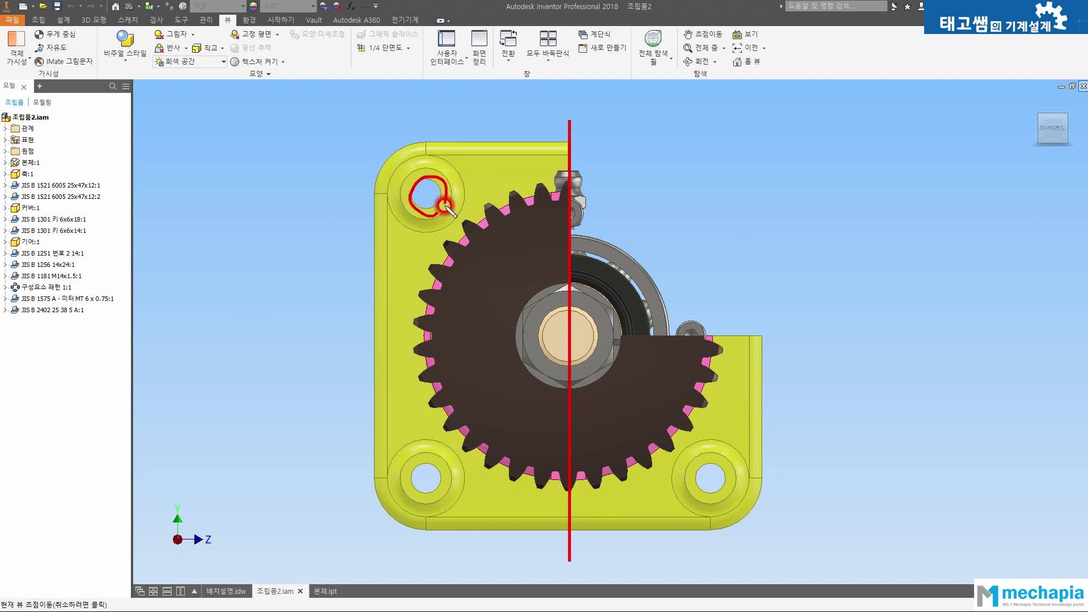
{"action": "mouse_move", "coordinate": [446, 498]}
{"action": "left_mouse_down"}
{"action": "mouse_move", "coordinate": [436, 458]}
{"action": "mouse_move", "coordinate": [447, 496]}
{"action": "left_mouse_up"}
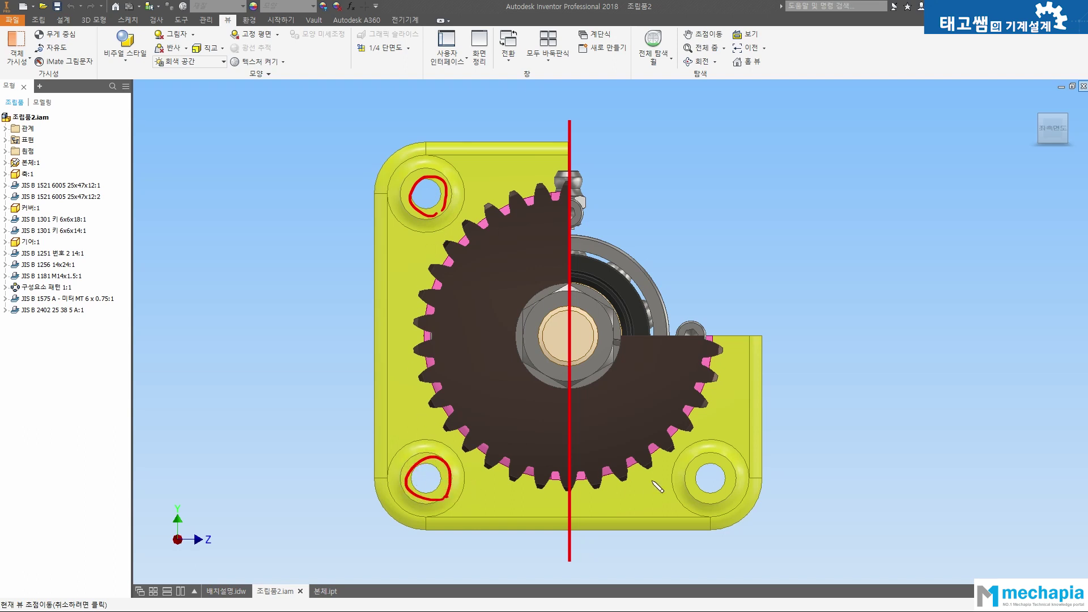
{"action": "mouse_move", "coordinate": [731, 508]}
{"action": "left_mouse_down"}
{"action": "mouse_move", "coordinate": [694, 457]}
{"action": "mouse_move", "coordinate": [728, 508]}
{"action": "left_mouse_up"}
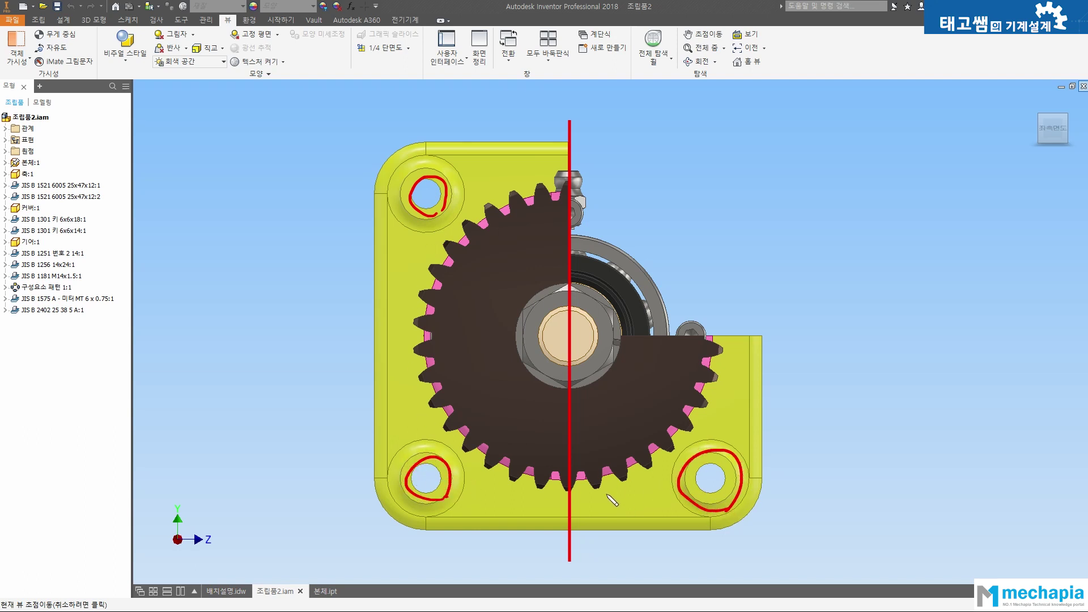
Erase the three hole circles and draw a larger red circle around the upper mounting hole, keeping the vertical centre line
{"action": "left_click", "coordinate": [671, 482]}
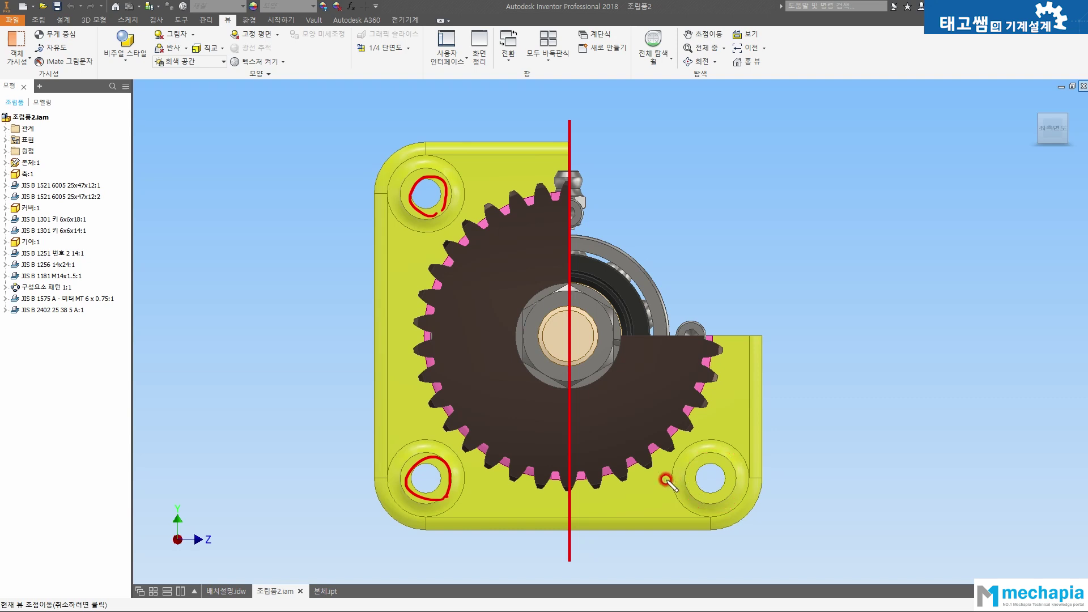
{"action": "left_click", "coordinate": [450, 459]}
{"action": "left_click", "coordinate": [434, 218]}
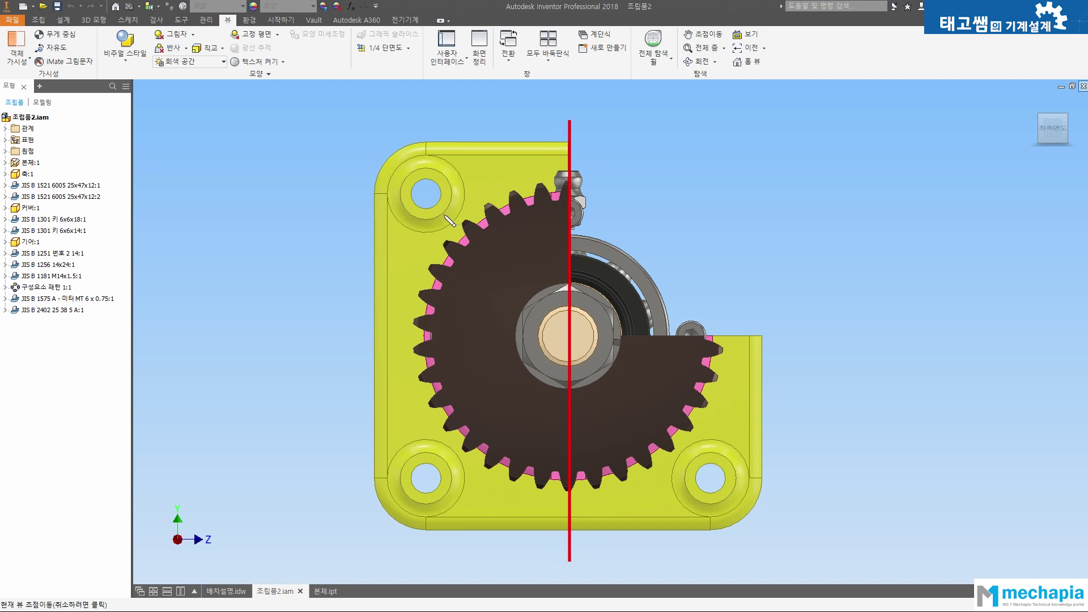
{"action": "mouse_move", "coordinate": [443, 214]}
{"action": "left_mouse_down"}
{"action": "mouse_move", "coordinate": [411, 214]}
{"action": "mouse_move", "coordinate": [419, 158]}
{"action": "mouse_move", "coordinate": [442, 216]}
{"action": "left_mouse_up"}
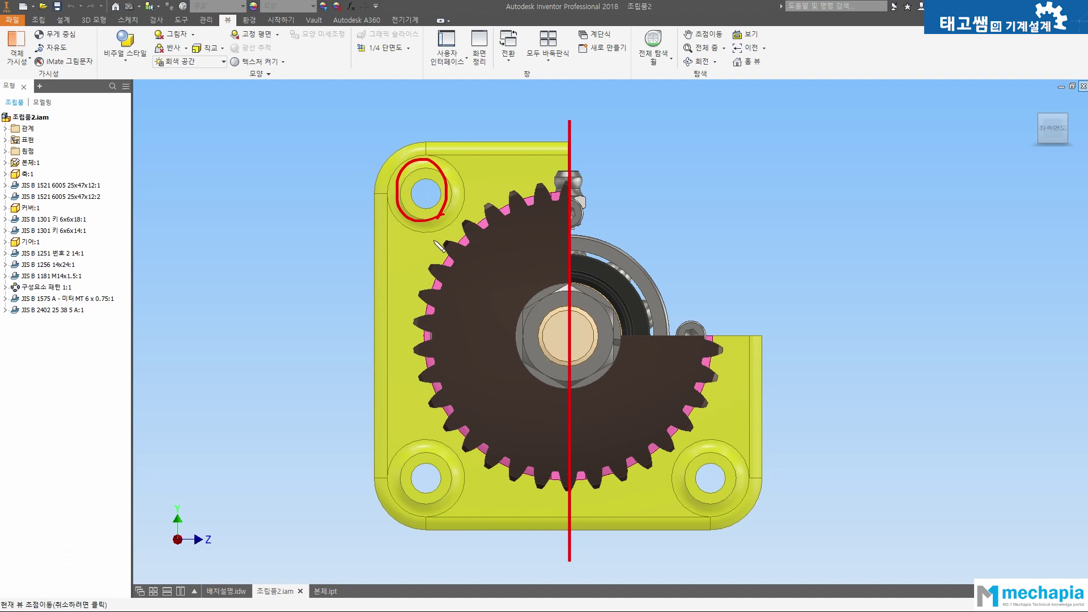
Replace the hole circle with a red diagonal cutting line through the upper hole to the shaft centre, add direction arrows, and circle the hole
{"action": "key", "text": "e"}
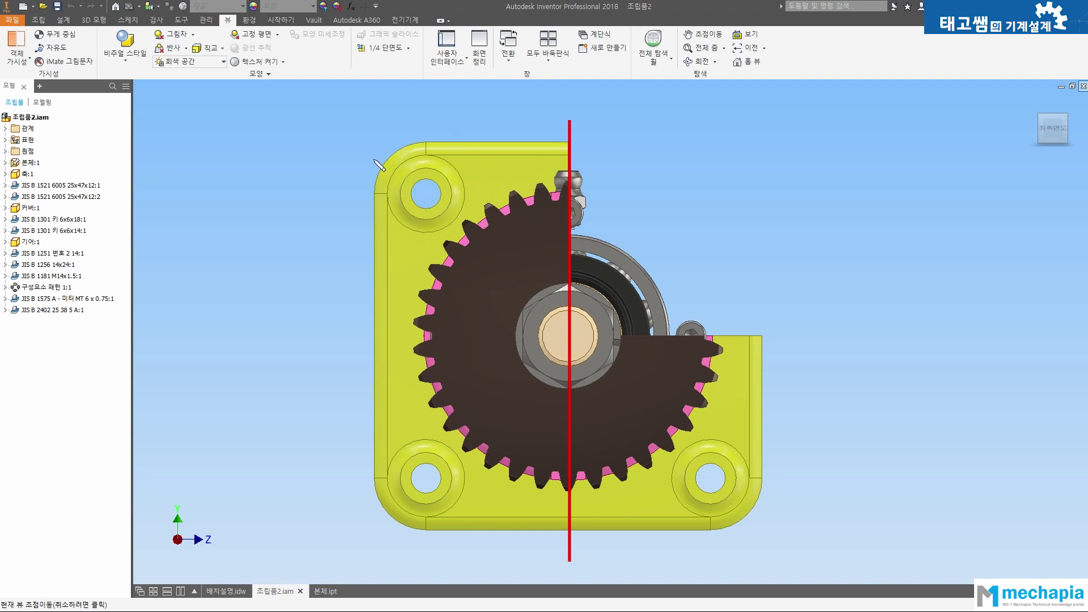
{"action": "left_click_drag", "start_coordinate": [376, 147], "coordinate": [566, 347]}
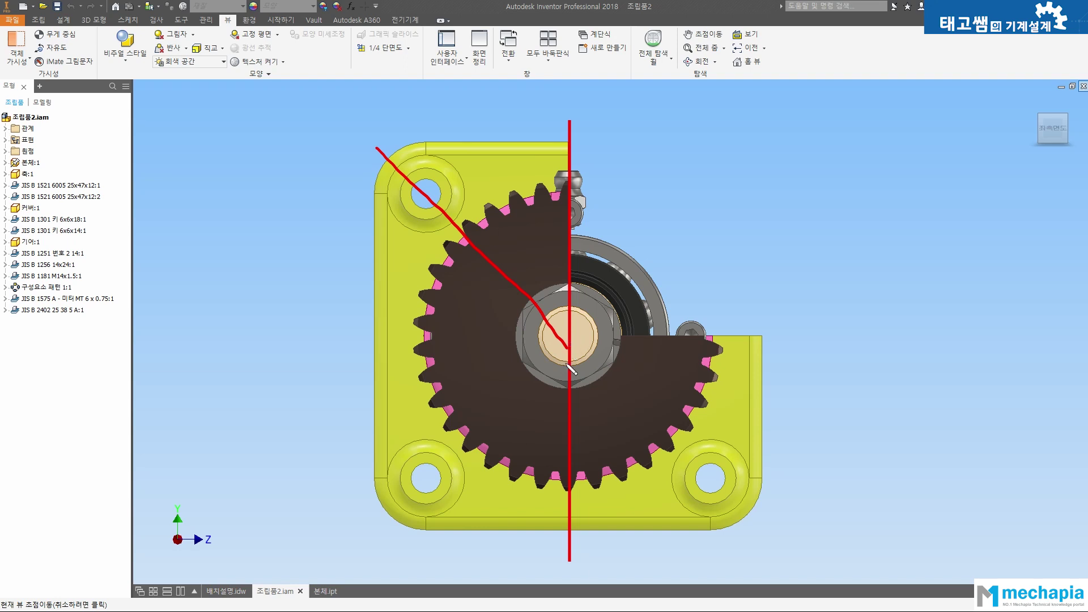
{"action": "mouse_move", "coordinate": [539, 546]}
{"action": "left_mouse_down"}
{"action": "mouse_move", "coordinate": [566, 545]}
{"action": "mouse_move", "coordinate": [562, 535]}
{"action": "mouse_move", "coordinate": [559, 553]}
{"action": "left_mouse_up"}
{"action": "mouse_move", "coordinate": [349, 182]}
{"action": "left_mouse_down"}
{"action": "mouse_move", "coordinate": [367, 165]}
{"action": "mouse_move", "coordinate": [379, 172]}
{"action": "mouse_move", "coordinate": [360, 165]}
{"action": "left_mouse_up"}
{"action": "mouse_move", "coordinate": [442, 216]}
{"action": "left_mouse_down"}
{"action": "mouse_move", "coordinate": [400, 187]}
{"action": "mouse_move", "coordinate": [437, 215]}
{"action": "left_mouse_up"}
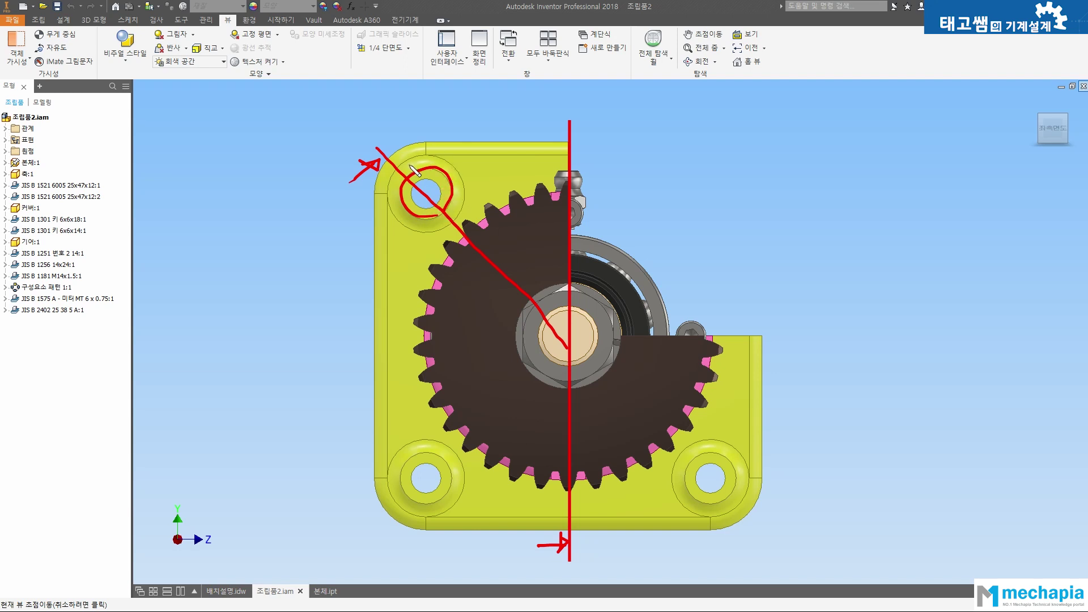
Sketch a dashed arc projecting the hole to a rectangle on the vertical centre line, and mark the hole-to-shaft-centre distance with red dimension lines
{"action": "mouse_move", "coordinate": [407, 226]}
{"action": "left_mouse_down"}
{"action": "mouse_move", "coordinate": [453, 165]}
{"action": "mouse_move", "coordinate": [491, 141]}
{"action": "mouse_move", "coordinate": [554, 128]}
{"action": "mouse_move", "coordinate": [563, 167]}
{"action": "left_mouse_up"}
{"action": "mouse_move", "coordinate": [560, 107]}
{"action": "left_mouse_down"}
{"action": "mouse_move", "coordinate": [585, 106]}
{"action": "mouse_move", "coordinate": [587, 165]}
{"action": "mouse_move", "coordinate": [562, 168]}
{"action": "left_mouse_up"}
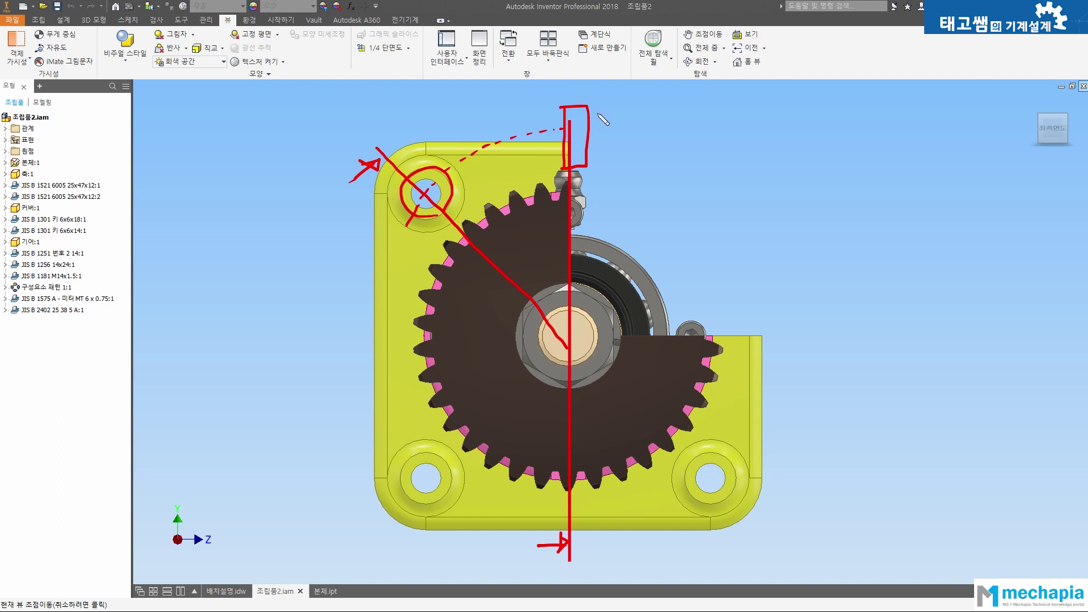
{"action": "left_click_drag", "start_coordinate": [425, 211], "coordinate": [389, 243]}
{"action": "left_click_drag", "start_coordinate": [400, 237], "coordinate": [569, 352]}
{"action": "left_click_drag", "start_coordinate": [448, 308], "coordinate": [457, 333]}
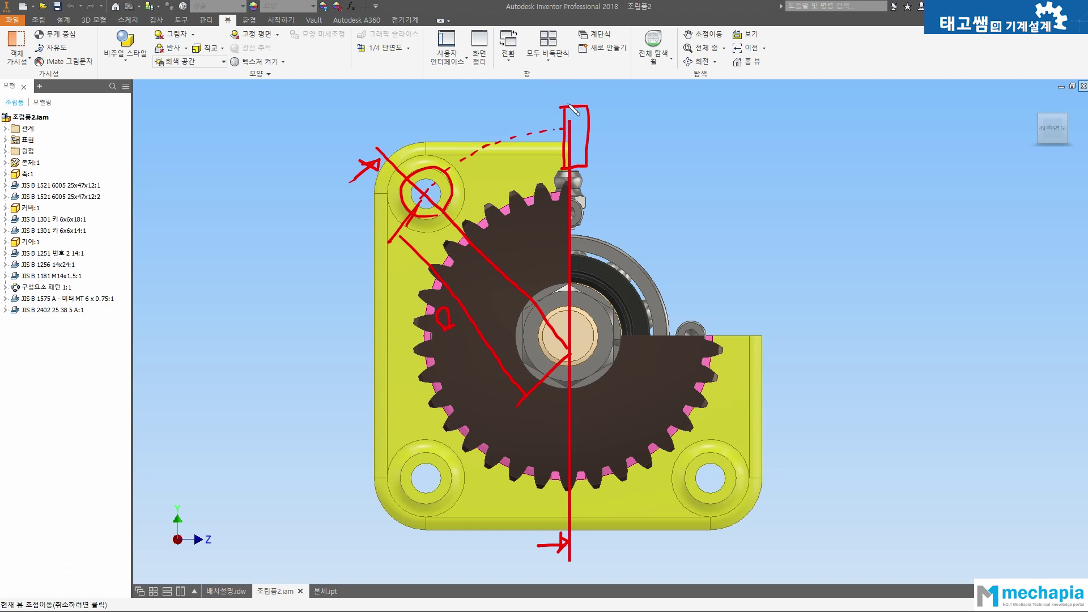
{"action": "mouse_move", "coordinate": [567, 87]}
{"action": "left_mouse_down"}
{"action": "mouse_move", "coordinate": [569, 118]}
{"action": "mouse_move", "coordinate": [575, 104]}
{"action": "mouse_move", "coordinate": [550, 105]}
{"action": "left_mouse_up"}
{"action": "key", "text": "Escape"}
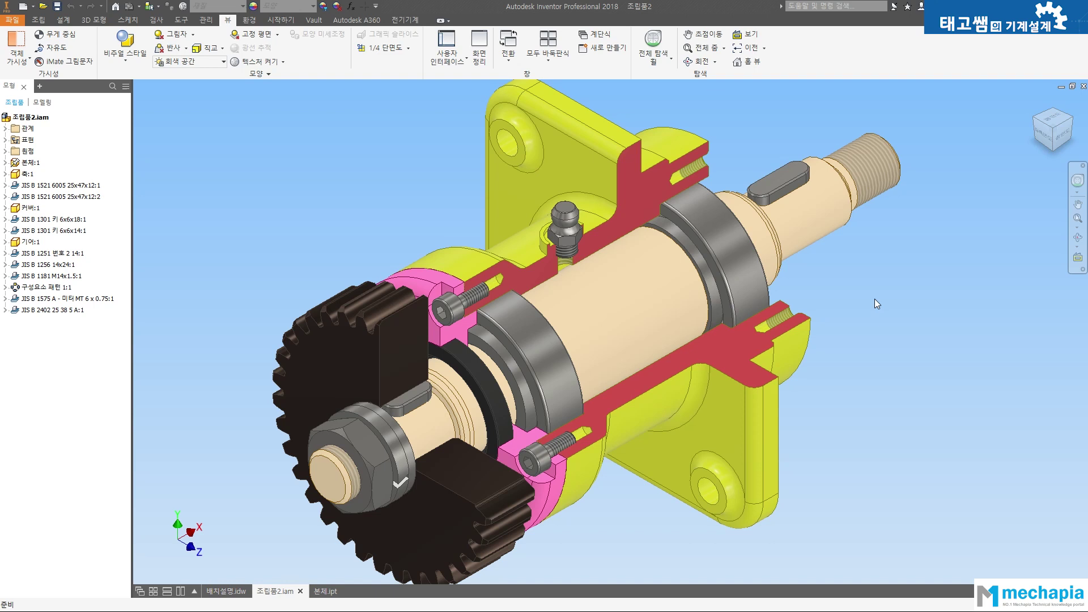
Circle the grease nipple hole and lower flange hole in red, and draw the bent cutting line through them on the sectioned assembly
{"action": "key", "text": "F2"}
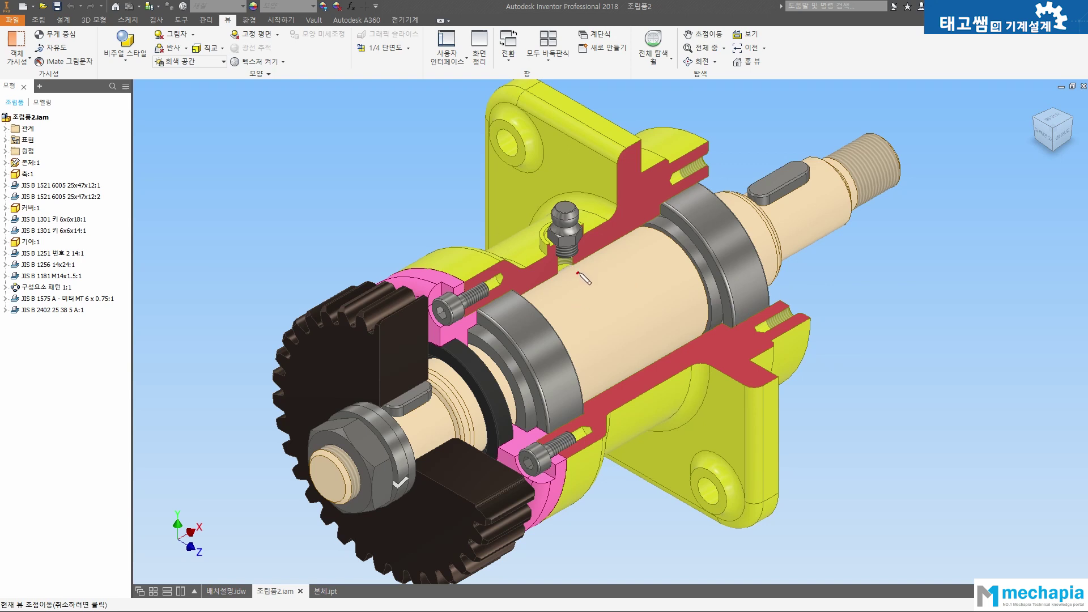
{"action": "mouse_move", "coordinate": [566, 278]}
{"action": "left_mouse_down"}
{"action": "mouse_move", "coordinate": [537, 258]}
{"action": "mouse_move", "coordinate": [589, 229]}
{"action": "mouse_move", "coordinate": [575, 278]}
{"action": "left_mouse_up"}
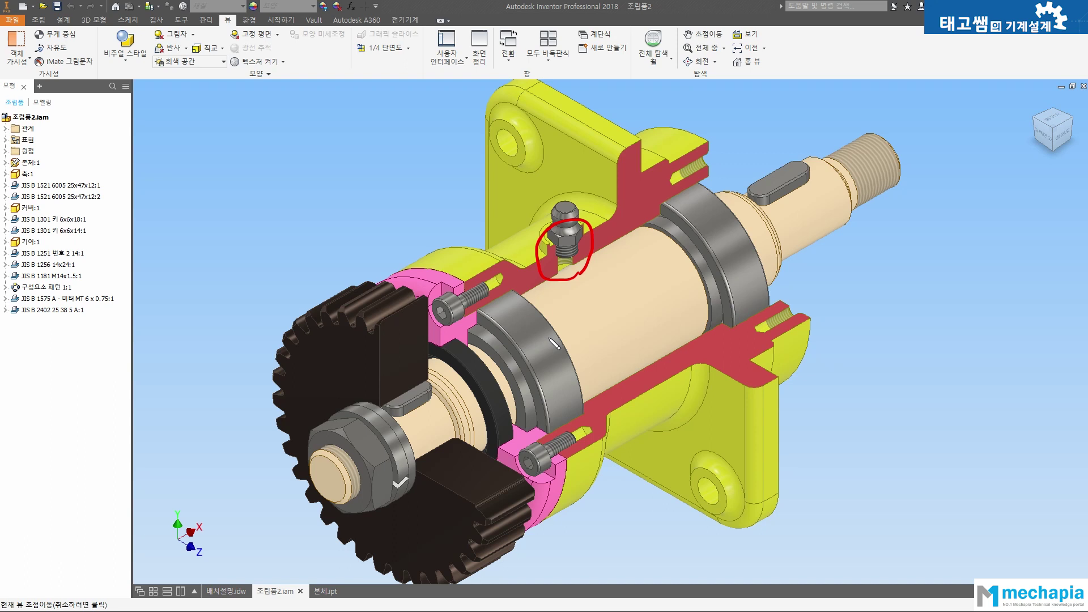
{"action": "left_click_drag", "start_coordinate": [570, 197], "coordinate": [569, 345]}
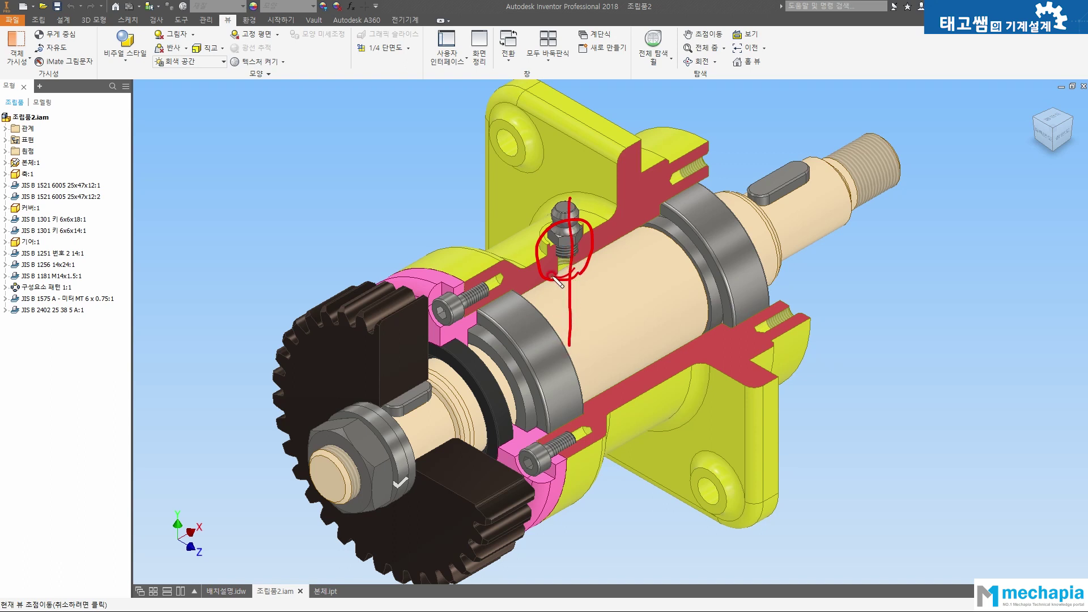
{"action": "mouse_move", "coordinate": [553, 278]}
{"action": "left_mouse_down"}
{"action": "mouse_move", "coordinate": [576, 262]}
{"action": "mouse_move", "coordinate": [567, 271]}
{"action": "left_mouse_up"}
{"action": "mouse_move", "coordinate": [724, 503]}
{"action": "left_mouse_down"}
{"action": "mouse_move", "coordinate": [697, 498]}
{"action": "mouse_move", "coordinate": [715, 506]}
{"action": "left_mouse_up"}
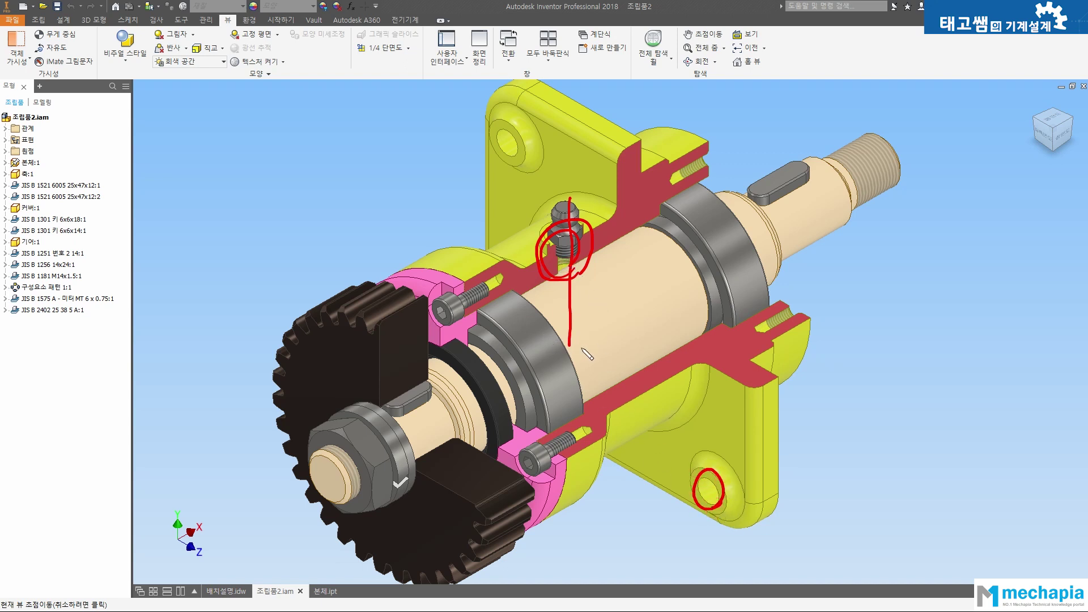
{"action": "left_click_drag", "start_coordinate": [575, 347], "coordinate": [709, 515]}
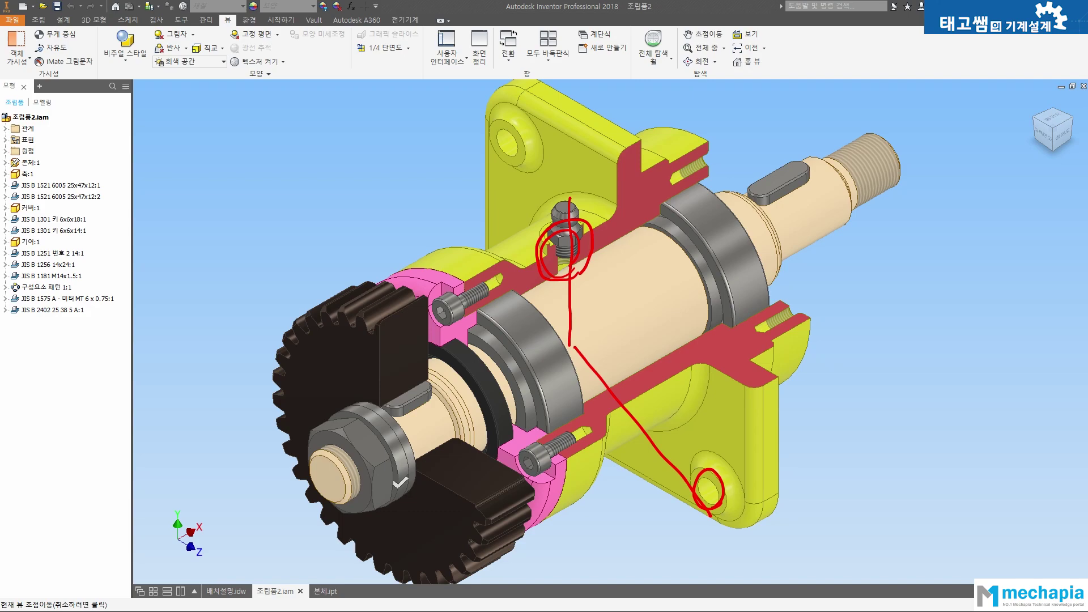
Switch to the AutoCAD drafting PDF in Acrobat Reader and examine Lesson 9 on combined sections, page 362
{"action": "key", "text": "alt+Tab"}
{"action": "scroll", "coordinate": [804, 233], "scroll_direction": "down", "scroll_amount": 5}
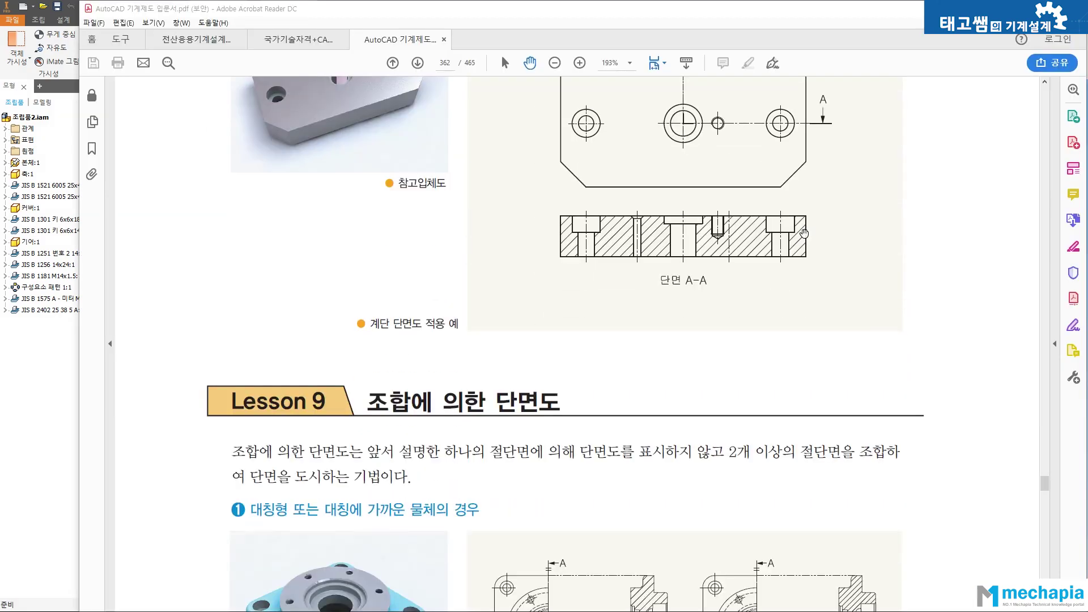
{"action": "scroll", "coordinate": [804, 233], "scroll_direction": "down", "scroll_amount": 10}
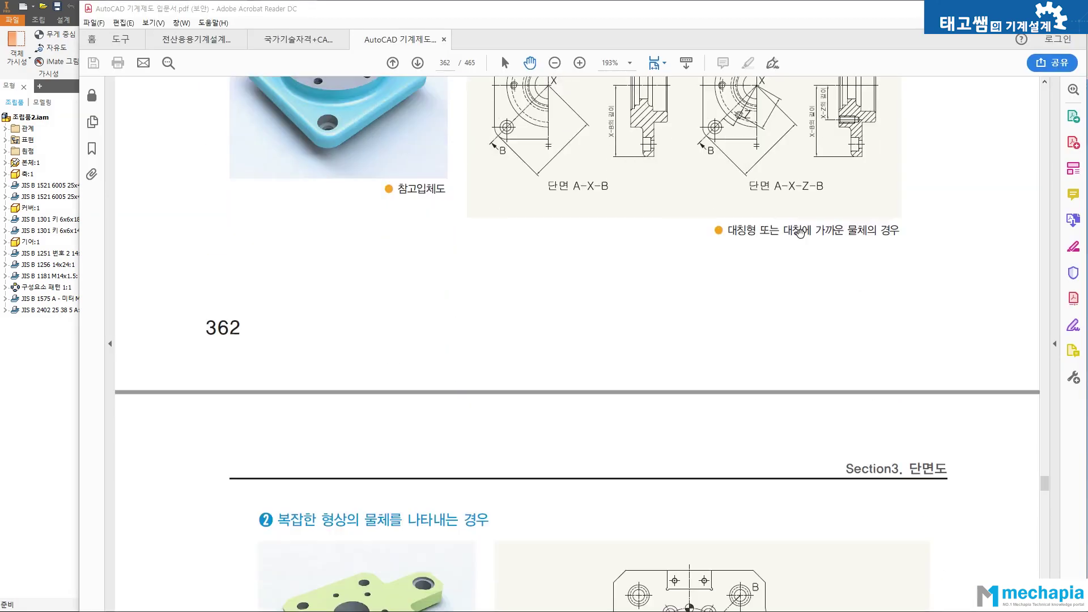
{"action": "scroll", "coordinate": [799, 233], "scroll_direction": "down", "scroll_amount": 4}
{"action": "scroll", "coordinate": [800, 233], "scroll_direction": "down", "scroll_amount": 5}
{"action": "scroll", "coordinate": [799, 233], "scroll_direction": "up", "scroll_amount": 5}
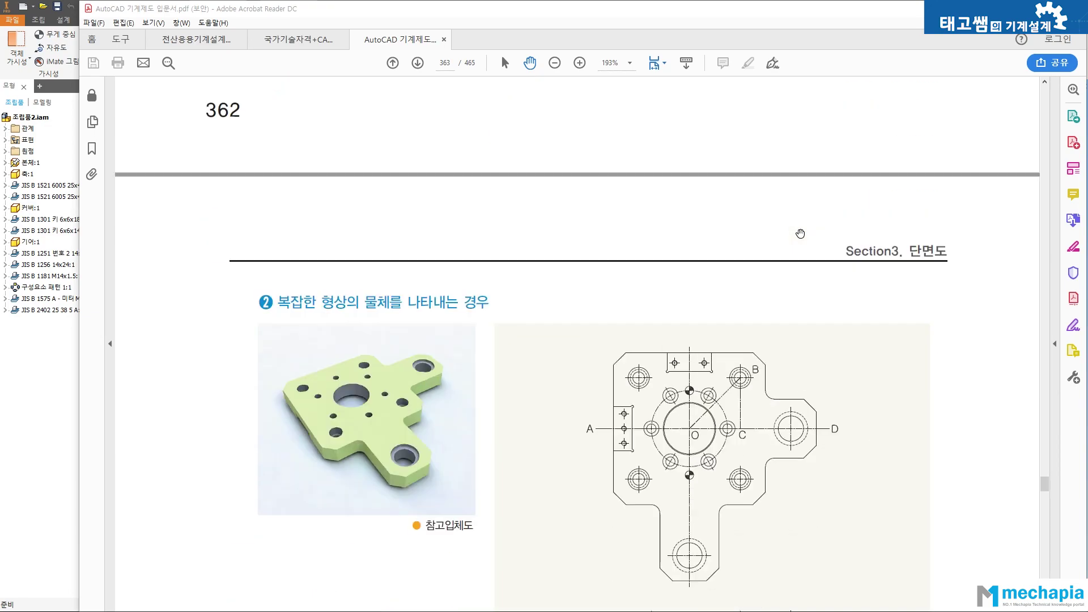
{"action": "scroll", "coordinate": [800, 234], "scroll_direction": "up", "scroll_amount": 5}
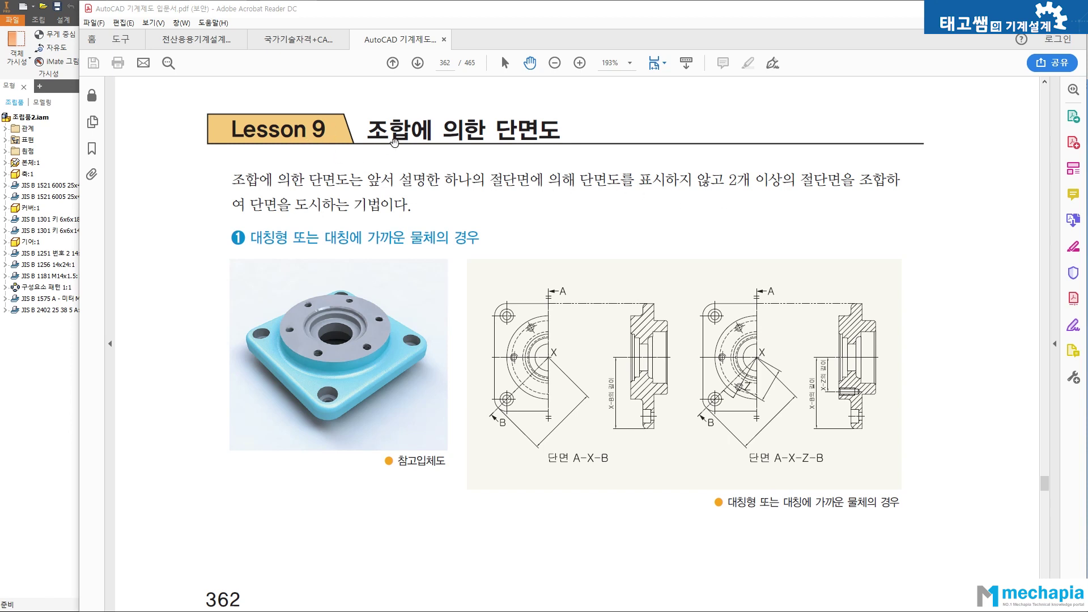
Circle the front mounting hole in Lesson 9's blue reference part picture in red
{"action": "left_click_drag", "start_coordinate": [430, 205], "coordinate": [434, 194]}
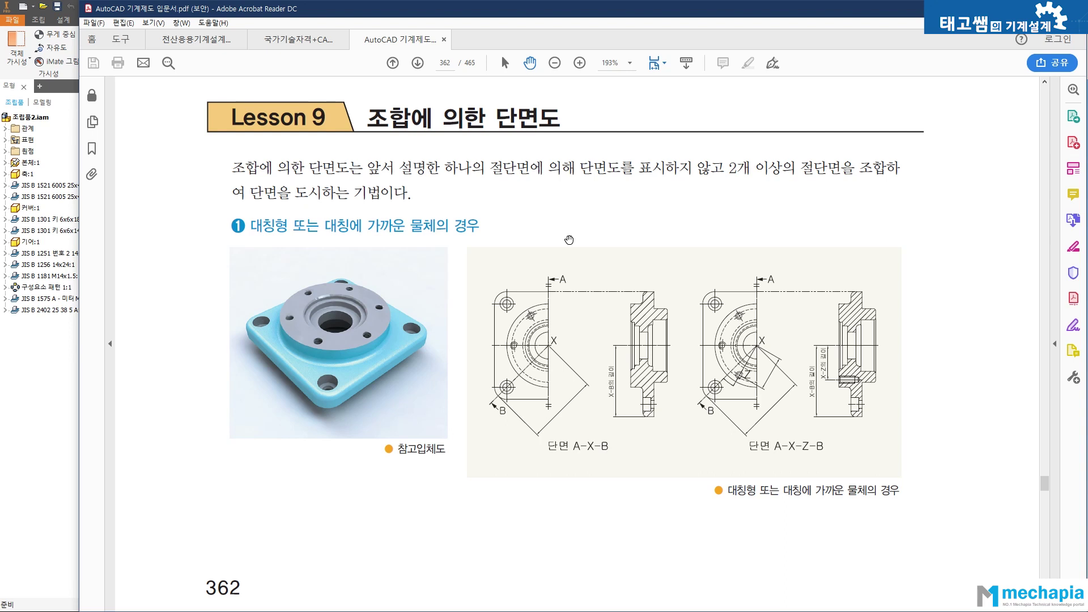
{"action": "key", "text": "ctrl+2"}
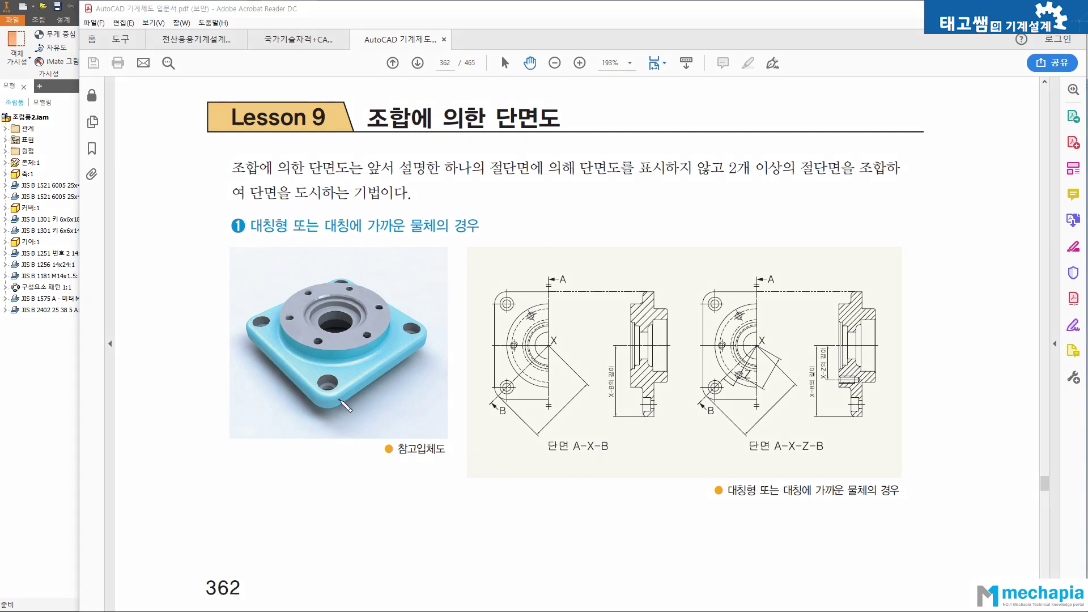
{"action": "mouse_move", "coordinate": [340, 400]}
{"action": "left_mouse_down"}
{"action": "mouse_move", "coordinate": [307, 388]}
{"action": "mouse_move", "coordinate": [341, 374]}
{"action": "mouse_move", "coordinate": [334, 403]}
{"action": "left_mouse_up"}
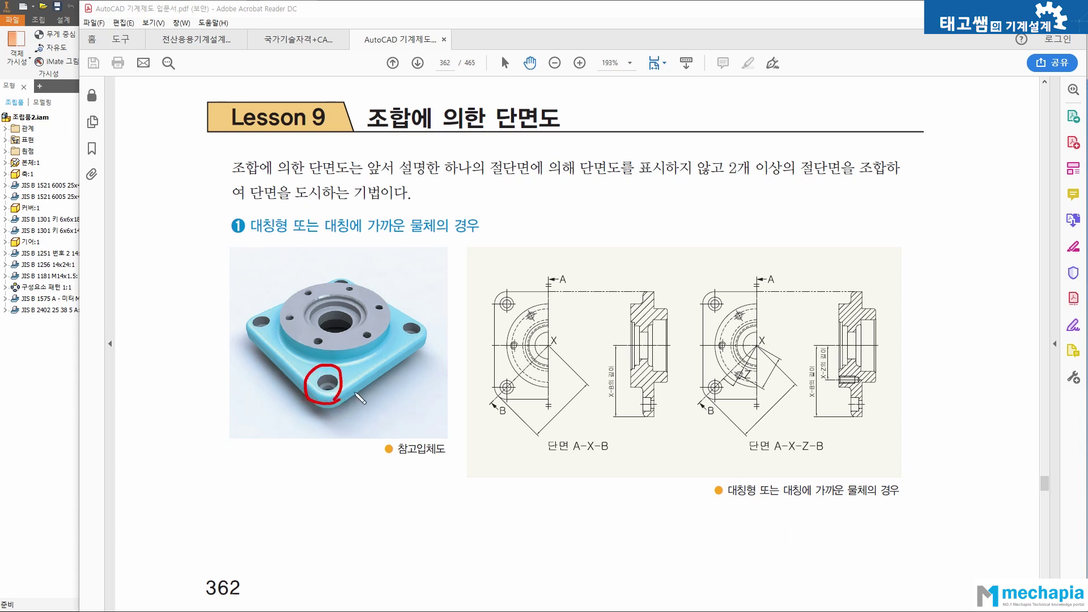
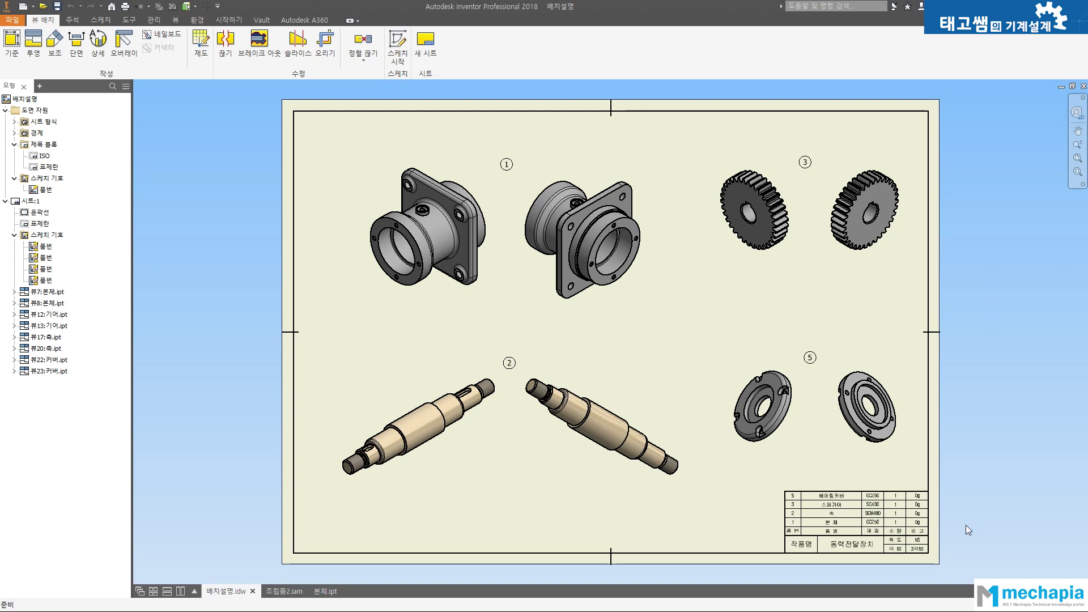
Write 7.85 in red above the quantity column of the drawing's parts list, then underline and circle it
{"action": "scroll", "coordinate": [900, 539], "scroll_direction": "up", "scroll_amount": 3}
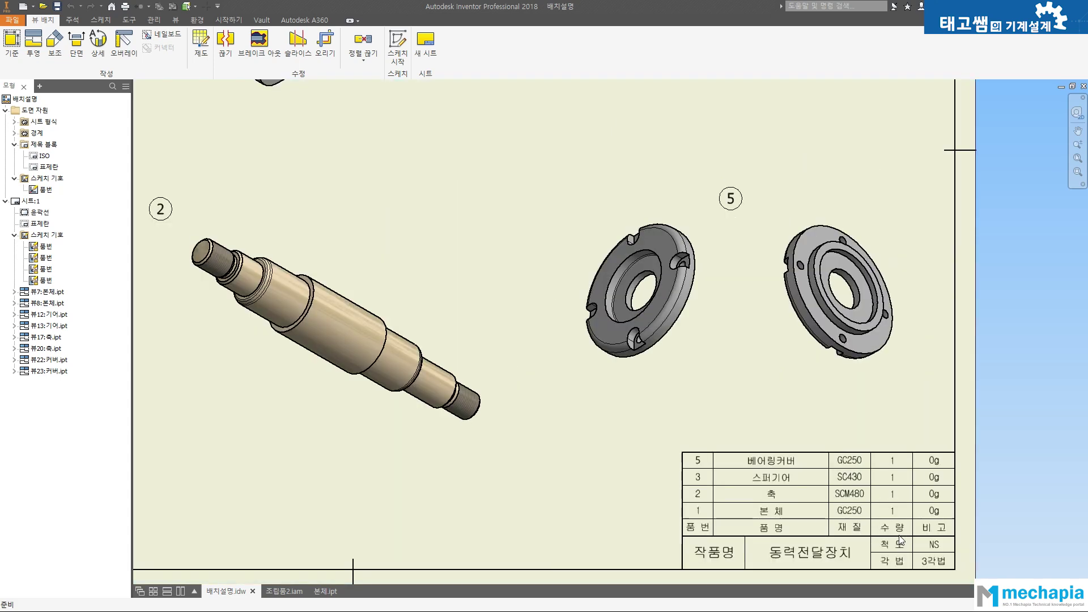
{"action": "scroll", "coordinate": [900, 540], "scroll_direction": "up", "scroll_amount": 3}
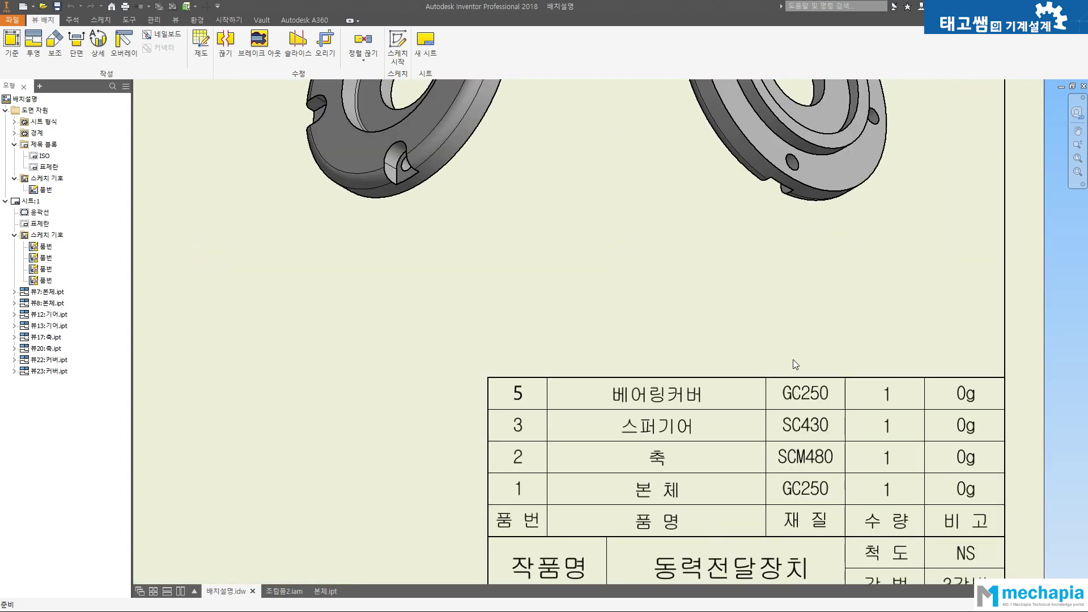
{"action": "scroll", "coordinate": [793, 342], "scroll_direction": "down", "scroll_amount": 5}
{"action": "scroll", "coordinate": [793, 342], "scroll_direction": "up", "scroll_amount": 6}
{"action": "key", "text": "F2"}
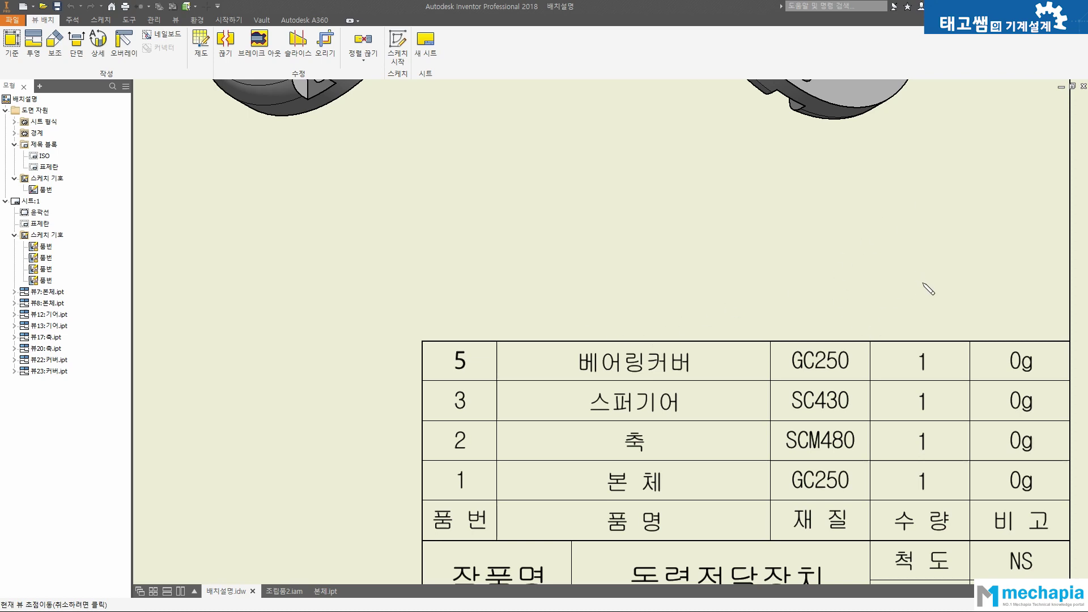
{"action": "mouse_move", "coordinate": [918, 279]}
{"action": "left_mouse_down"}
{"action": "mouse_move", "coordinate": [919, 300]}
{"action": "mouse_move", "coordinate": [957, 280]}
{"action": "mouse_move", "coordinate": [970, 300]}
{"action": "mouse_move", "coordinate": [968, 286]}
{"action": "left_mouse_up"}
{"action": "left_click", "coordinate": [933, 299]}
{"action": "left_click", "coordinate": [952, 277]}
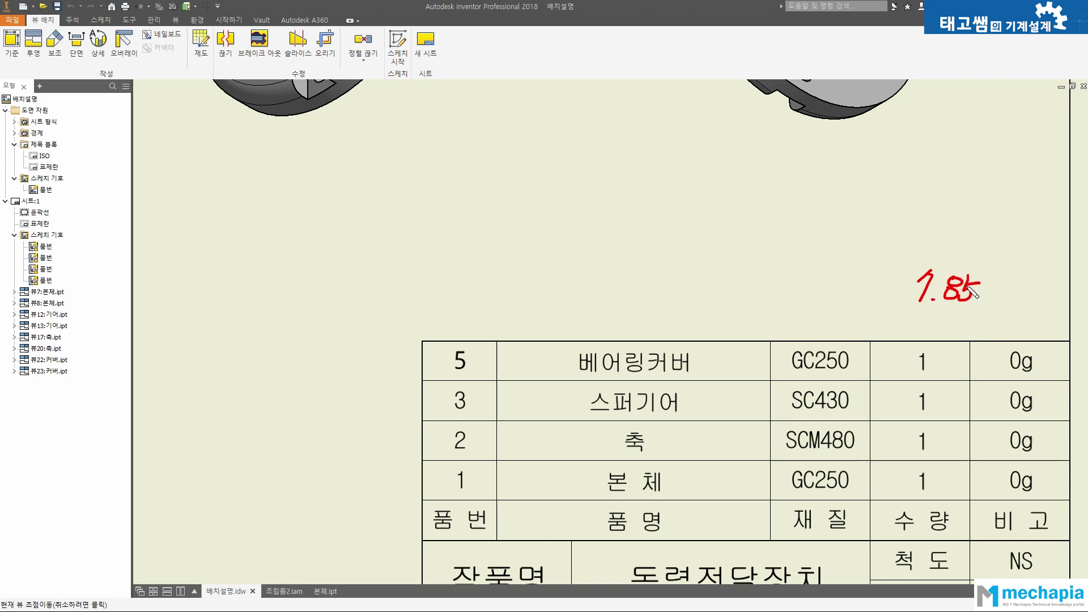
{"action": "left_click_drag", "start_coordinate": [911, 306], "coordinate": [980, 304]}
{"action": "mouse_move", "coordinate": [981, 311]}
{"action": "left_mouse_down"}
{"action": "mouse_move", "coordinate": [917, 317]}
{"action": "mouse_move", "coordinate": [986, 272]}
{"action": "mouse_move", "coordinate": [977, 310]}
{"action": "left_mouse_up"}
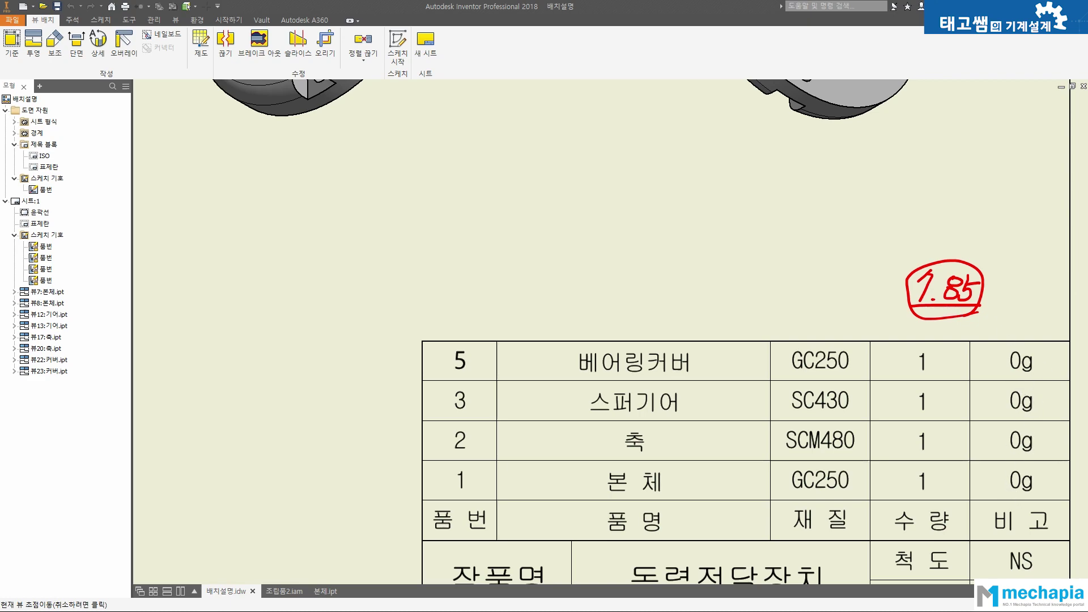
Clear the red note and show the whole drawing sheet
{"action": "key", "text": "Home"}
{"action": "mouse_move", "coordinate": [672, 298]}
{"action": "left_mouse_down"}
{"action": "mouse_move", "coordinate": [699, 293]}
{"action": "mouse_move", "coordinate": [687, 297]}
{"action": "left_mouse_up"}
{"action": "key", "text": "Escape"}
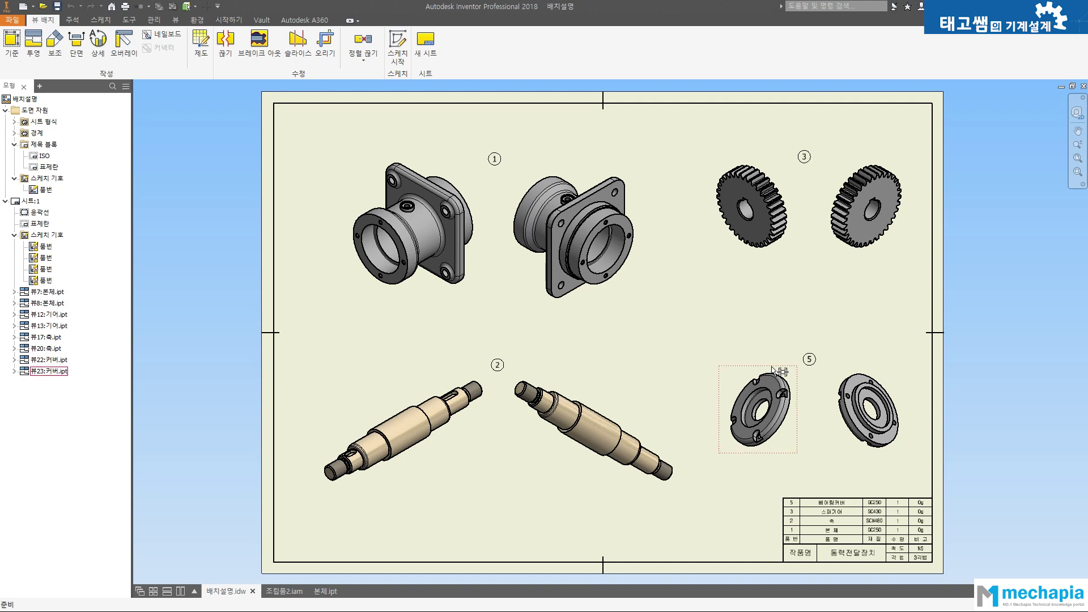
Try placing the two part 5 bearing cover views directly beneath the spur gear views, and return them to the row level with the shafts
{"action": "left_click_drag", "start_coordinate": [771, 369], "coordinate": [772, 347]}
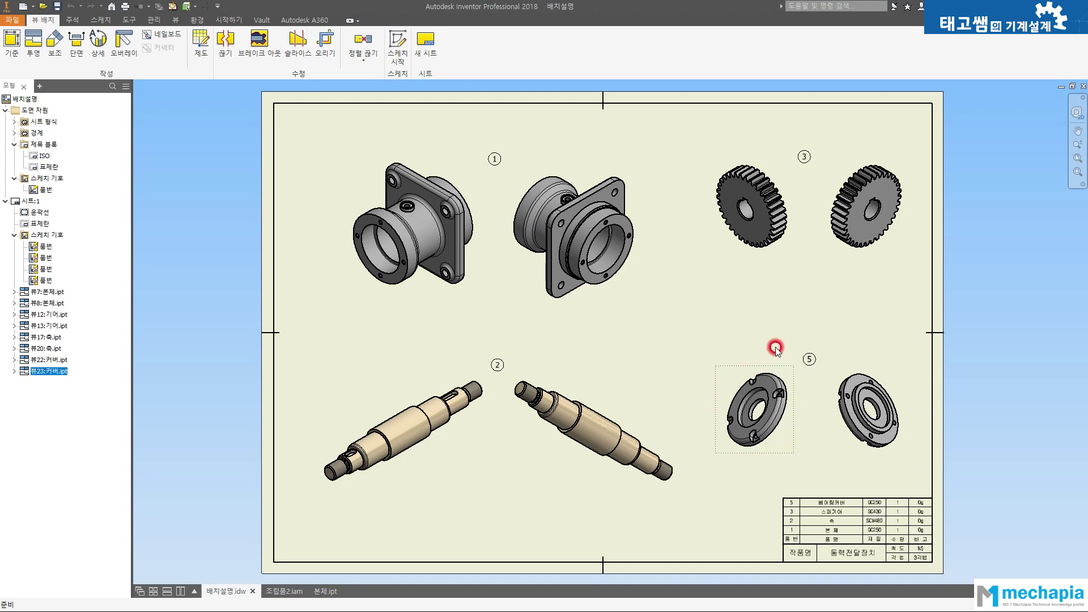
{"action": "left_click", "coordinate": [860, 369]}
{"action": "left_click_drag", "start_coordinate": [861, 368], "coordinate": [860, 249]}
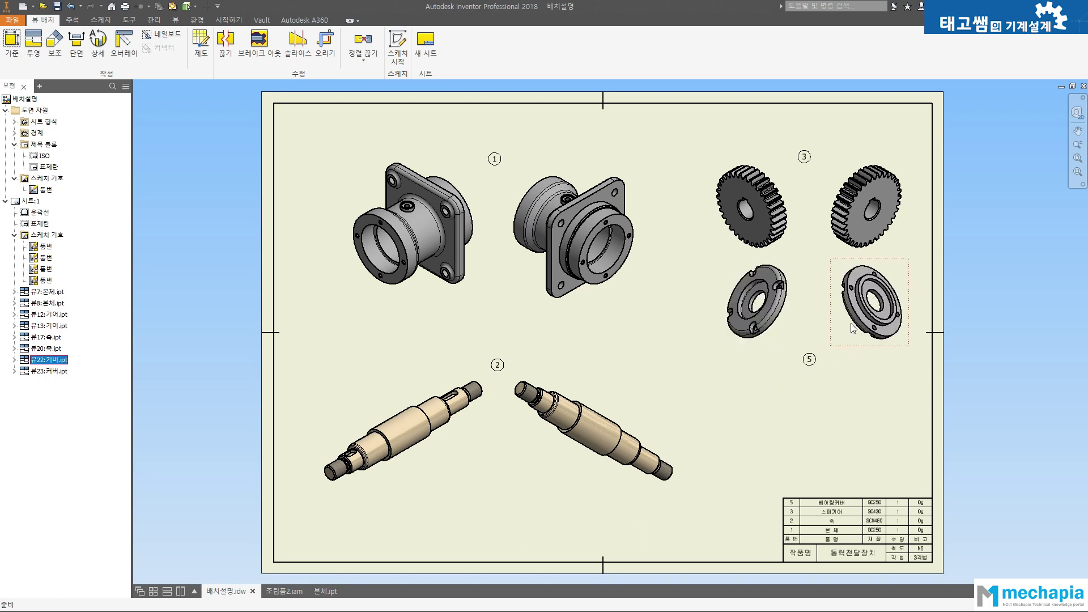
{"action": "left_click", "coordinate": [880, 276]}
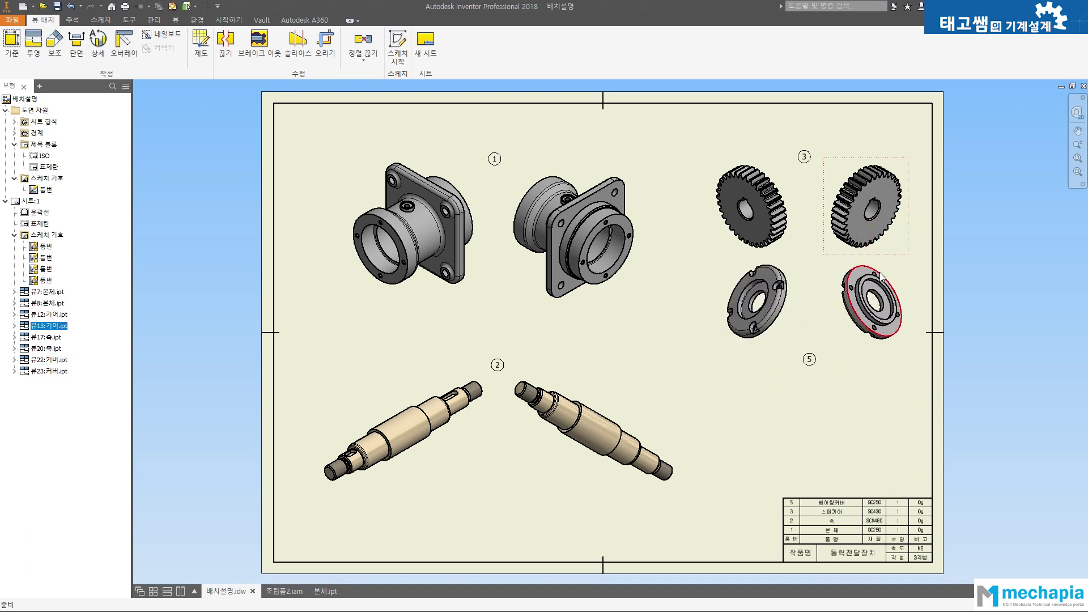
{"action": "left_click", "coordinate": [789, 268]}
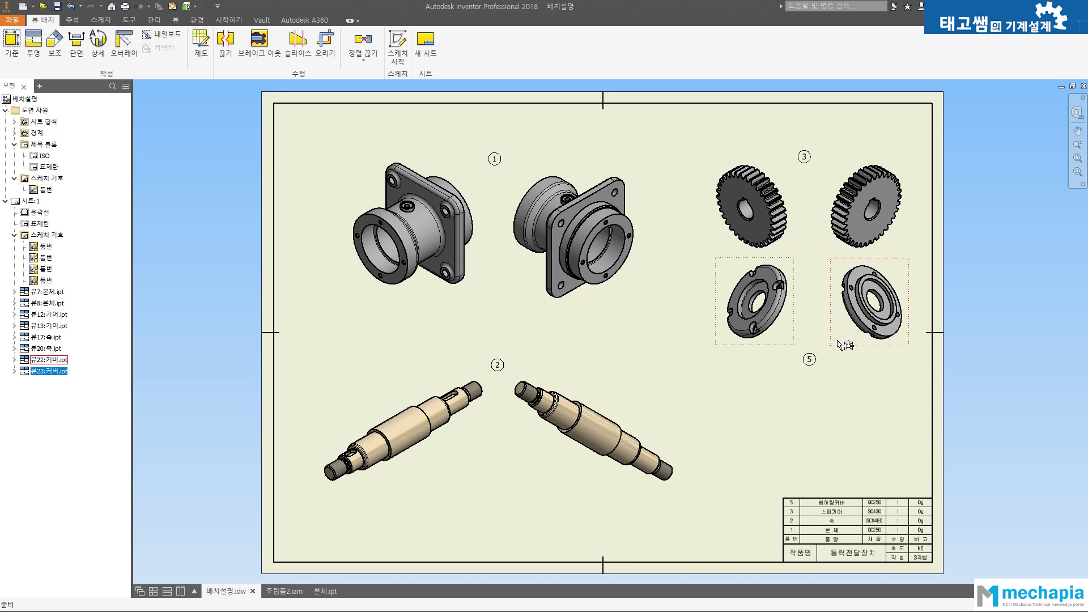
{"action": "left_click_drag", "start_coordinate": [839, 344], "coordinate": [838, 453]}
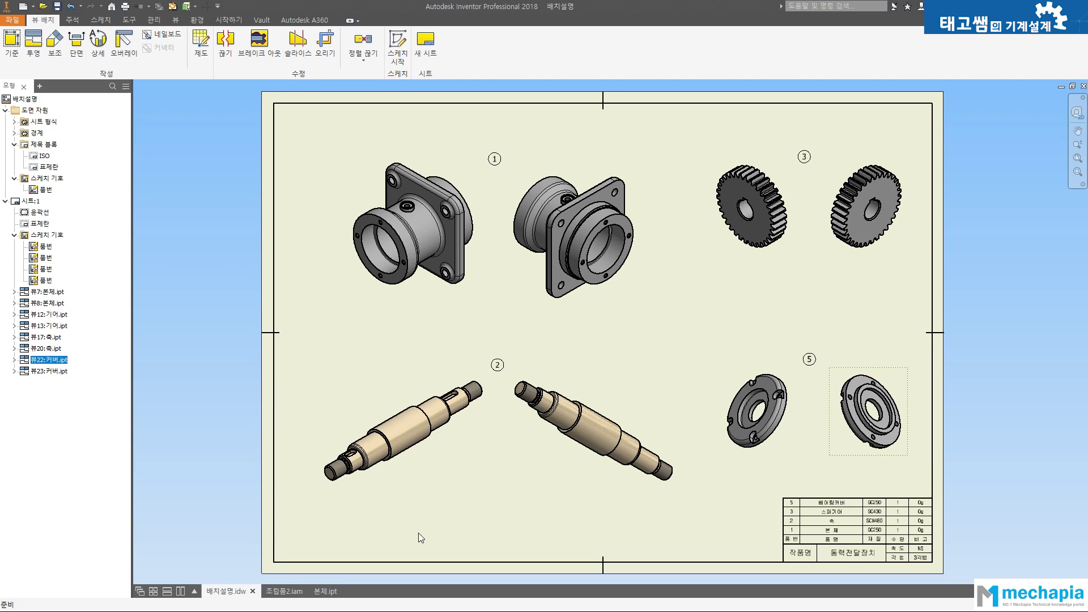
Switch to the housing part 본체.ipt and examine its cylindrical end, grease hole and flange bosses from the opposite side
{"action": "left_click", "coordinate": [326, 591]}
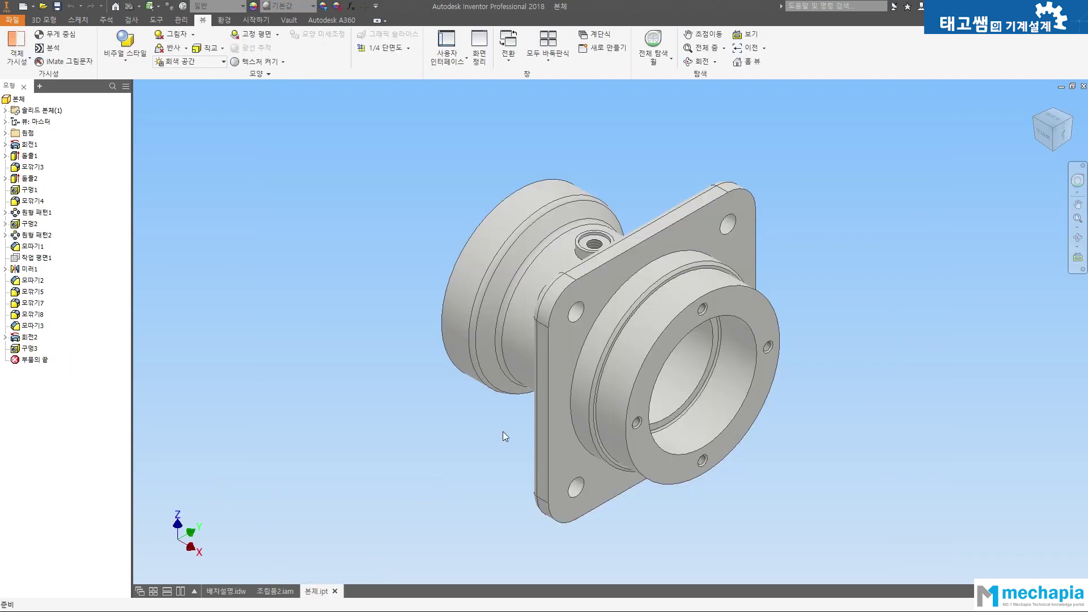
{"action": "key", "text": "F2"}
{"action": "left_click_drag", "start_coordinate": [805, 344], "coordinate": [804, 301]}
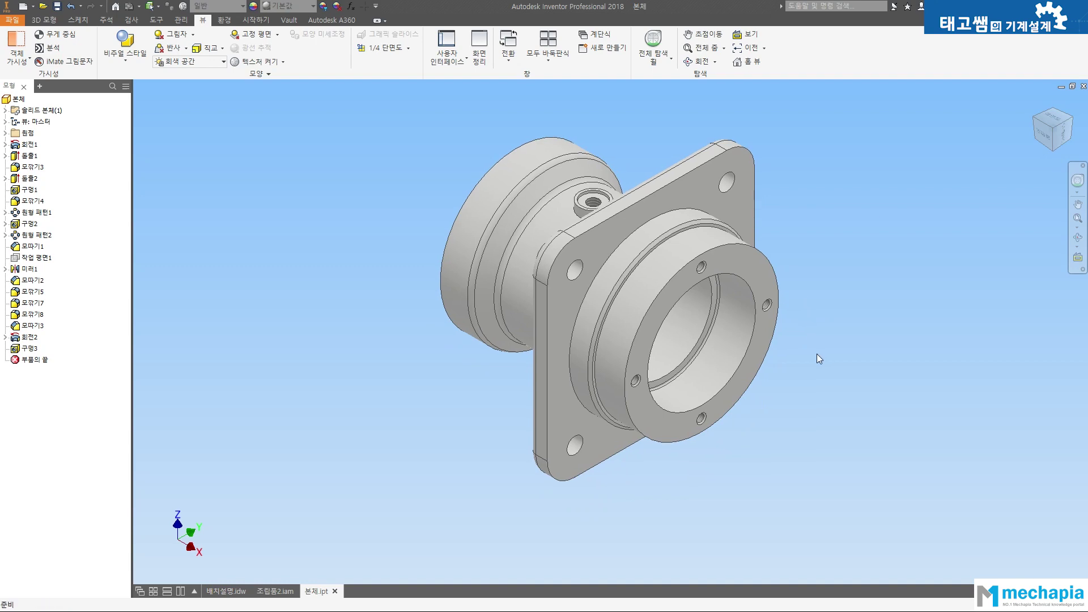
{"action": "key", "text": "F4"}
{"action": "left_click_drag", "start_coordinate": [816, 353], "coordinate": [813, 282]}
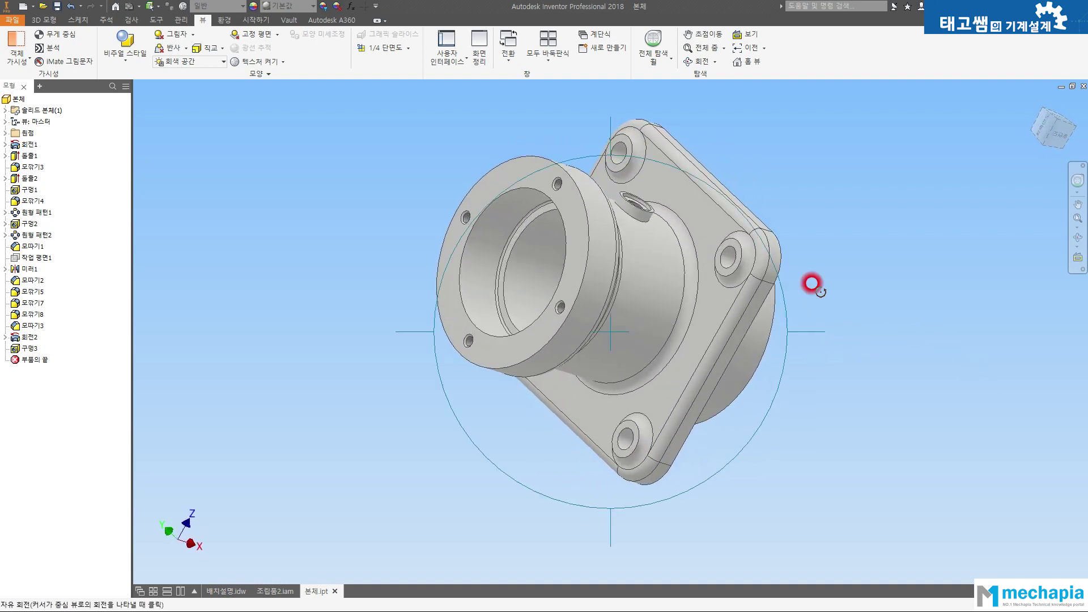
{"action": "left_click_drag", "start_coordinate": [517, 145], "coordinate": [425, 253]}
{"action": "left_click_drag", "start_coordinate": [609, 278], "coordinate": [711, 316]}
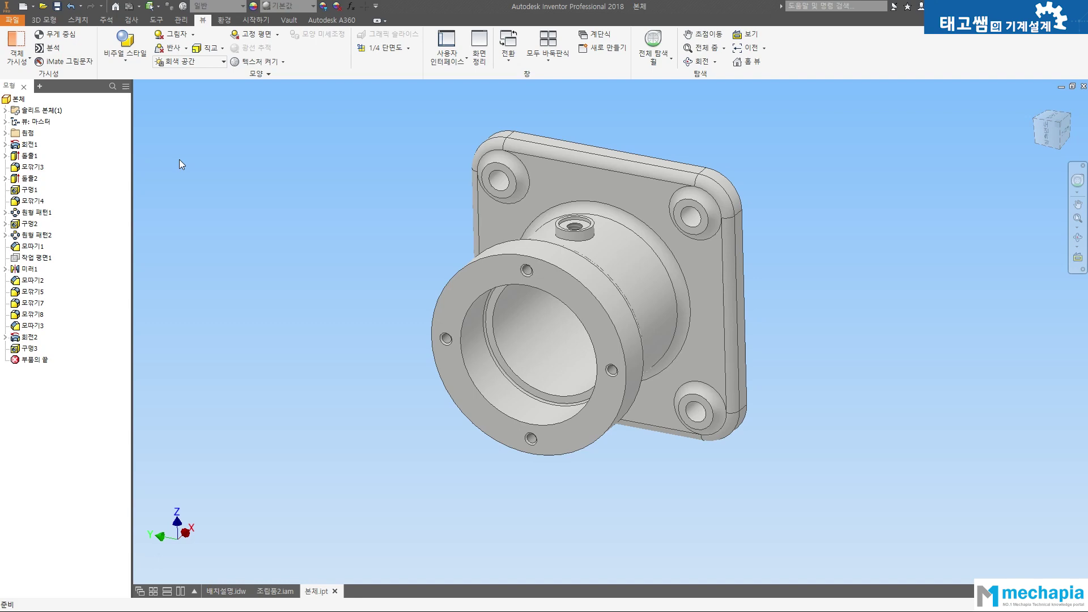
Create a new drawing from the Standard.idw template and delete its ISO title block and default border
{"action": "left_click", "coordinate": [23, 6]}
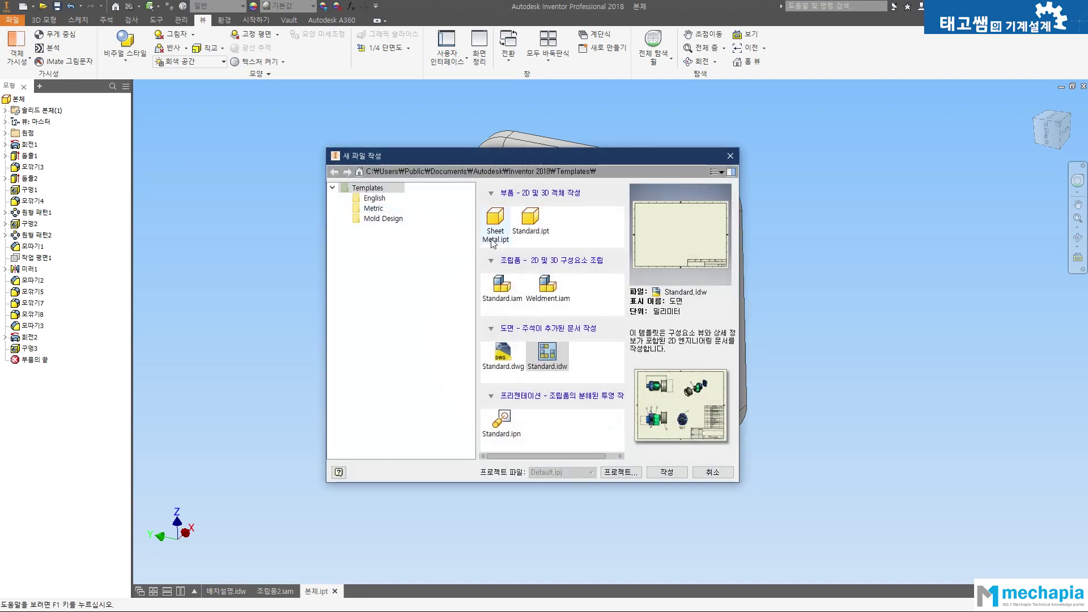
{"action": "left_click", "coordinate": [667, 470]}
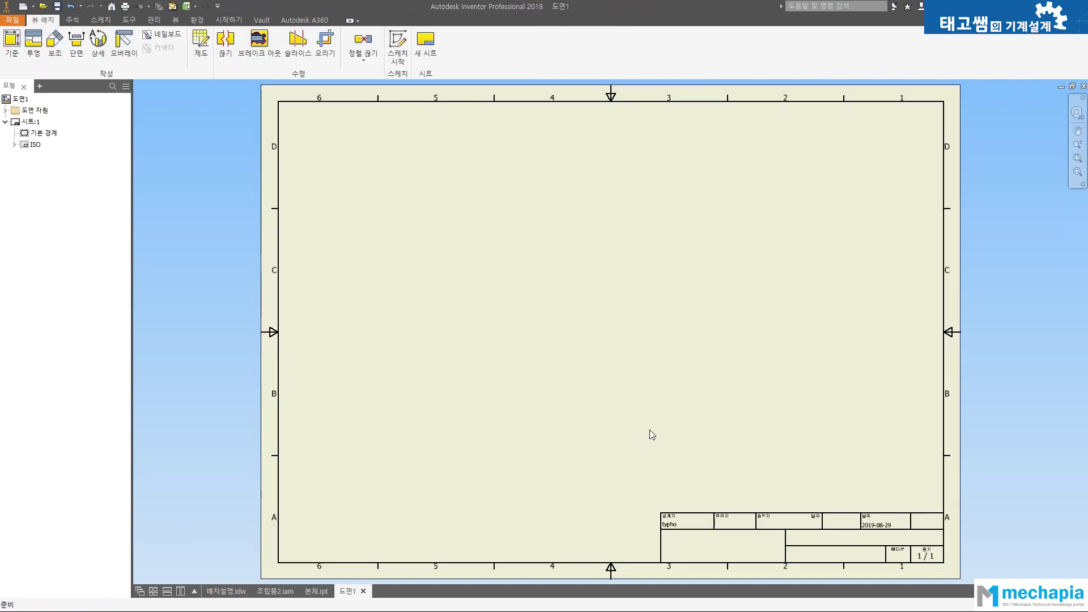
{"action": "right_click", "coordinate": [32, 144]}
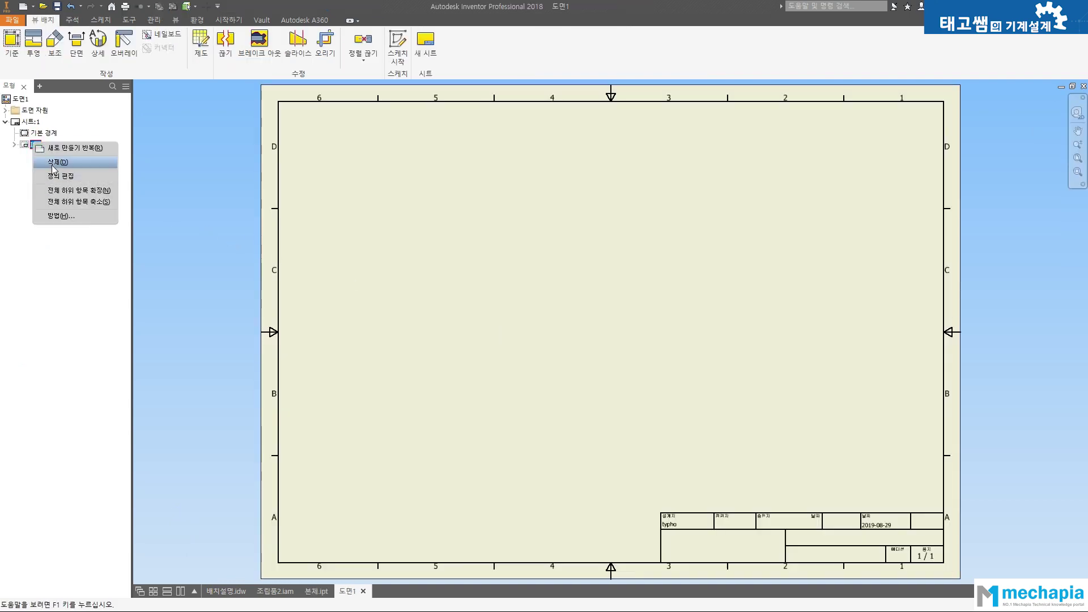
{"action": "left_click", "coordinate": [53, 162]}
{"action": "right_click", "coordinate": [41, 132]}
{"action": "left_click", "coordinate": [54, 153]}
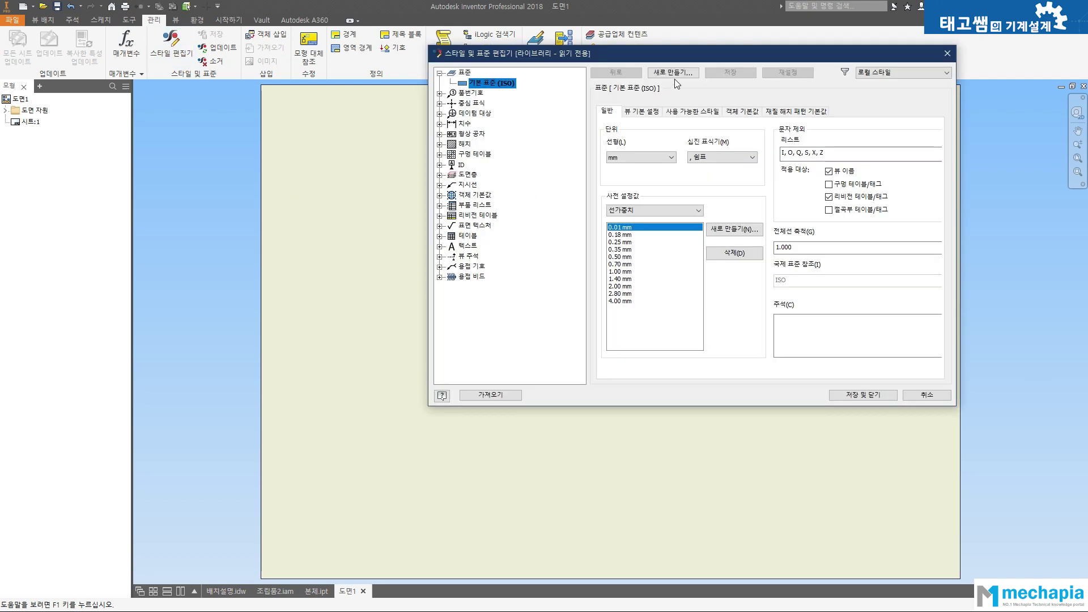
Set the default ISO standard's projection type to third angle and save the style
{"action": "left_click", "coordinate": [642, 111]}
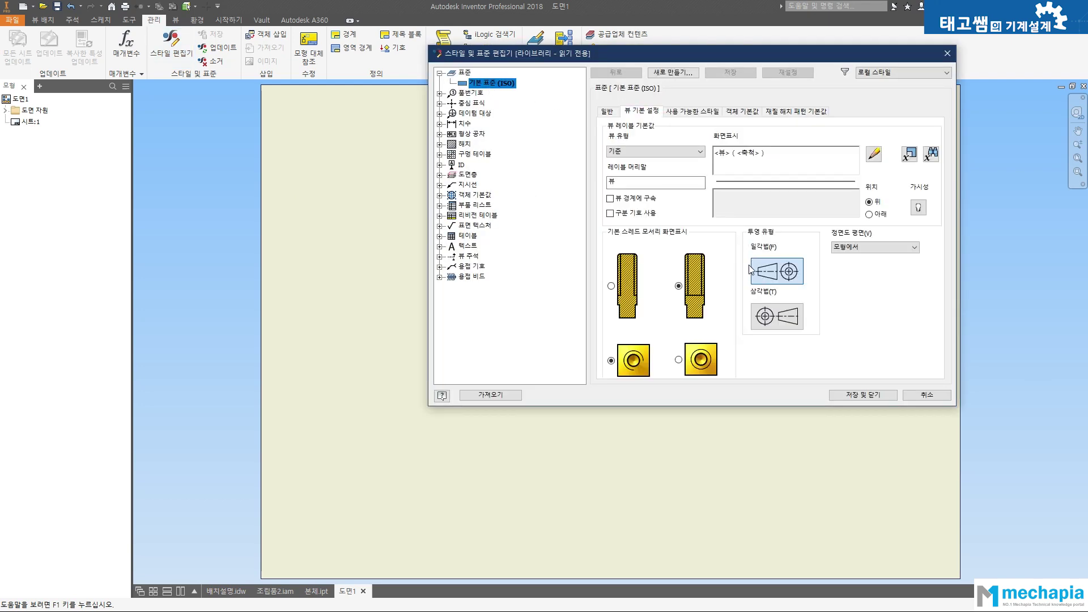
{"action": "left_click", "coordinate": [862, 395]}
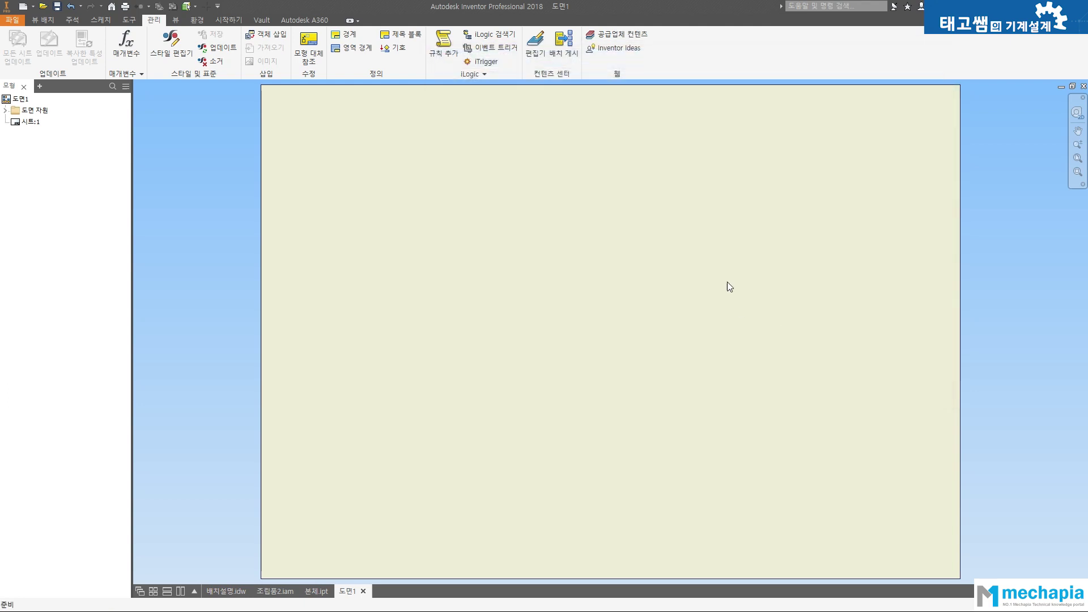
Place an unshaded 1:1 base view of 본체.ipt in the sheet's upper-left area, facing the flange side with the bosses
{"action": "left_click", "coordinate": [42, 20]}
{"action": "left_click", "coordinate": [12, 44]}
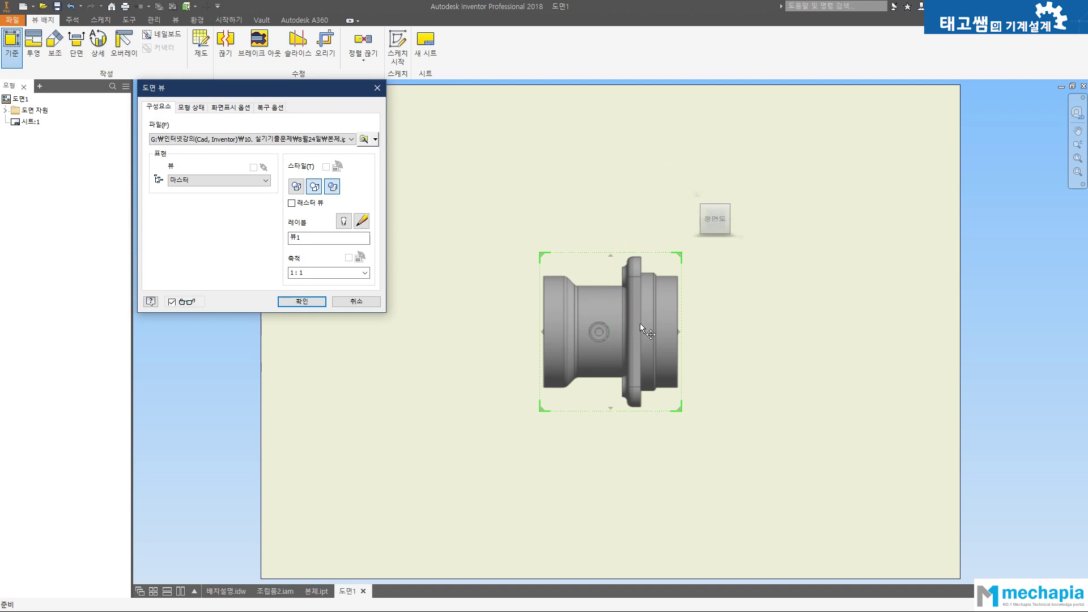
{"action": "left_click", "coordinate": [736, 219]}
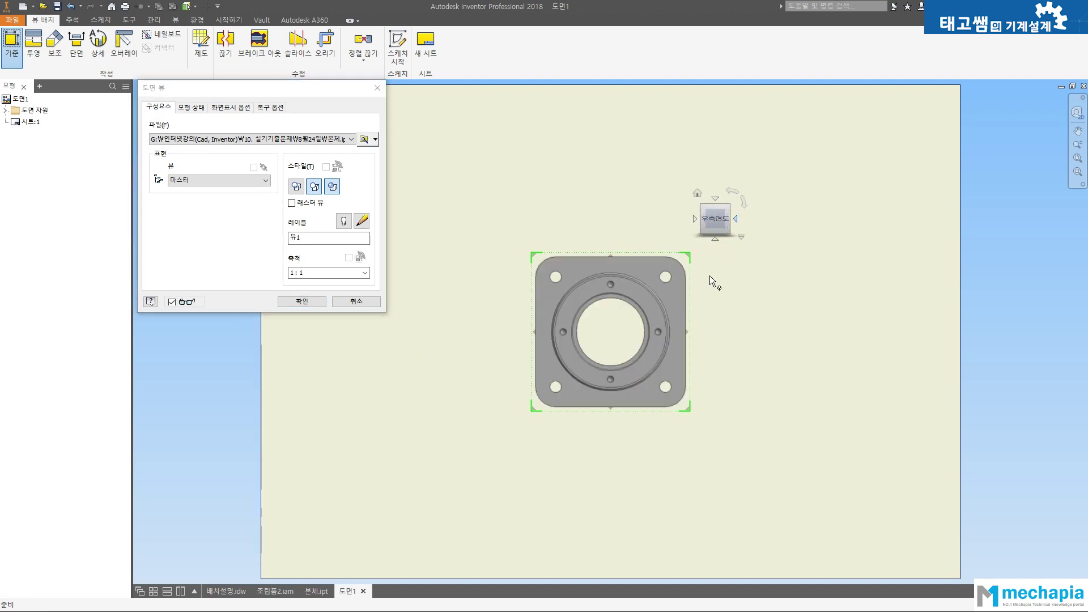
{"action": "left_click", "coordinate": [704, 216]}
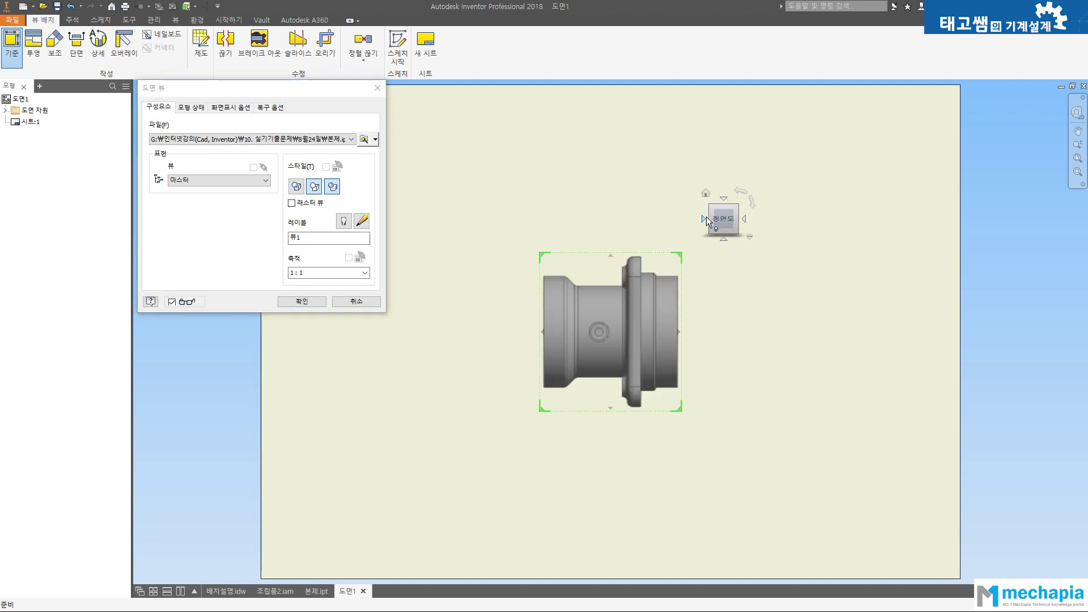
{"action": "left_click", "coordinate": [724, 238]}
{"action": "left_click", "coordinate": [703, 219]}
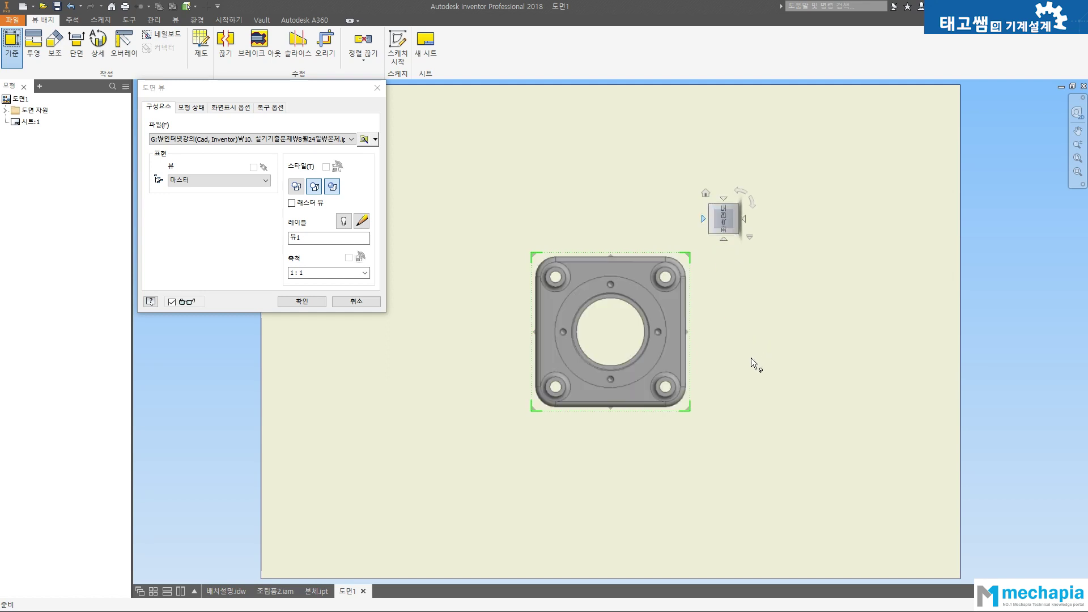
{"action": "mouse_move", "coordinate": [611, 255]}
{"action": "left_mouse_down"}
{"action": "mouse_move", "coordinate": [566, 243]}
{"action": "mouse_move", "coordinate": [505, 179]}
{"action": "mouse_move", "coordinate": [529, 183]}
{"action": "left_mouse_up"}
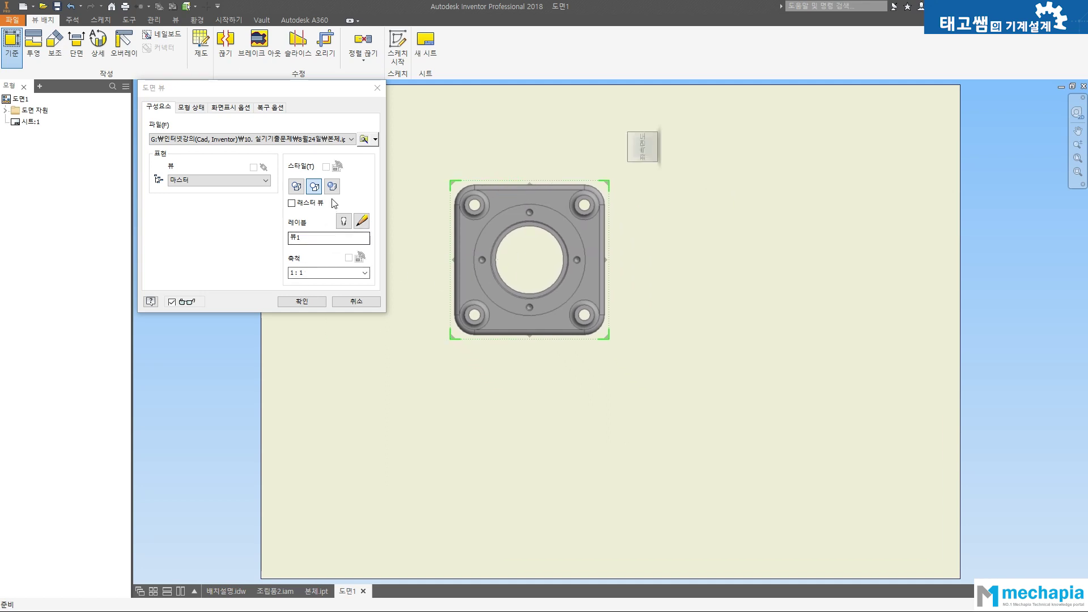
{"action": "left_click", "coordinate": [301, 301]}
Crop the housing's flange view along its vertical centreline, keeping only the left half
{"action": "left_click", "coordinate": [325, 45]}
{"action": "left_click", "coordinate": [499, 149]}
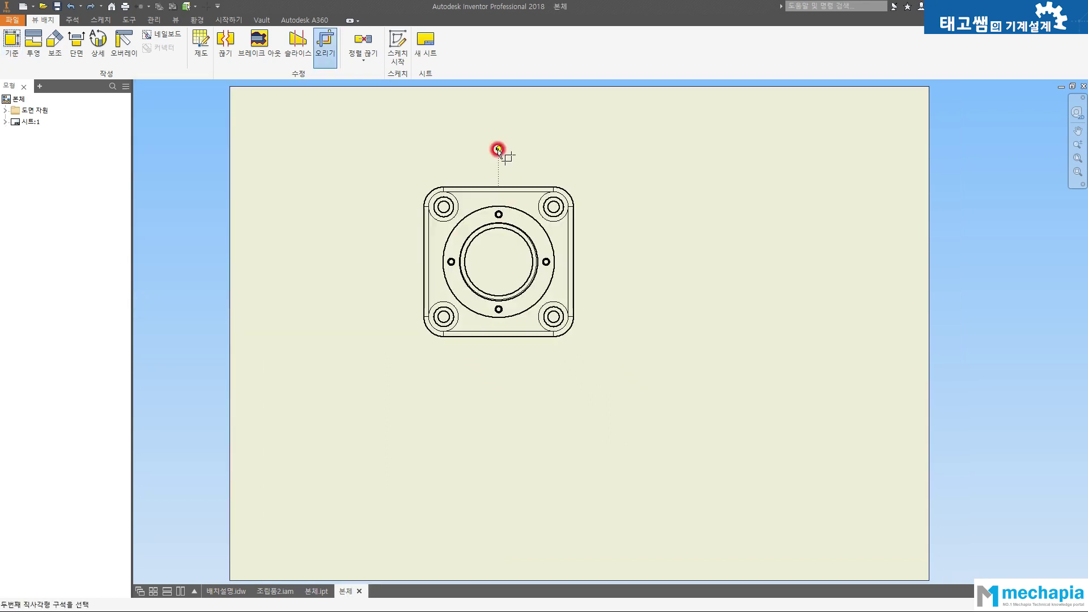
{"action": "left_click", "coordinate": [369, 374]}
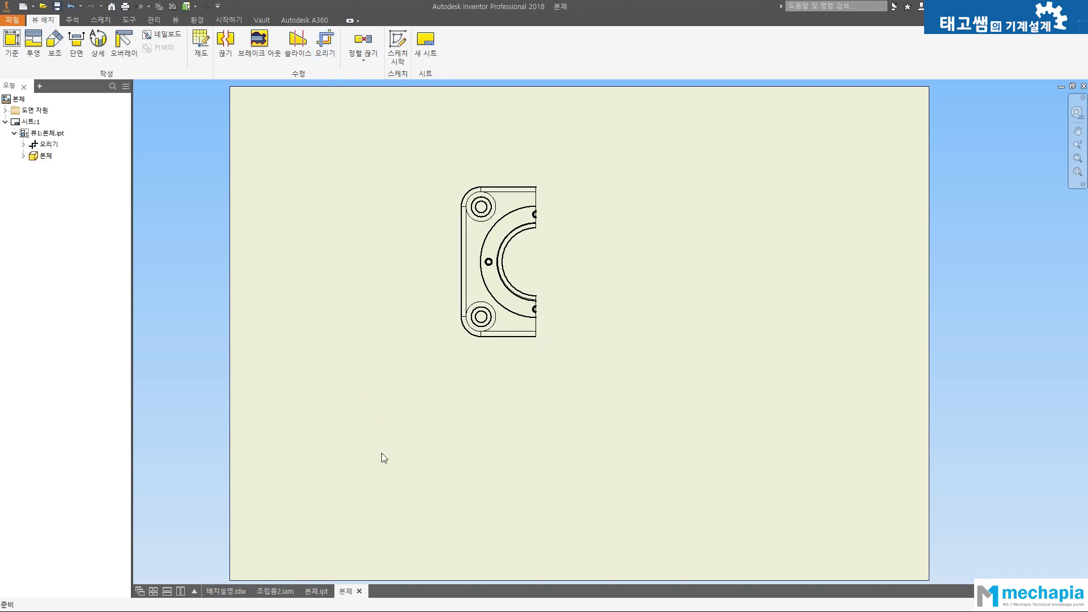
Create a section view with a line running down the flange centreline, bending at the bore centre through the lower-left hole, and place it to the right
{"action": "left_click", "coordinate": [79, 44]}
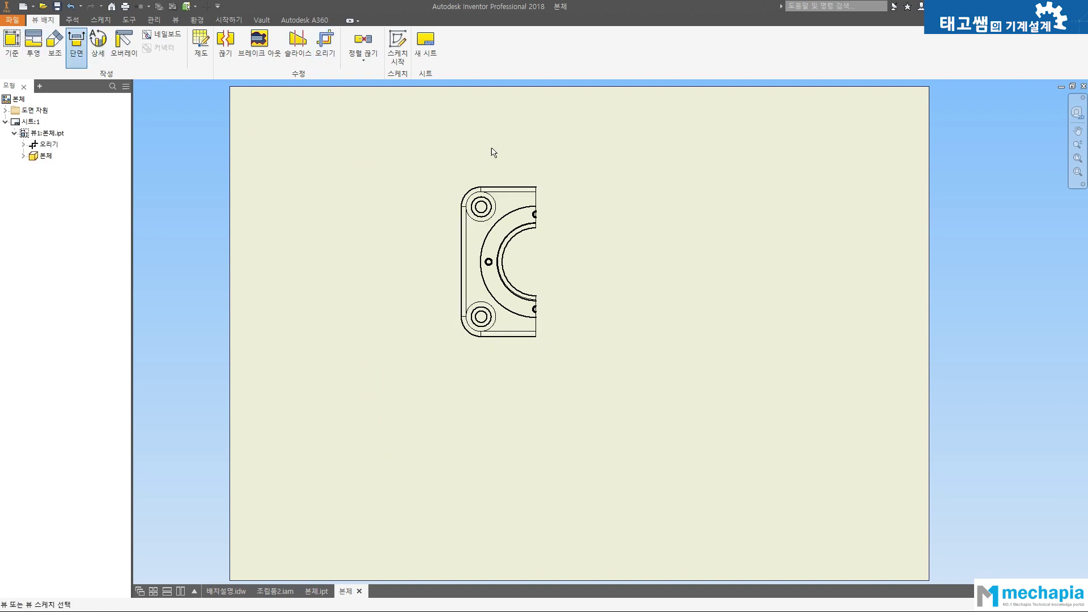
{"action": "left_click", "coordinate": [536, 187]}
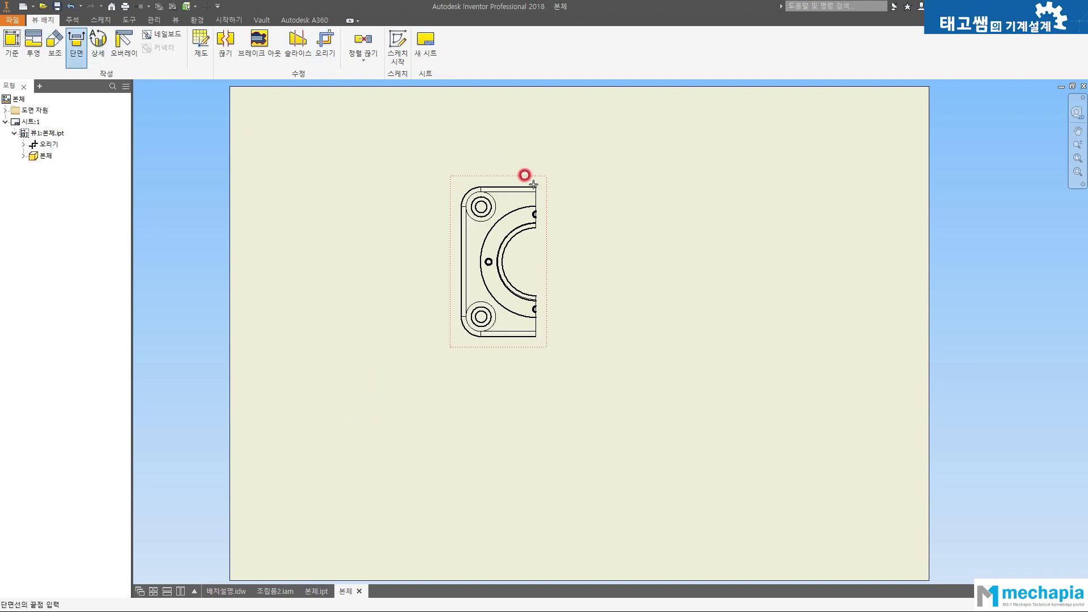
{"action": "left_click", "coordinate": [536, 152]}
{"action": "left_click", "coordinate": [536, 261]}
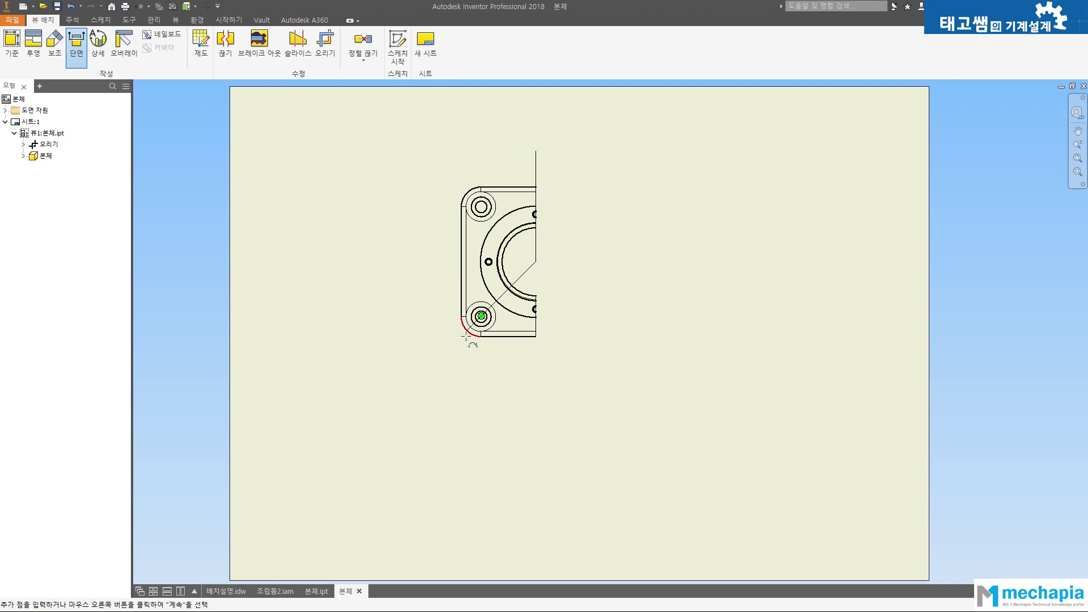
{"action": "left_click", "coordinate": [446, 354]}
{"action": "right_click", "coordinate": [575, 362]}
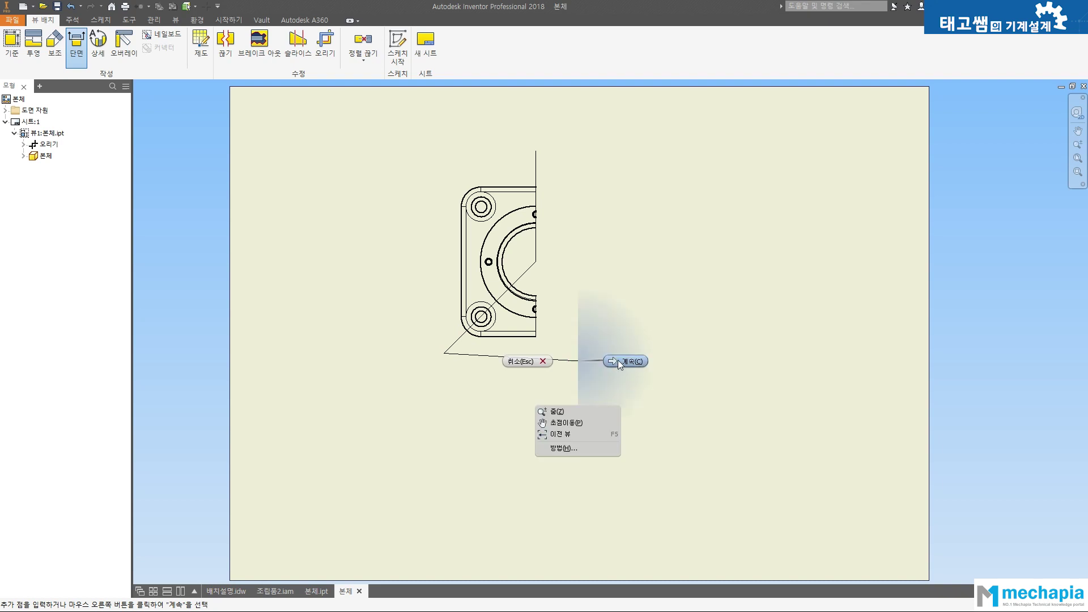
{"action": "left_click", "coordinate": [544, 412]}
{"action": "left_click", "coordinate": [699, 273]}
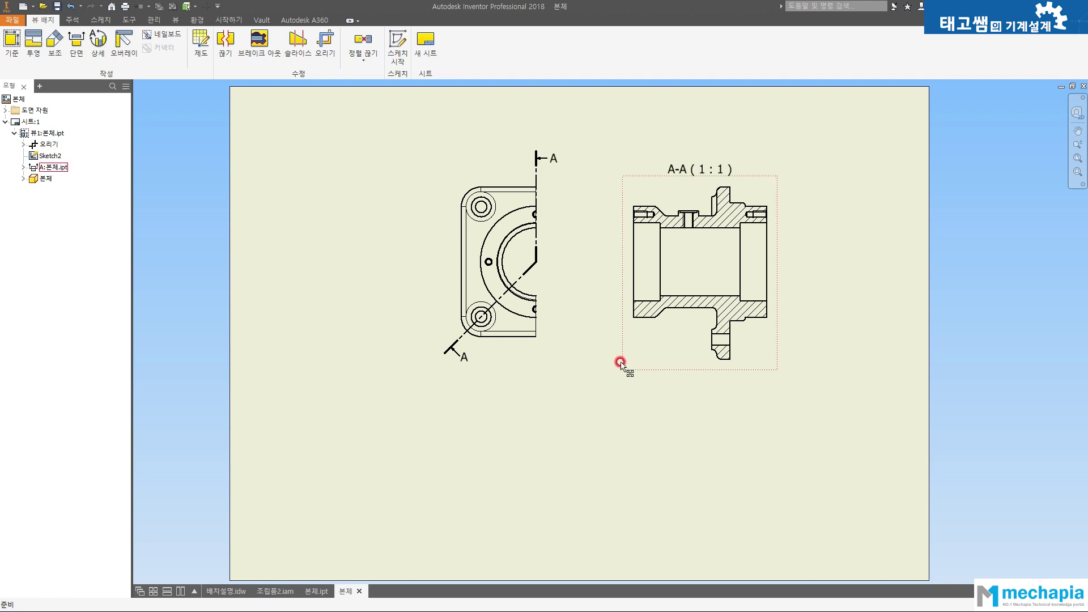
Shift the half flange view and section A-A toward the sheet's left side and place the section label beneath its view
{"action": "left_click_drag", "start_coordinate": [620, 363], "coordinate": [594, 366]}
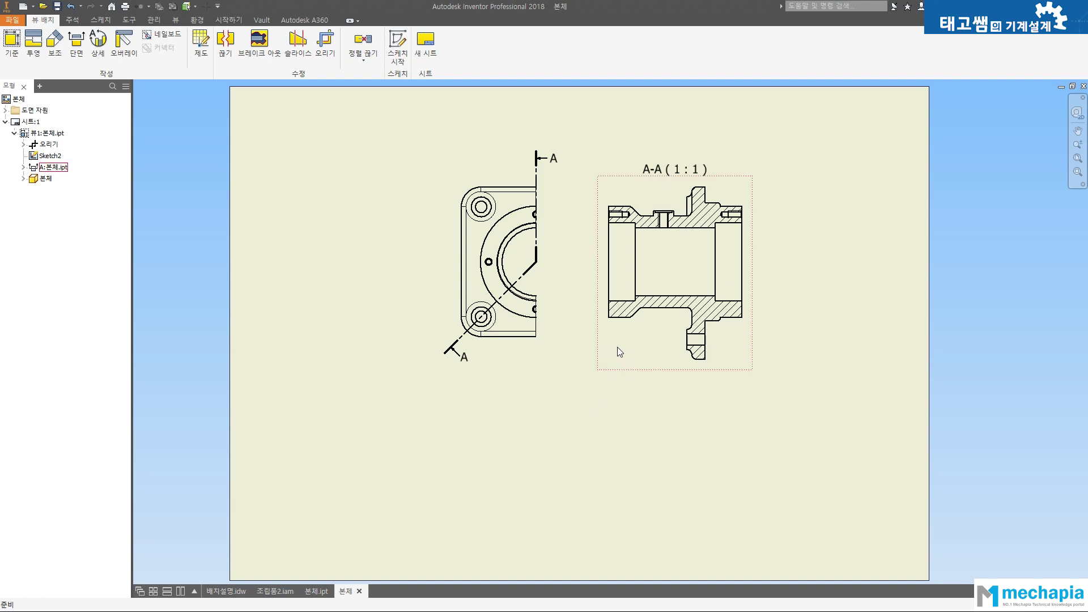
{"action": "left_click", "coordinate": [516, 347]}
{"action": "left_click_drag", "start_coordinate": [516, 347], "coordinate": [431, 349]}
{"action": "left_click_drag", "start_coordinate": [607, 364], "coordinate": [536, 337]}
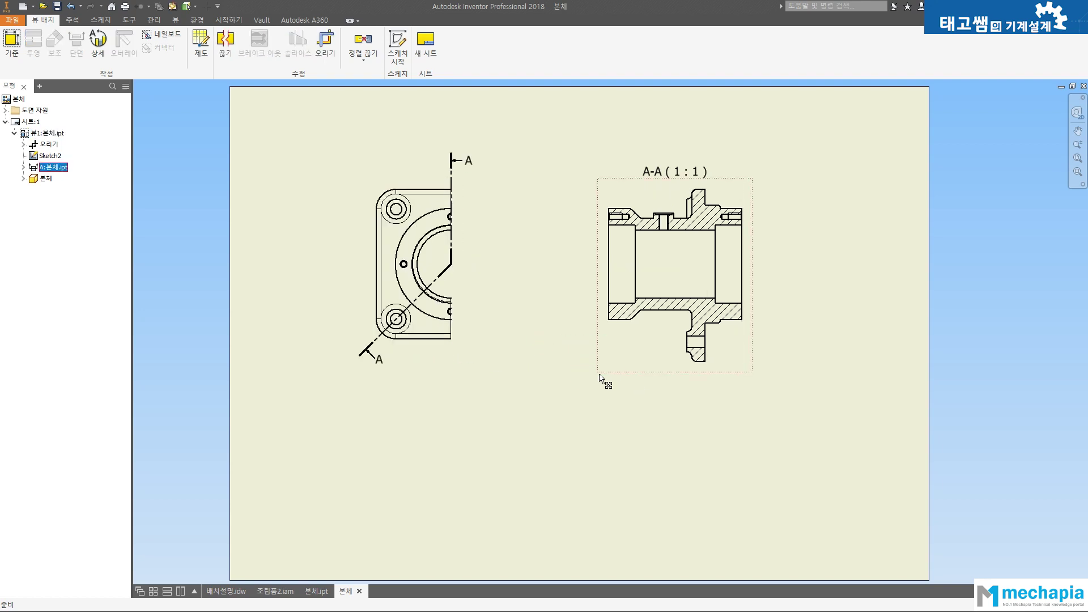
{"action": "left_click_drag", "start_coordinate": [599, 371], "coordinate": [524, 352]}
{"action": "left_click", "coordinate": [528, 402]}
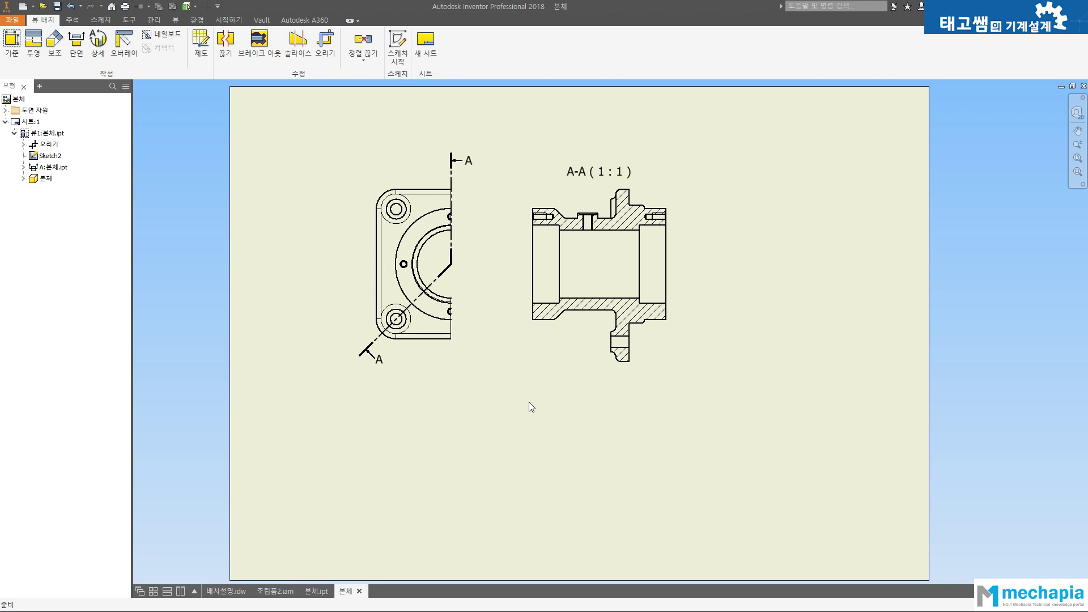
{"action": "scroll", "coordinate": [487, 236], "scroll_direction": "up", "scroll_amount": 2}
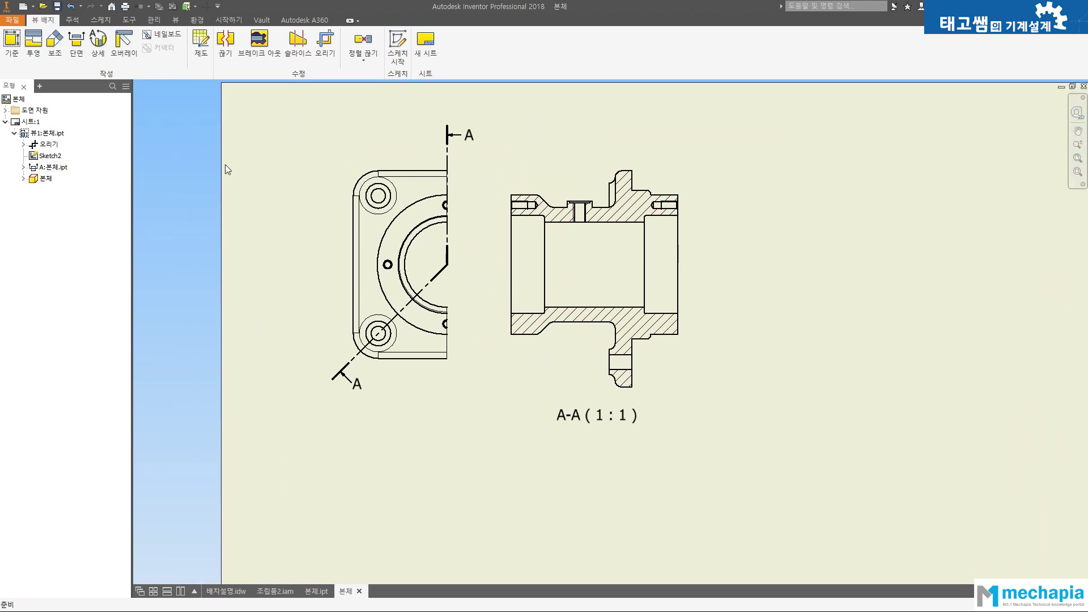
Place a 1:1 edge-on base view of 기어.ipt at the right of the sheet with a projected front view beside it
{"action": "left_click", "coordinate": [12, 19]}
{"action": "mouse_move", "coordinate": [42, 116]}
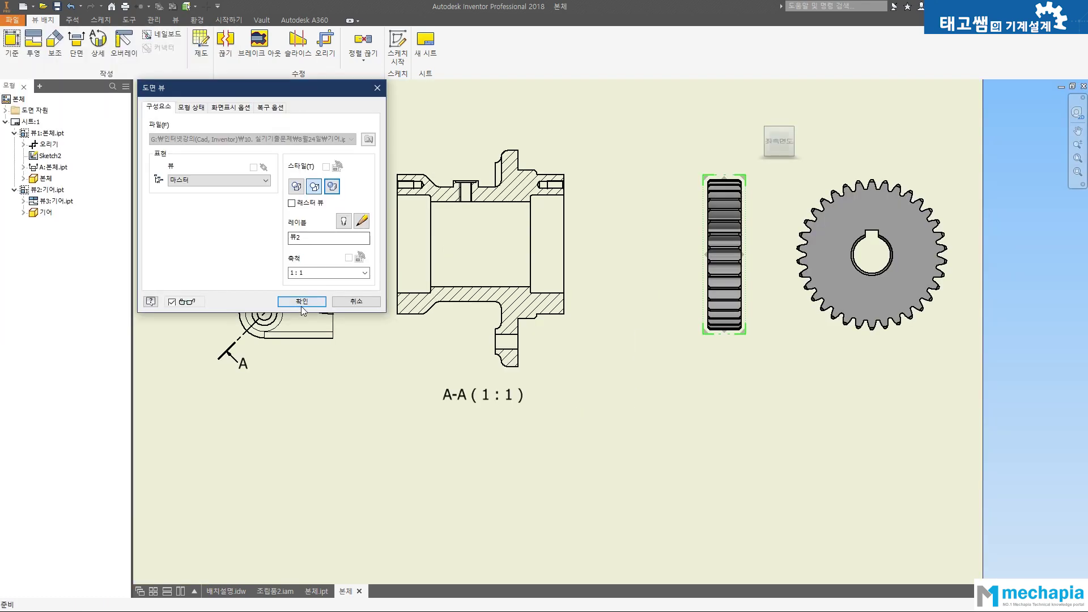
{"action": "left_click", "coordinate": [301, 306]}
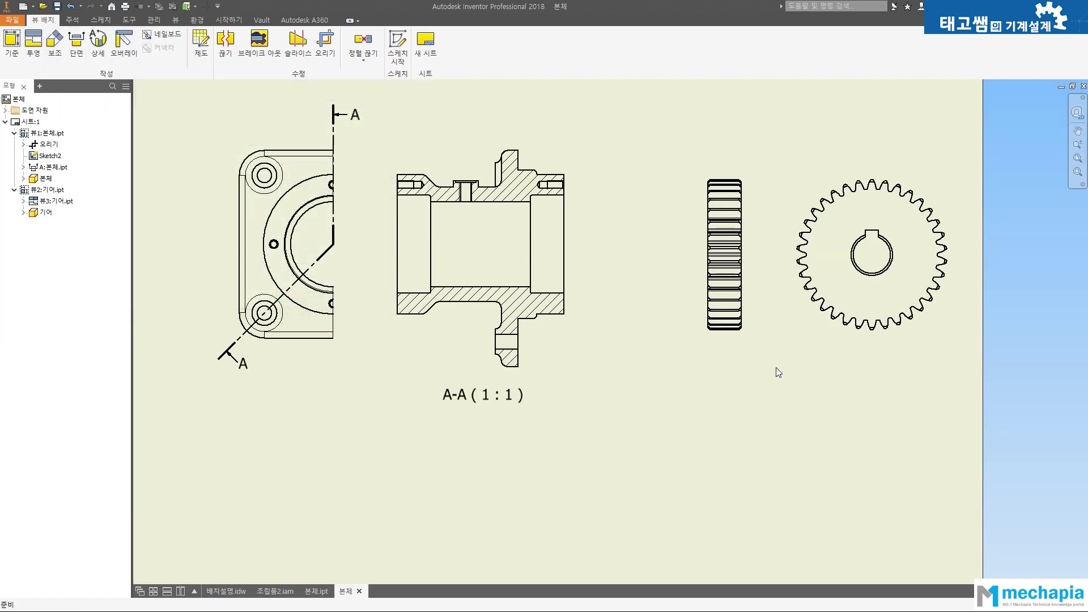
Sketch a rectangle enclosing the gear's whole edge-on view, attached to that view
{"action": "left_click", "coordinate": [702, 179]}
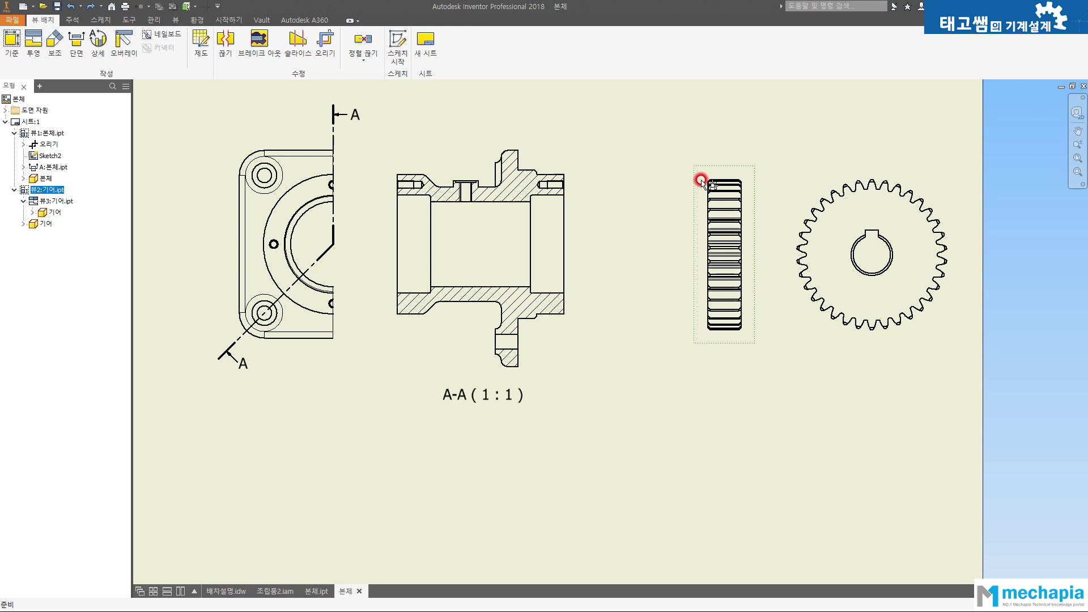
{"action": "left_click", "coordinate": [396, 48]}
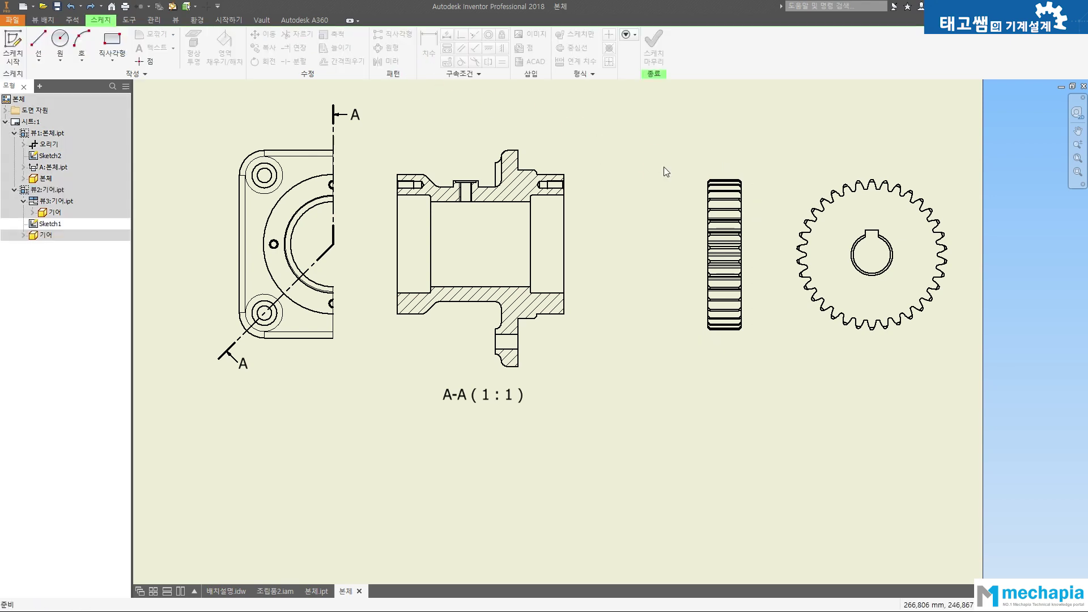
{"action": "left_click", "coordinate": [111, 41]}
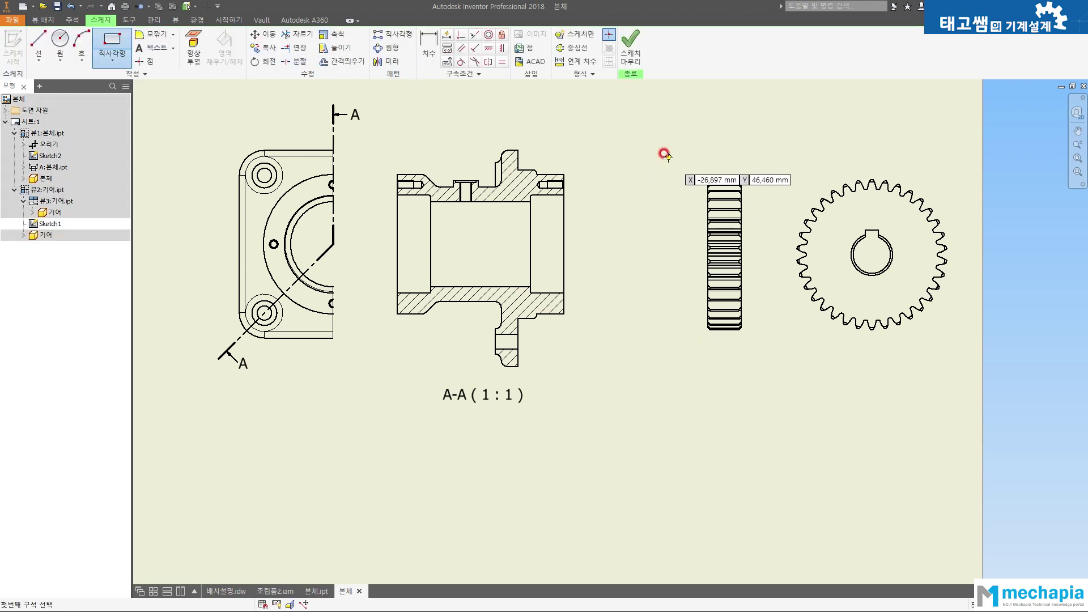
{"action": "left_click", "coordinate": [668, 158]}
{"action": "left_click", "coordinate": [774, 357]}
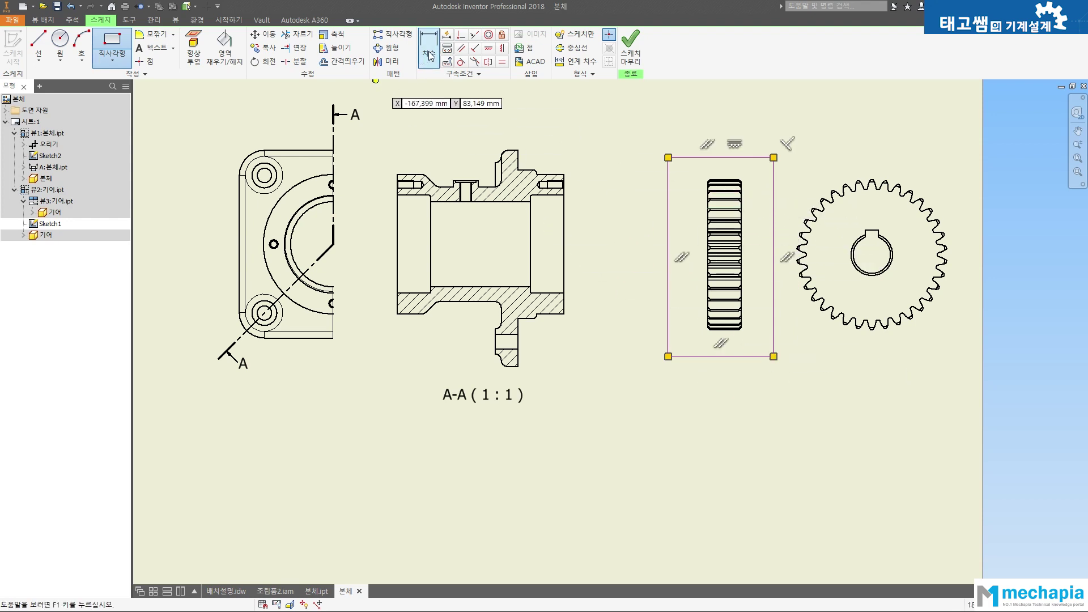
{"action": "left_click", "coordinate": [630, 45]}
Break out the gear's edge-on view within the rectangle, taking the depth from the keyway's top edge in the front view
{"action": "left_click", "coordinate": [259, 45]}
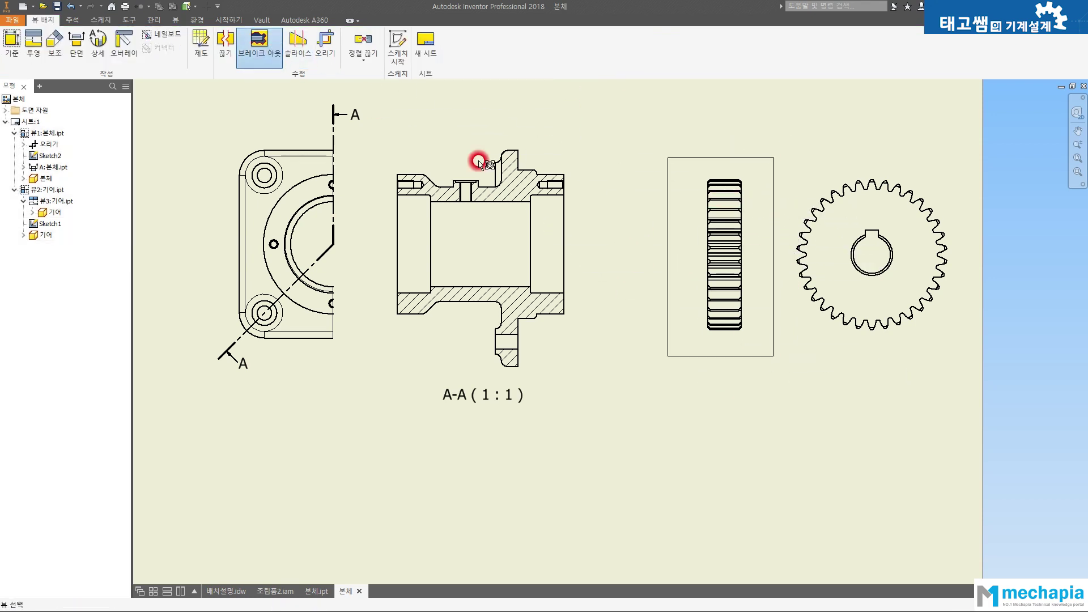
{"action": "left_click", "coordinate": [747, 187]}
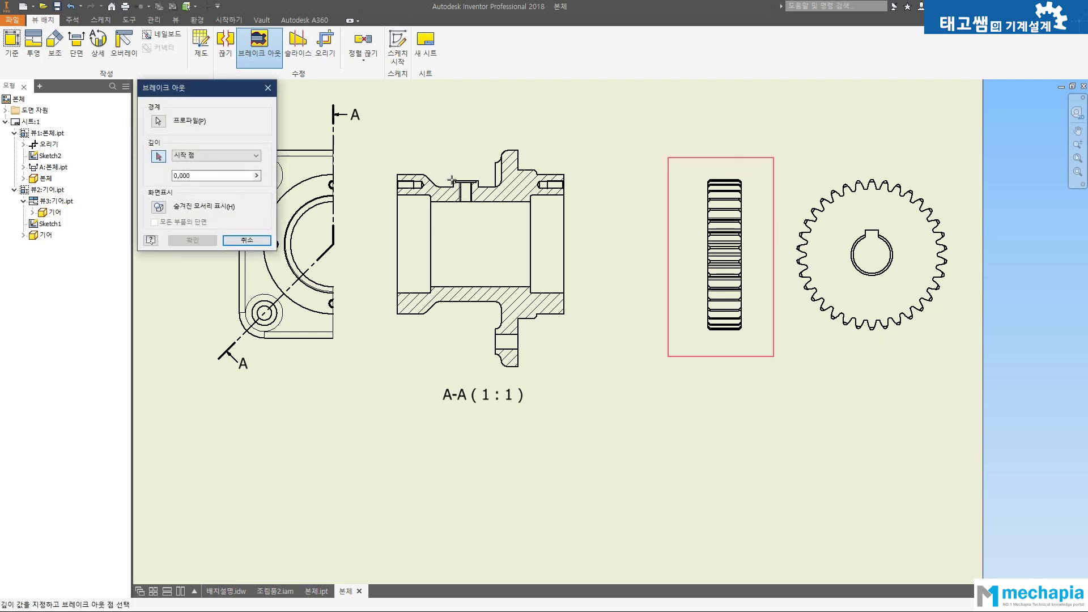
{"action": "left_click", "coordinate": [871, 230]}
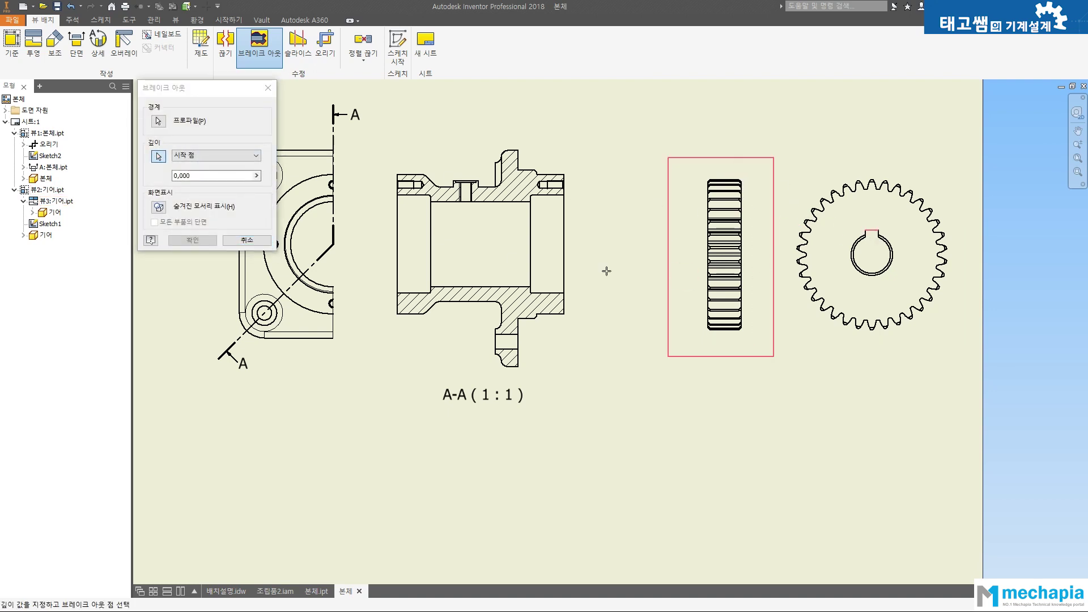
{"action": "left_click", "coordinate": [193, 240]}
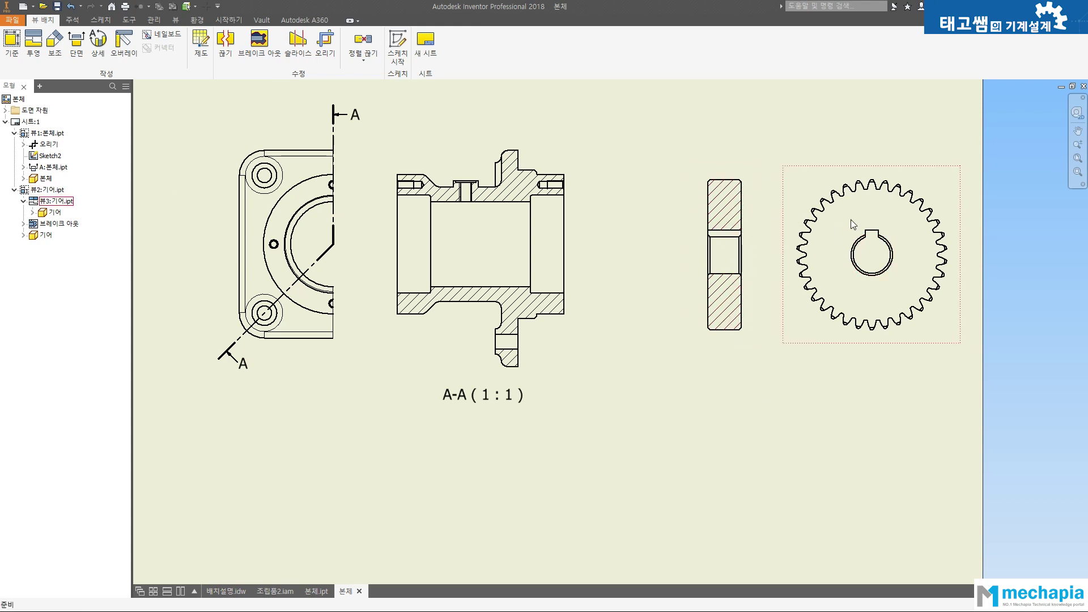
Crop the gear's front view to a rectangle around the bore and keyway
{"action": "left_click", "coordinate": [326, 45]}
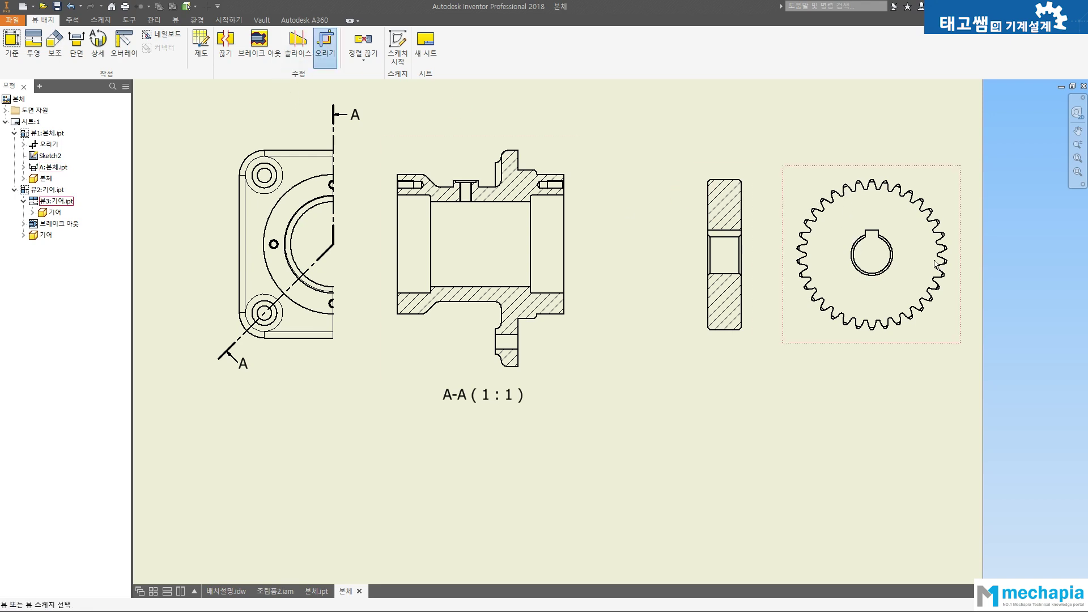
{"action": "left_click", "coordinate": [822, 214]}
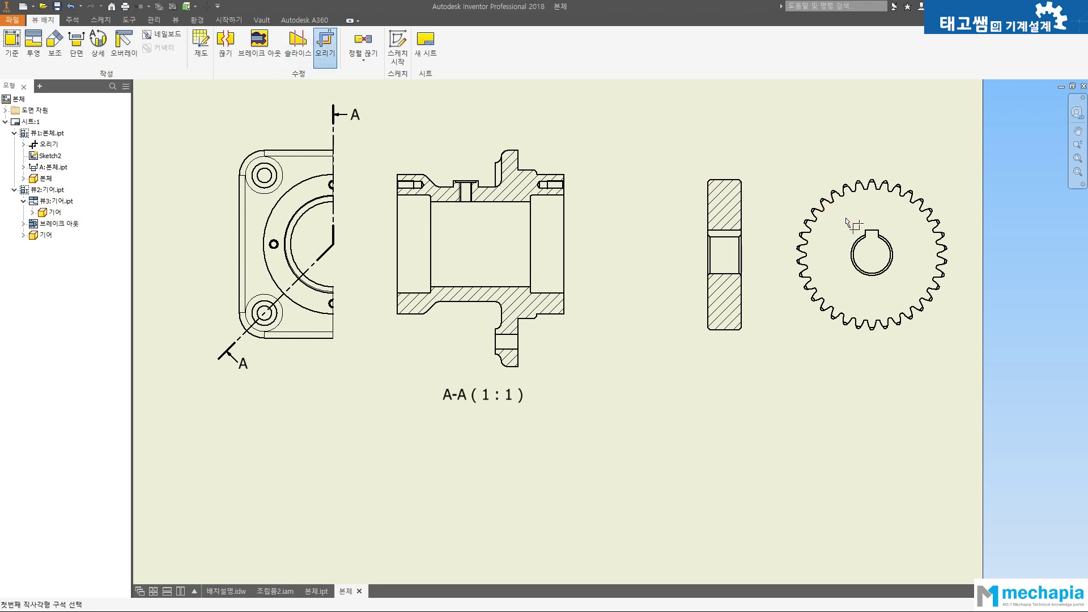
{"action": "left_click", "coordinate": [836, 216]}
{"action": "left_click", "coordinate": [906, 285]}
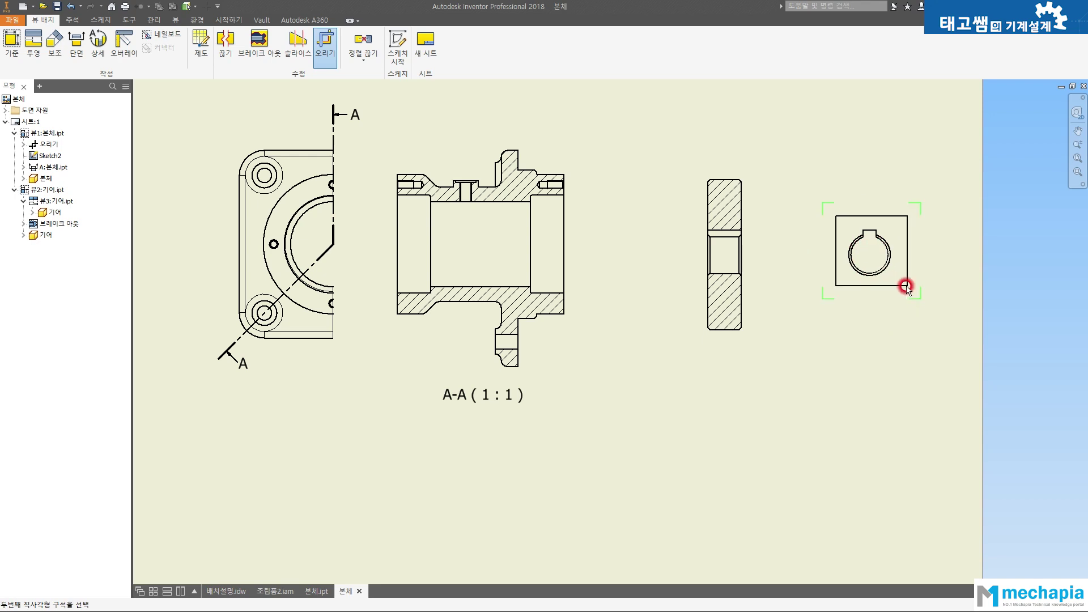
Move the gear's cropped front view closer to the edge-on view and hide the rectangular crop boundary lines
{"action": "right_click", "coordinate": [851, 327]}
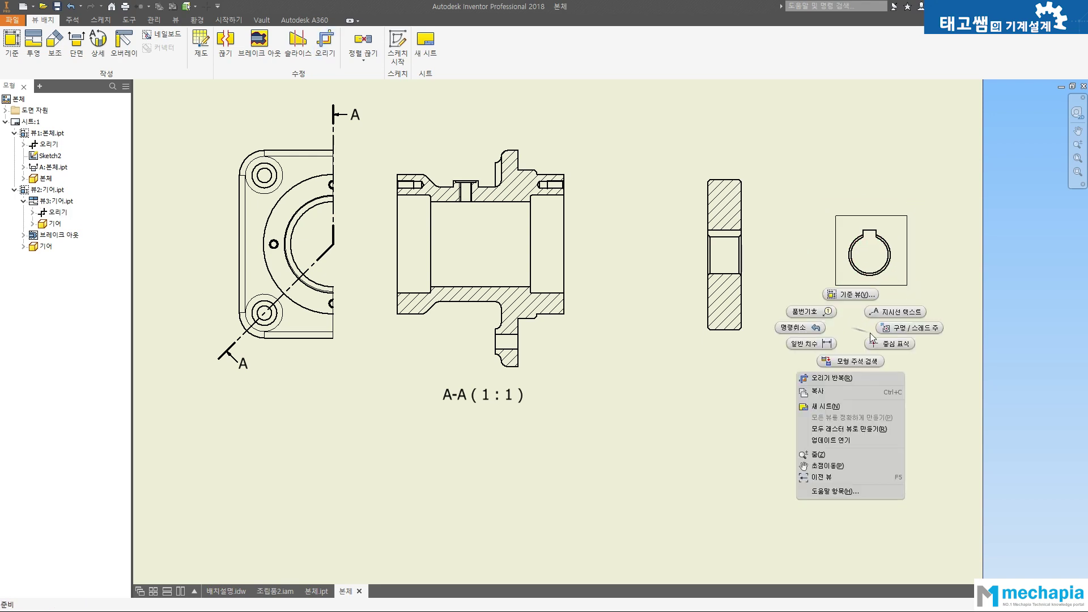
{"action": "key", "text": "Escape"}
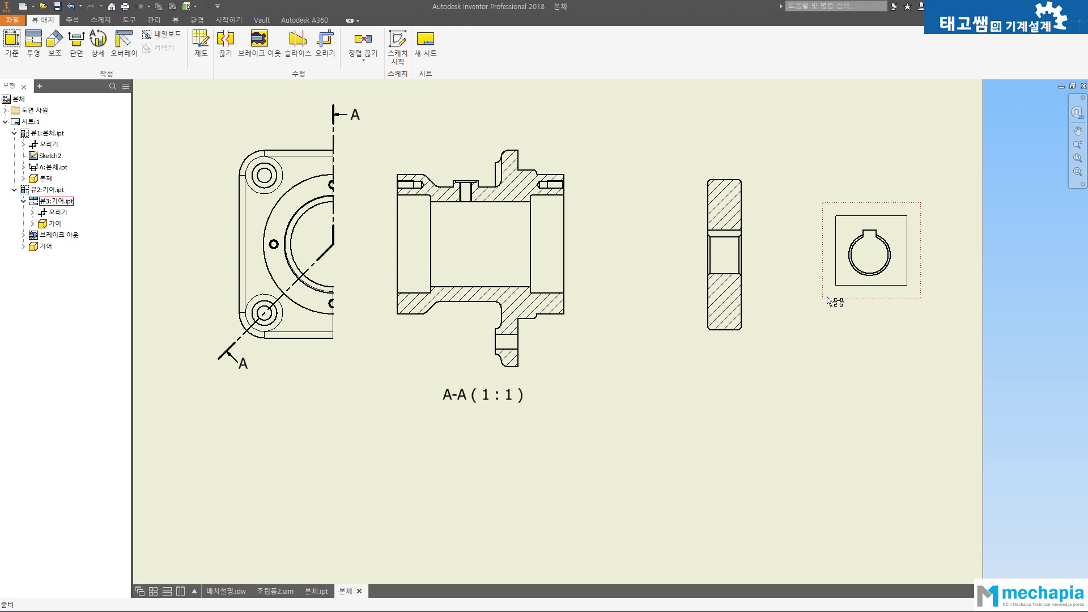
{"action": "left_click_drag", "start_coordinate": [827, 300], "coordinate": [784, 294]}
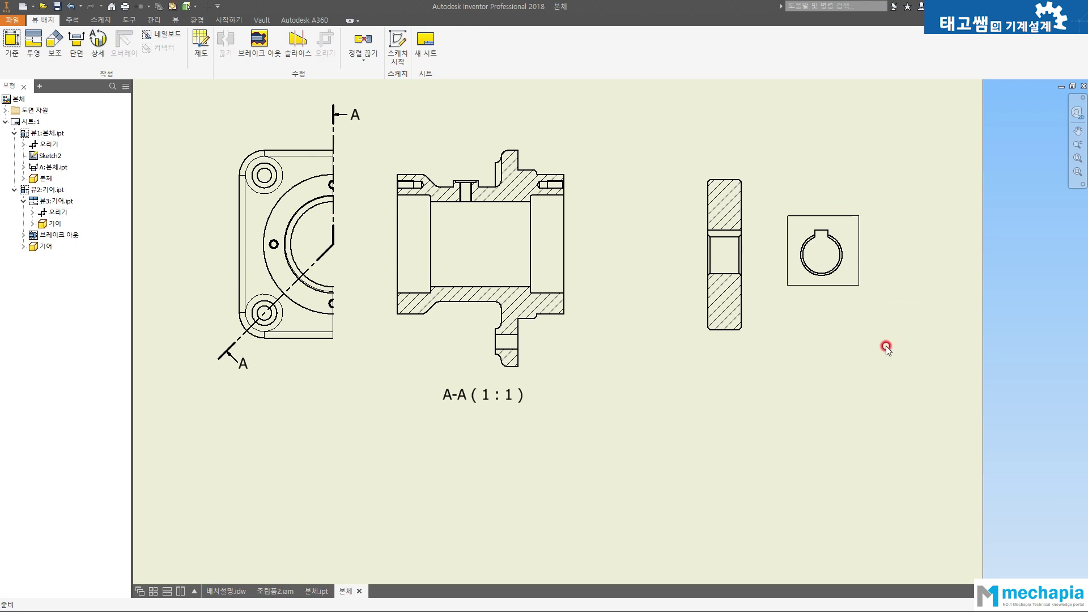
{"action": "left_click_drag", "start_coordinate": [864, 290], "coordinate": [854, 220]}
{"action": "right_click", "coordinate": [853, 220]}
{"action": "key", "text": "Escape"}
{"action": "right_click", "coordinate": [793, 261]}
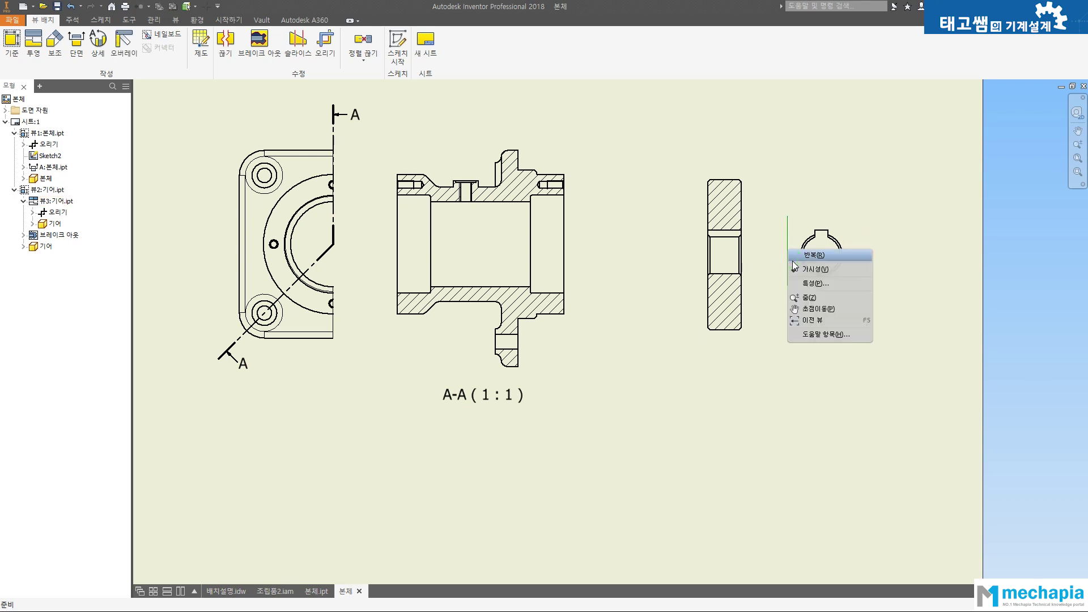
{"action": "key", "text": "Escape"}
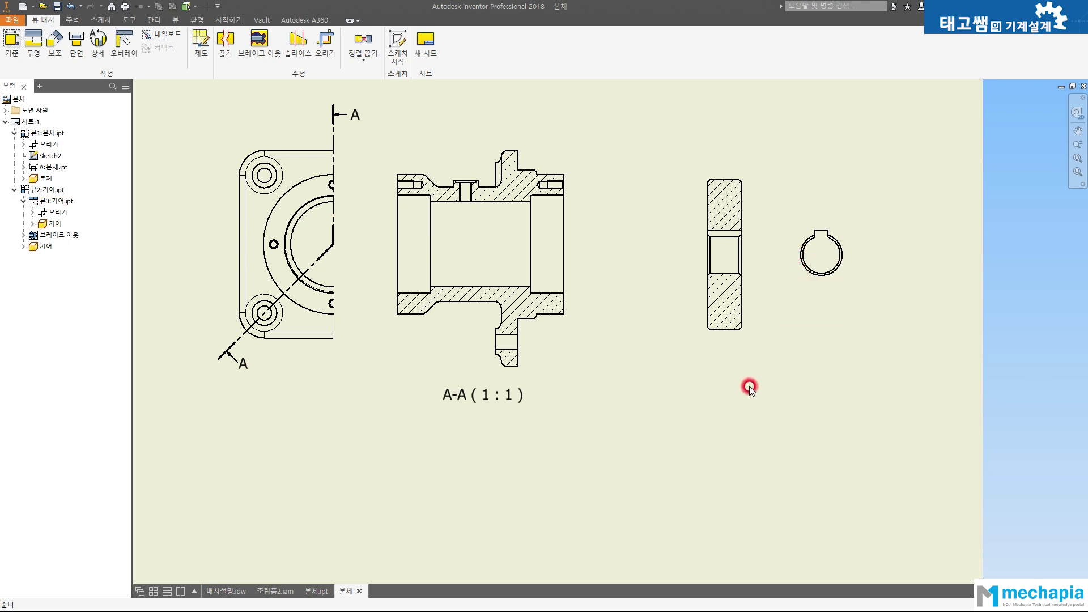
Hide the outer chamfer outline around the gear's bore and keyway, and move that partial view nearer the edge-on view
{"action": "right_click", "coordinate": [816, 275]}
{"action": "key", "text": "Escape"}
{"action": "left_click_drag", "start_coordinate": [809, 300], "coordinate": [787, 299]}
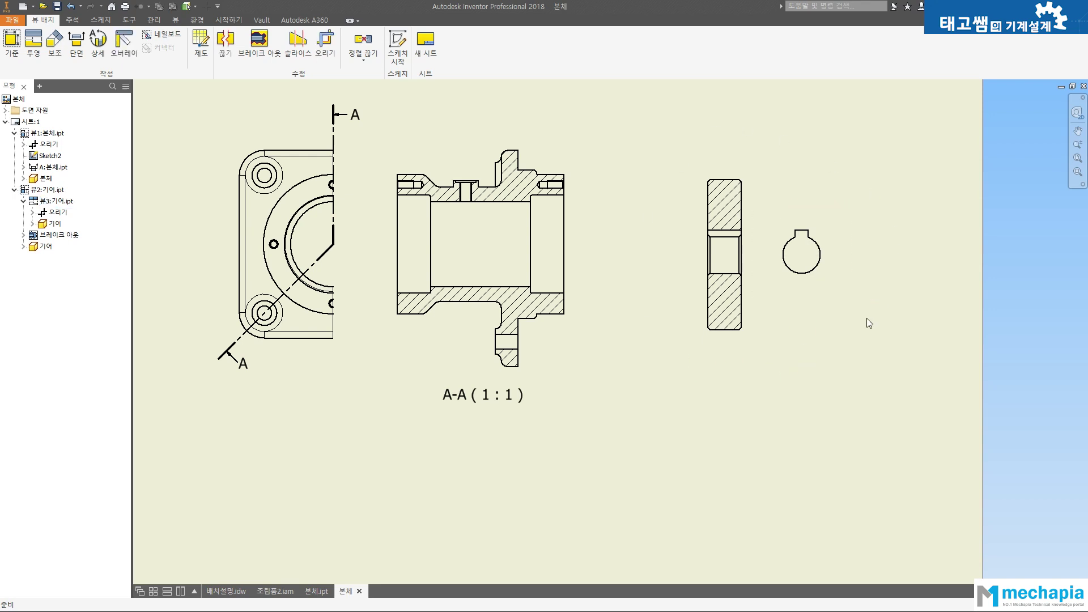
Place a 1:1 edge-on base view of 커버.ipt below the gear, with a projected front view to its left
{"action": "middle_click_drag", "start_coordinate": [585, 250], "coordinate": [711, 253]}
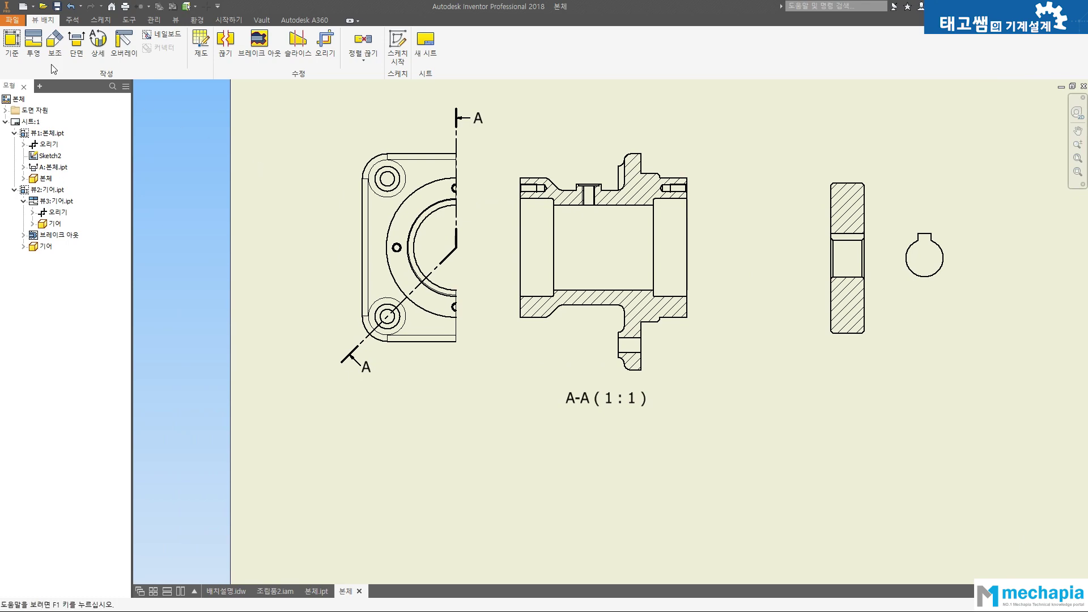
{"action": "left_click", "coordinate": [11, 42]}
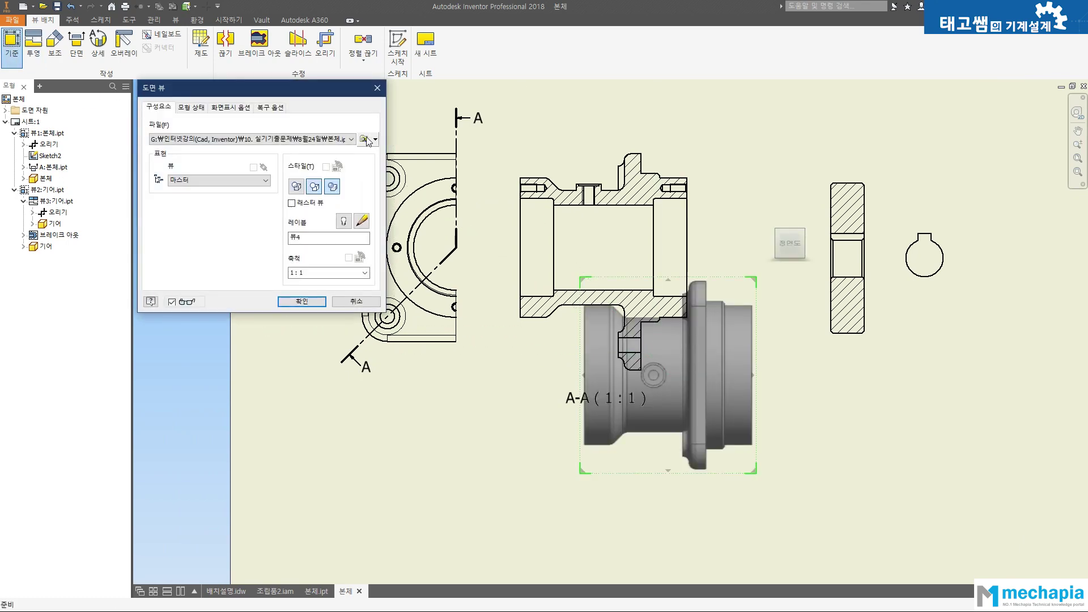
{"action": "left_click", "coordinate": [365, 139]}
{"action": "left_click", "coordinate": [205, 176]}
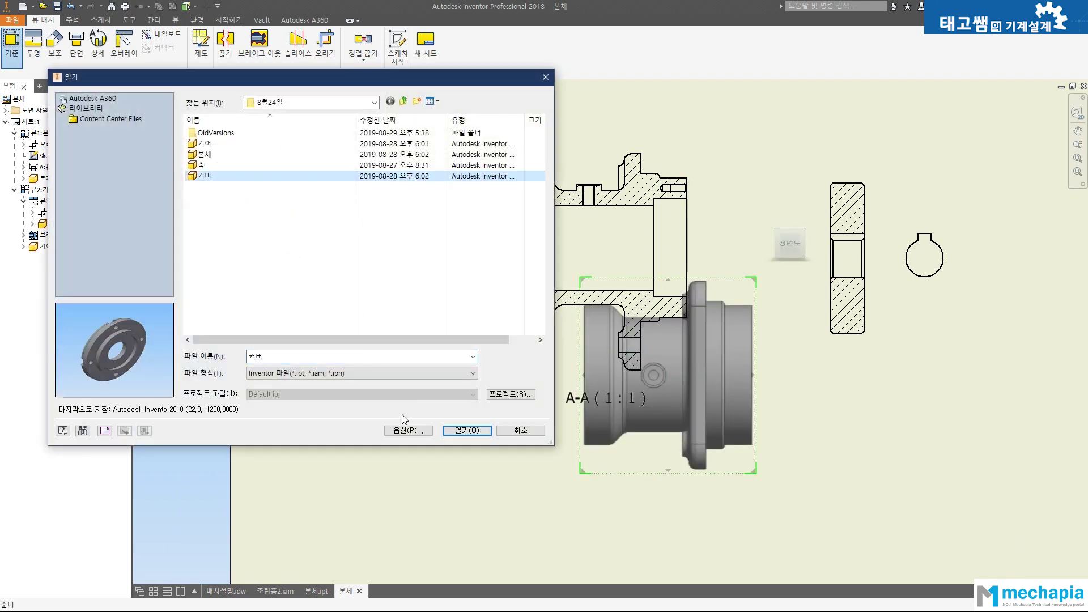
{"action": "left_click", "coordinate": [464, 431]}
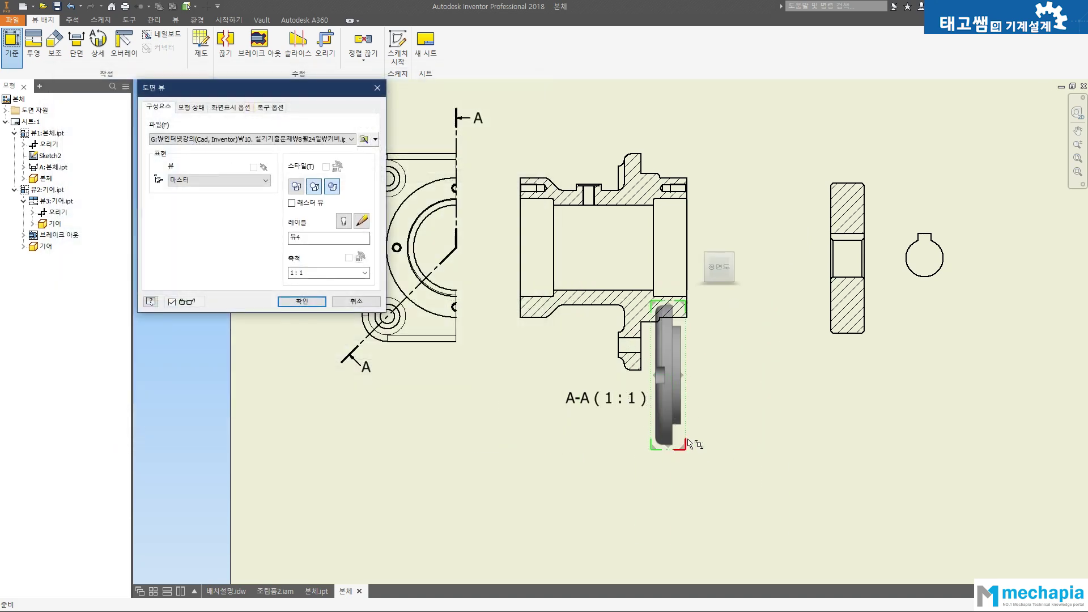
{"action": "mouse_move", "coordinate": [687, 444]}
{"action": "left_mouse_down"}
{"action": "mouse_move", "coordinate": [704, 502]}
{"action": "mouse_move", "coordinate": [814, 436]}
{"action": "mouse_move", "coordinate": [843, 336]}
{"action": "left_mouse_up"}
{"action": "left_click", "coordinate": [702, 299]}
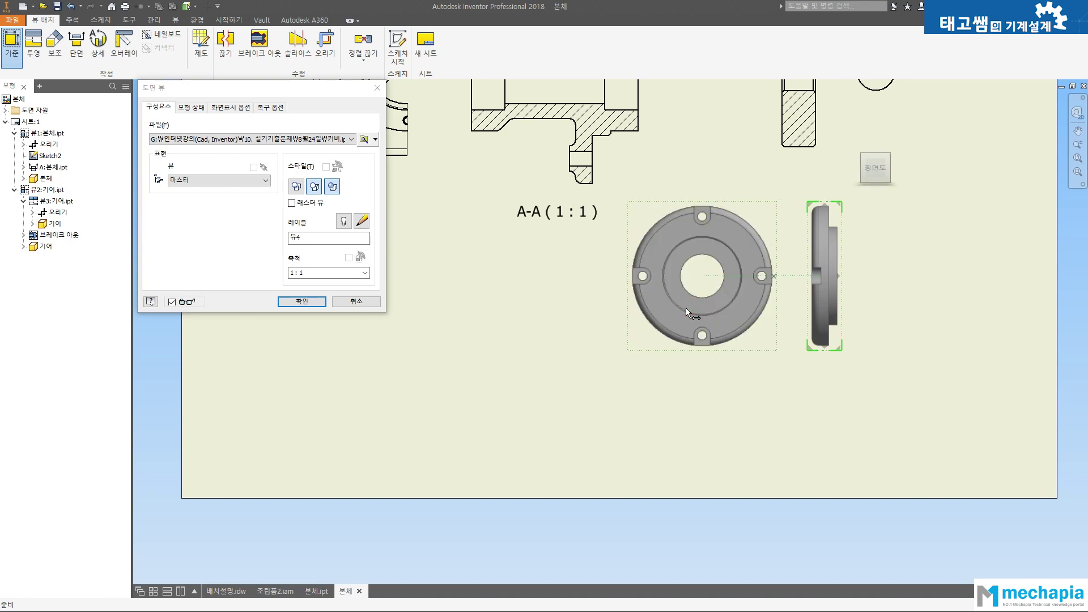
{"action": "right_click", "coordinate": [641, 353]}
{"action": "left_click", "coordinate": [645, 382]}
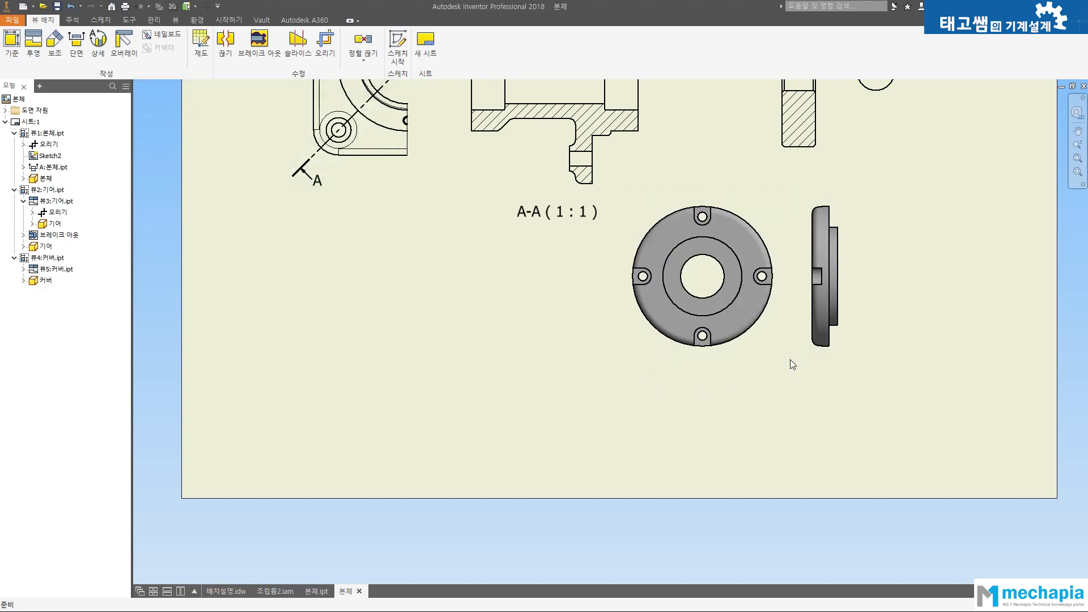
Turn off shading and show tangent edges in the cover views, and shift both views slightly right
{"action": "double_click", "coordinate": [800, 349]}
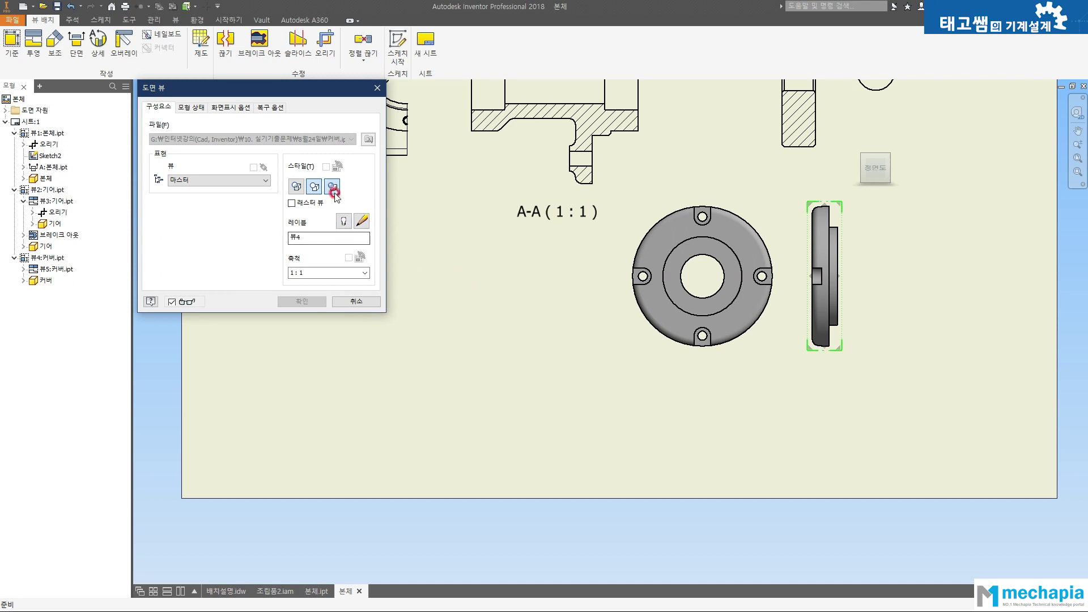
{"action": "left_click", "coordinate": [231, 107]}
{"action": "left_click", "coordinate": [186, 137]}
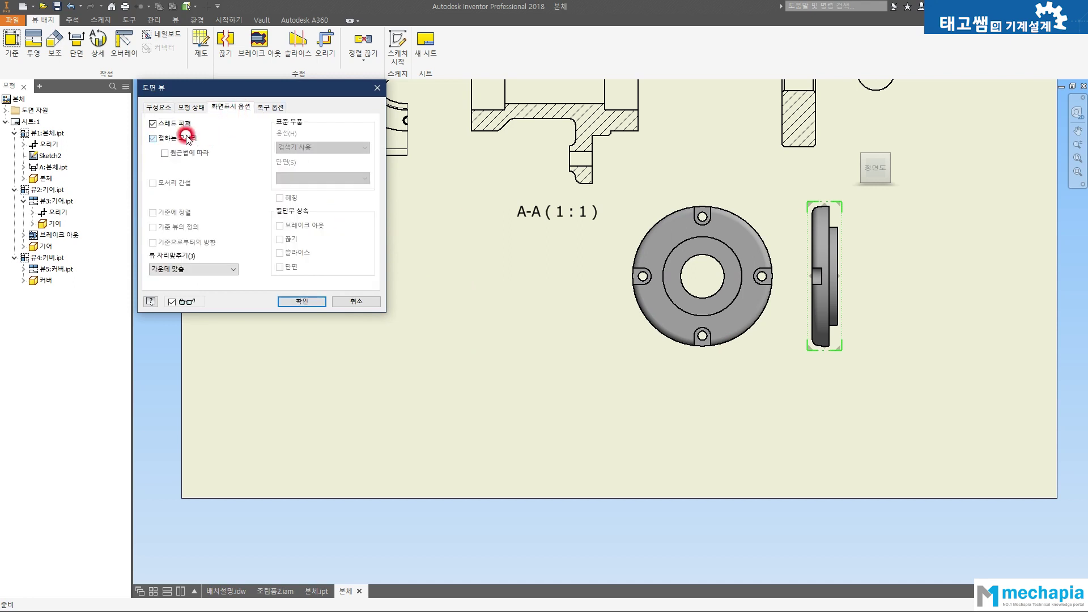
{"action": "left_click", "coordinate": [293, 301]}
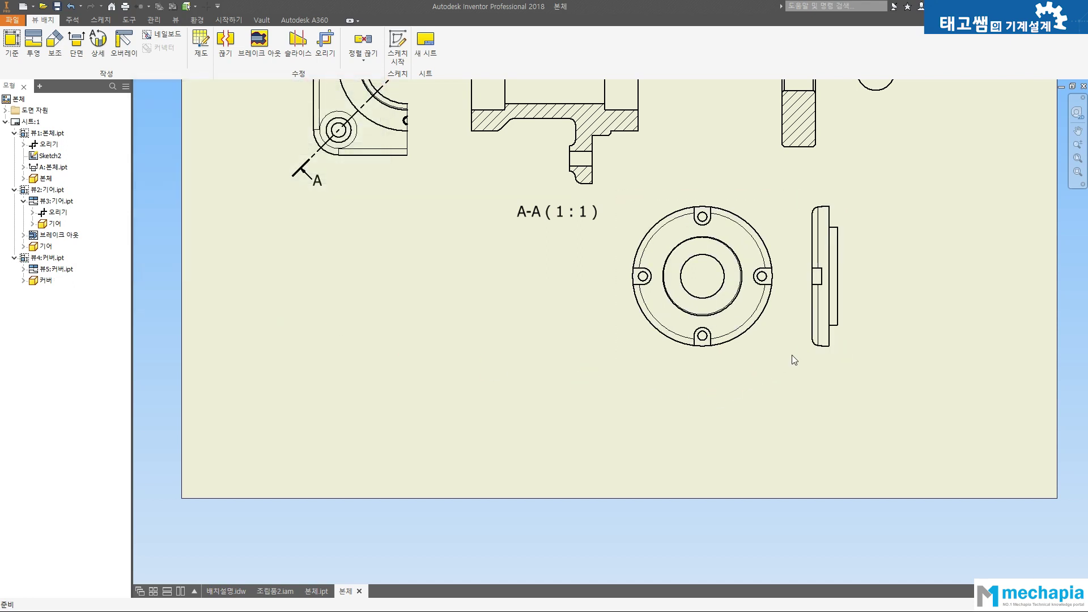
{"action": "left_click_drag", "start_coordinate": [802, 357], "coordinate": [812, 395]}
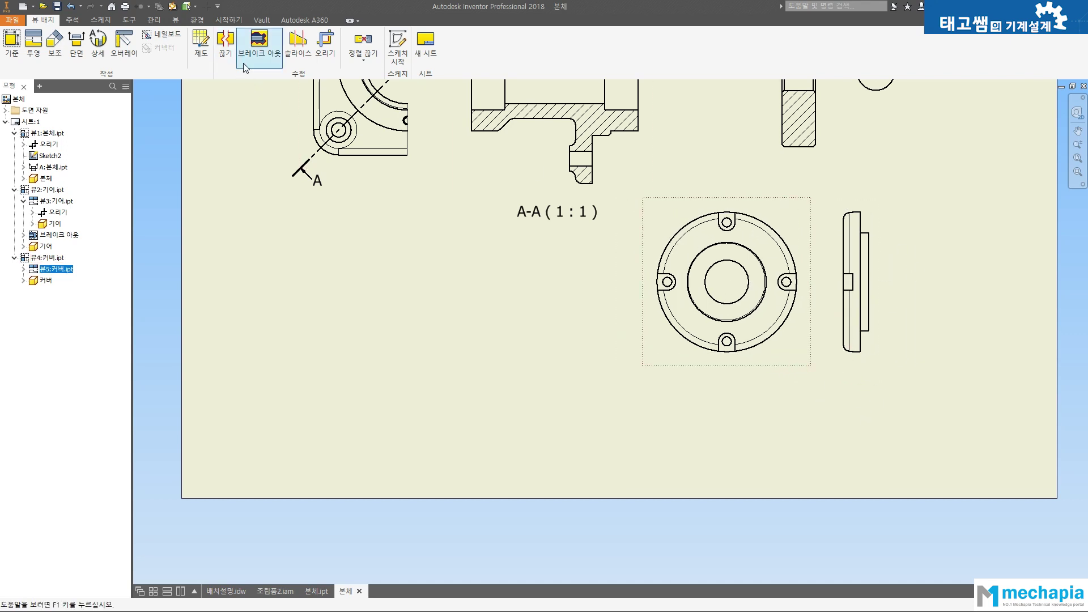
Sketch a rectangle enclosing the cover's whole edge-on view, attached to that view
{"action": "left_click", "coordinate": [831, 209]}
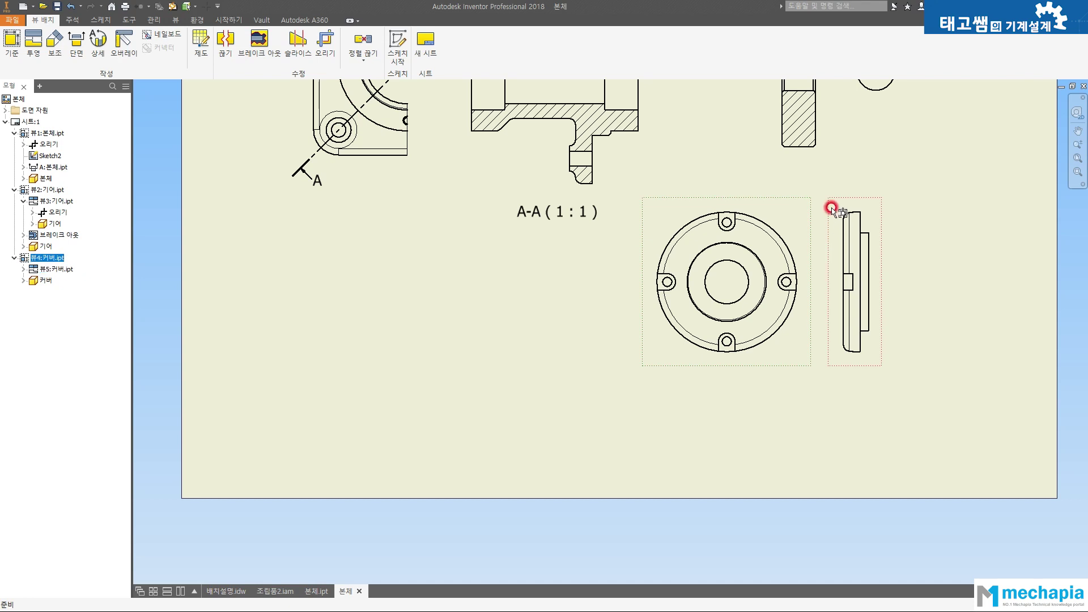
{"action": "left_click", "coordinate": [395, 48]}
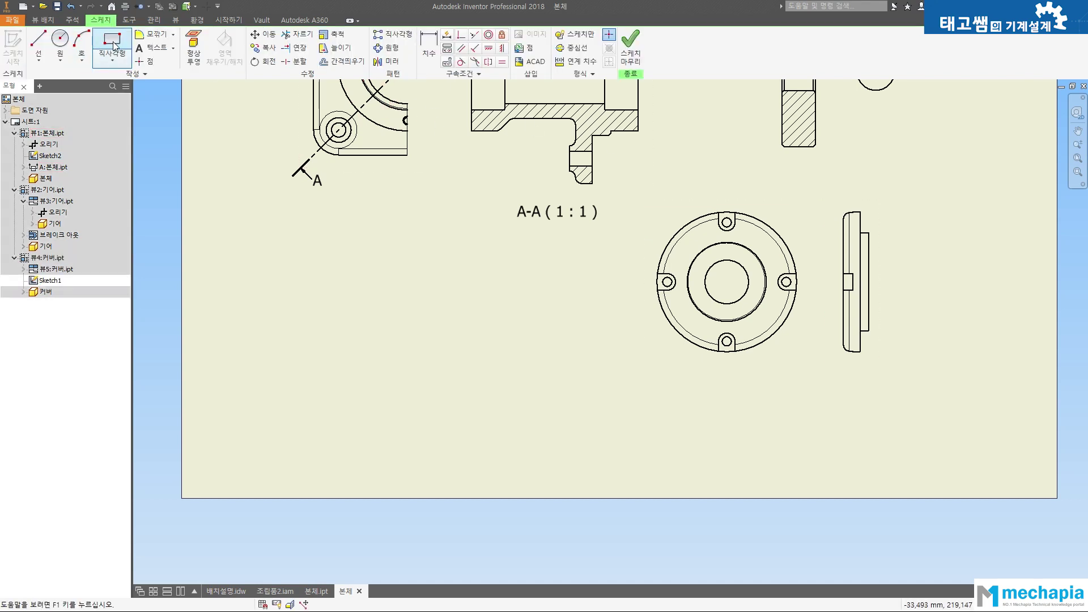
{"action": "left_click", "coordinate": [112, 45]}
{"action": "left_click", "coordinate": [821, 195]}
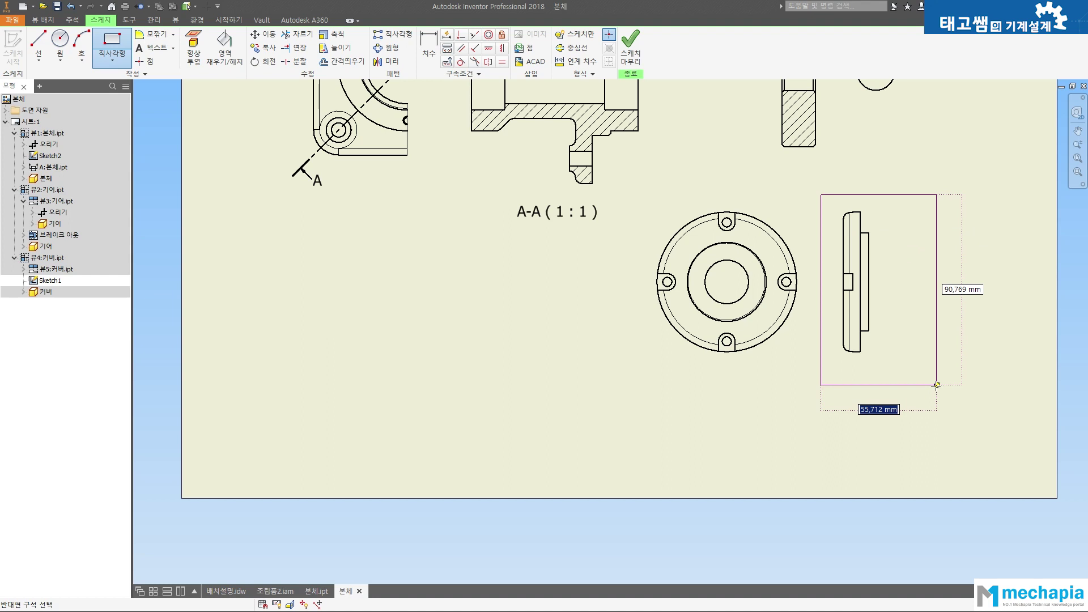
{"action": "left_click", "coordinate": [899, 373]}
{"action": "left_click", "coordinate": [630, 46]}
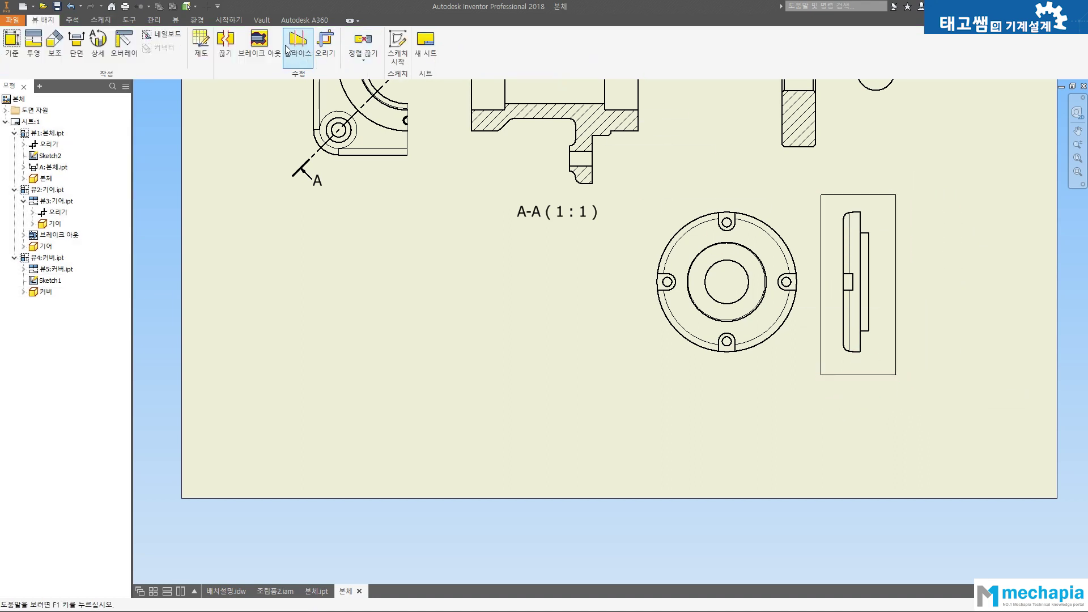
Break out the cover's edge-on view within the rectangle, taking the depth from the central bore's top point in the front view
{"action": "left_click", "coordinate": [259, 43]}
{"action": "left_click", "coordinate": [856, 211]}
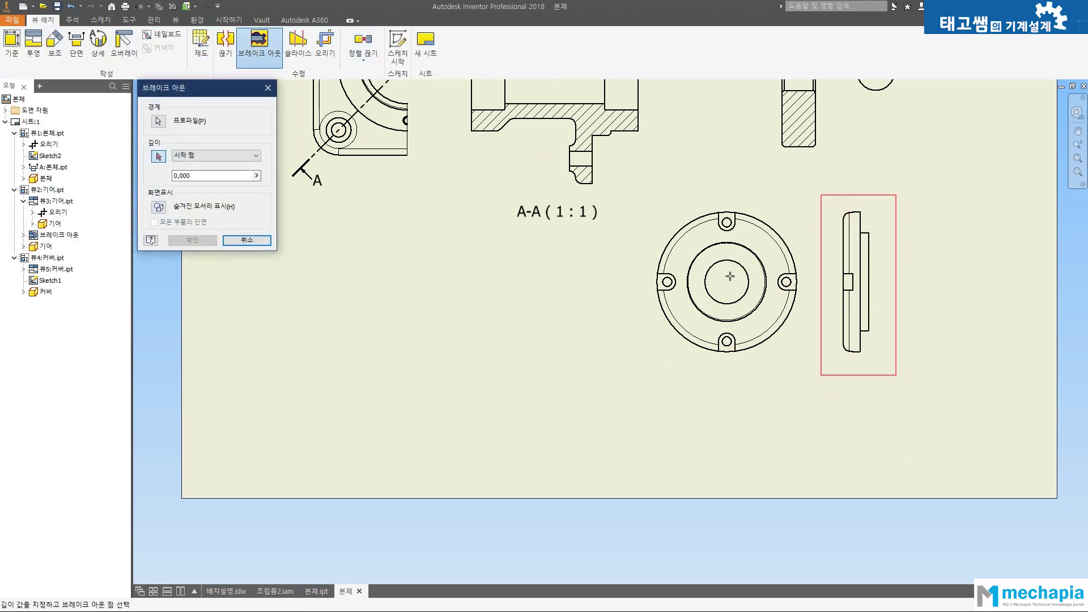
{"action": "left_click", "coordinate": [726, 264]}
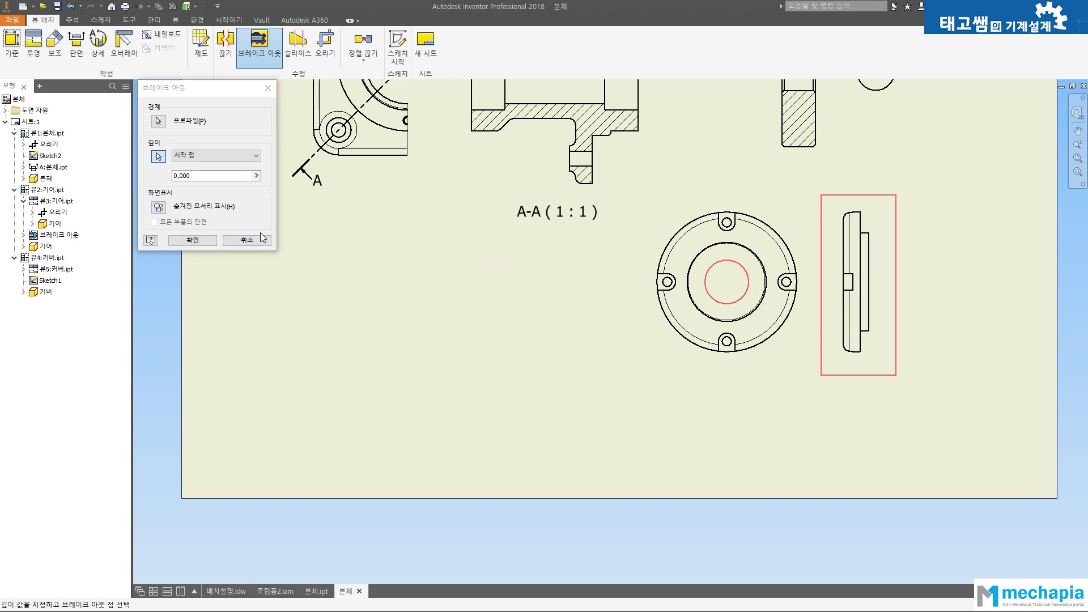
{"action": "left_click", "coordinate": [192, 240]}
{"action": "scroll", "coordinate": [884, 256], "scroll_direction": "up", "scroll_amount": 3}
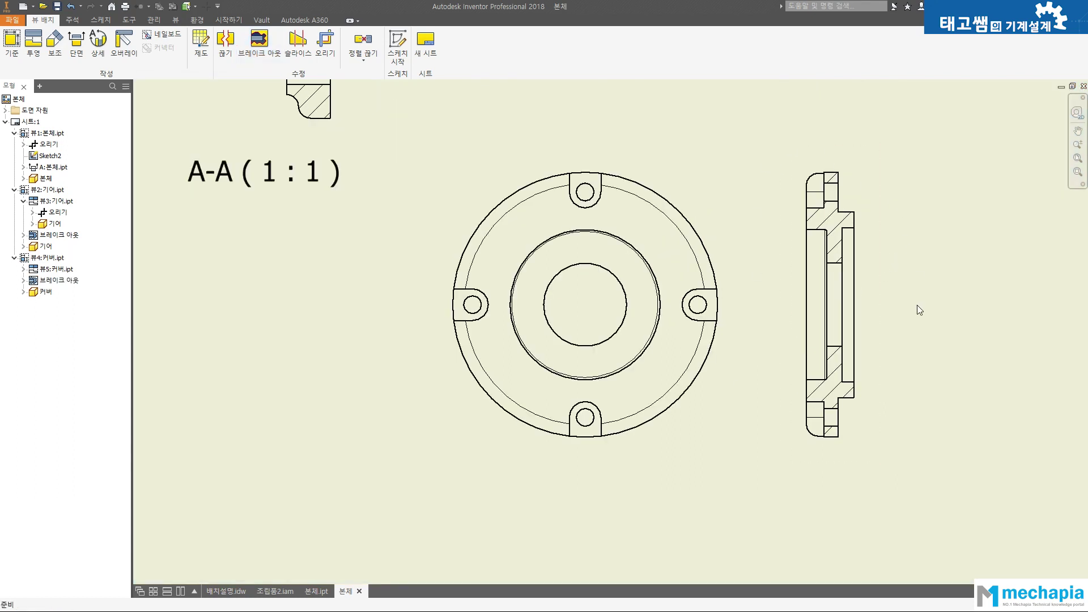
{"action": "scroll", "coordinate": [727, 349], "scroll_direction": "down", "scroll_amount": 3}
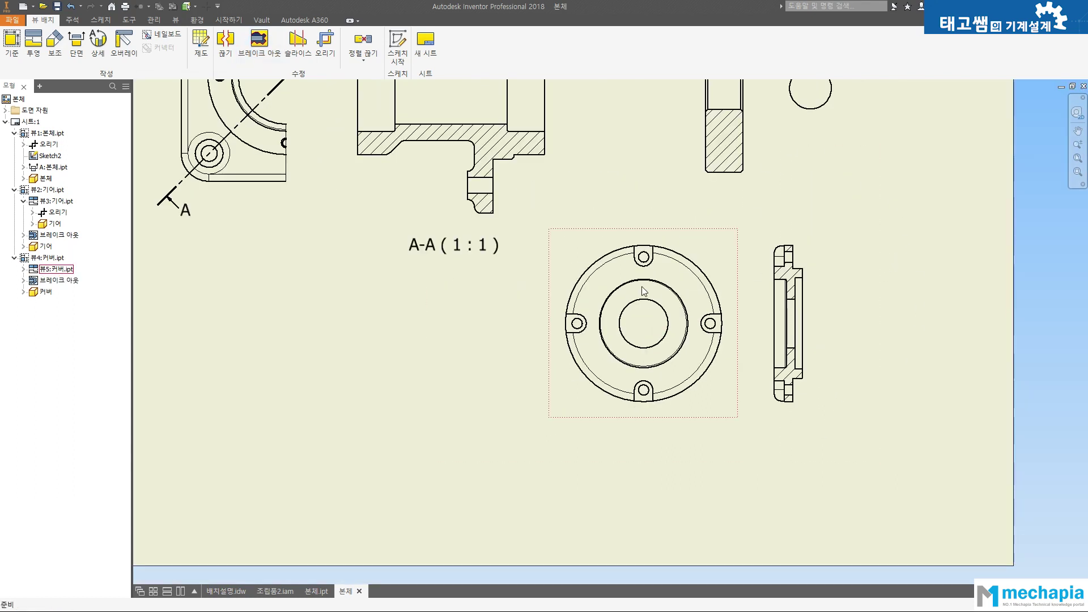
Crop the cover's front view to its left half along the vertical centreline
{"action": "left_click", "coordinate": [325, 42]}
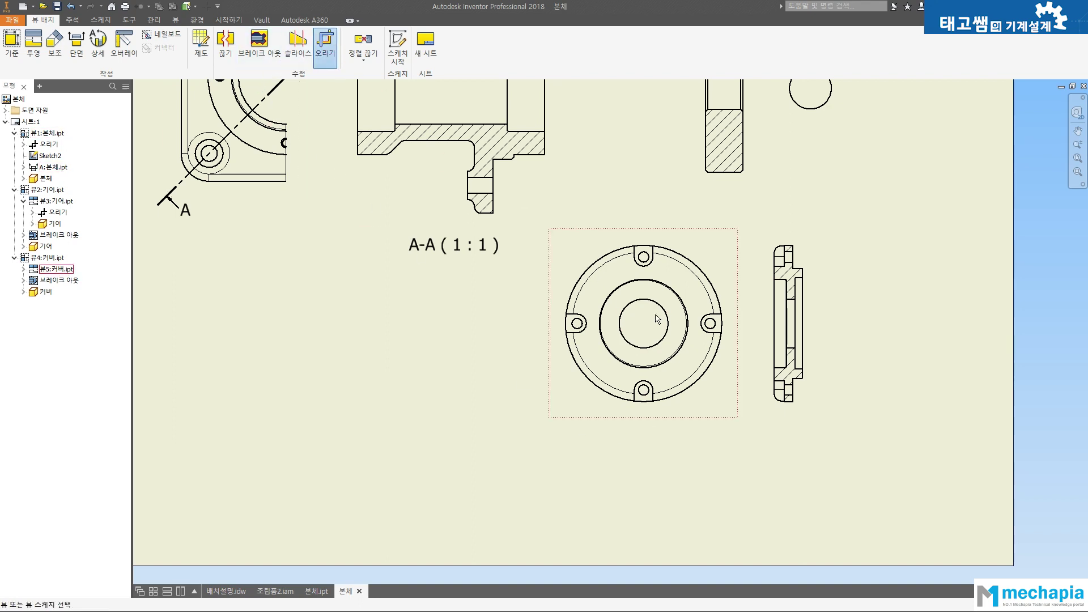
{"action": "left_click", "coordinate": [646, 307]}
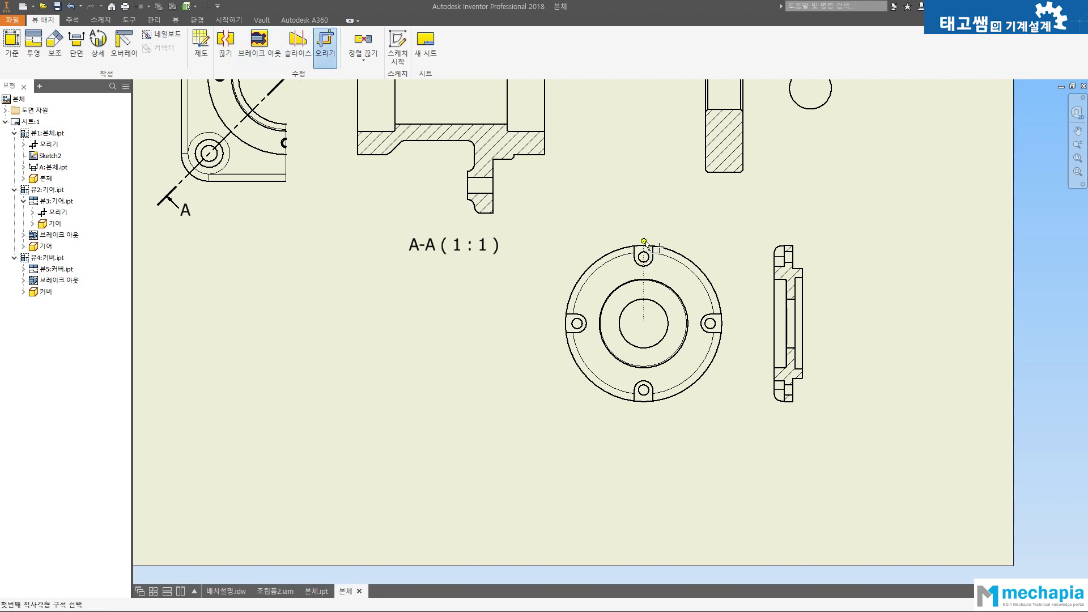
{"action": "left_click", "coordinate": [644, 227]}
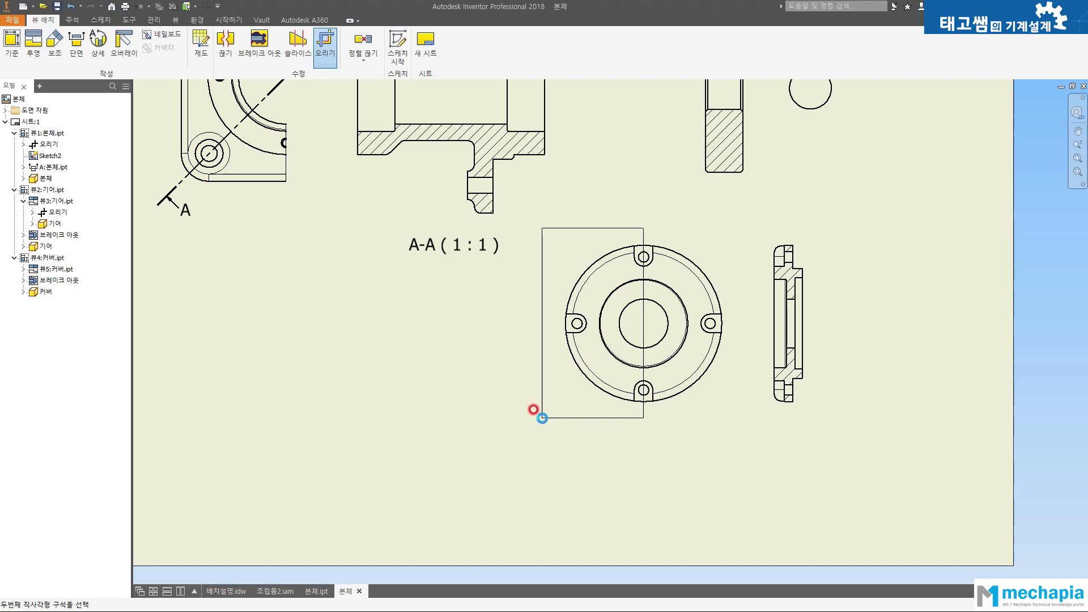
{"action": "left_click", "coordinate": [540, 418]}
{"action": "right_click", "coordinate": [733, 404]}
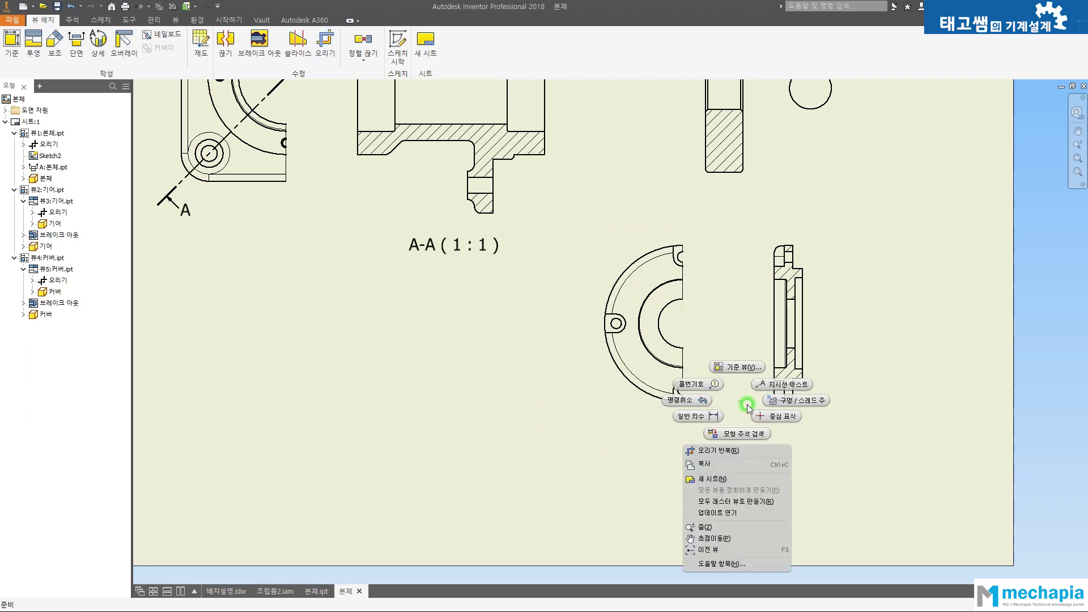
{"action": "left_click", "coordinate": [725, 403]}
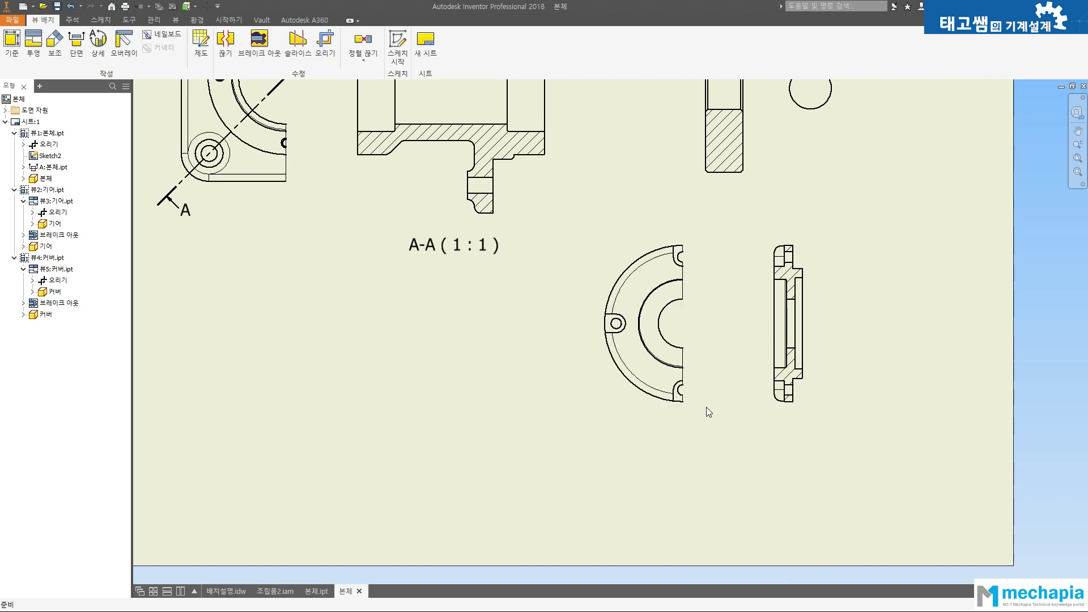
Move the cover's half view closer to its sectioned view and shift the housing views up and slightly left
{"action": "mouse_move", "coordinate": [697, 413]}
{"action": "left_mouse_down"}
{"action": "mouse_move", "coordinate": [739, 437]}
{"action": "mouse_move", "coordinate": [767, 435]}
{"action": "mouse_move", "coordinate": [767, 452]}
{"action": "left_mouse_up"}
{"action": "scroll", "coordinate": [854, 352], "scroll_direction": "down", "scroll_amount": 3}
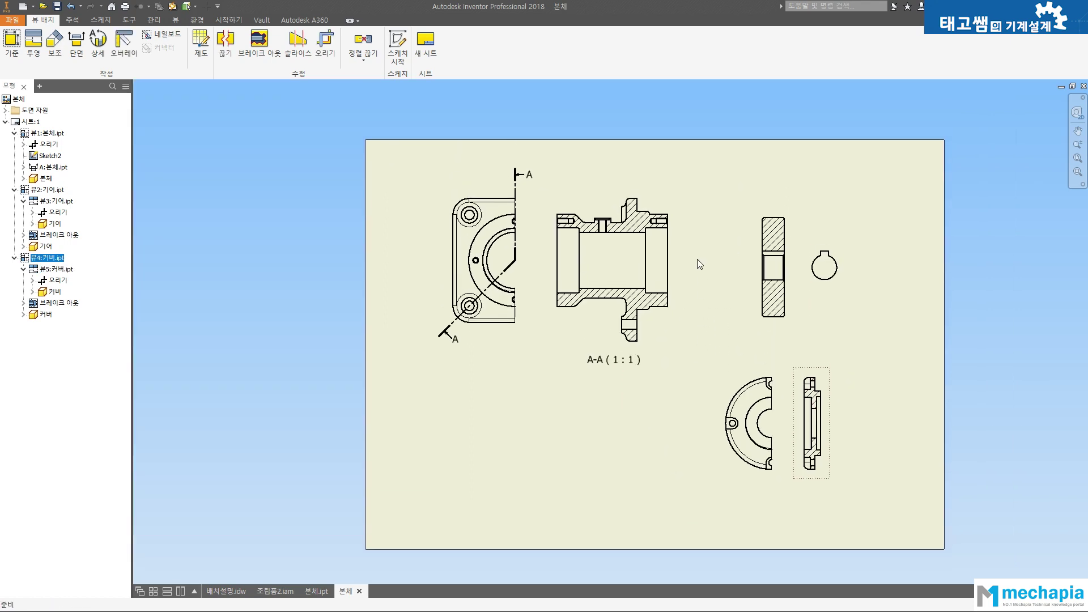
{"action": "left_click", "coordinate": [678, 220]}
{"action": "left_click_drag", "start_coordinate": [678, 220], "coordinate": [678, 207]}
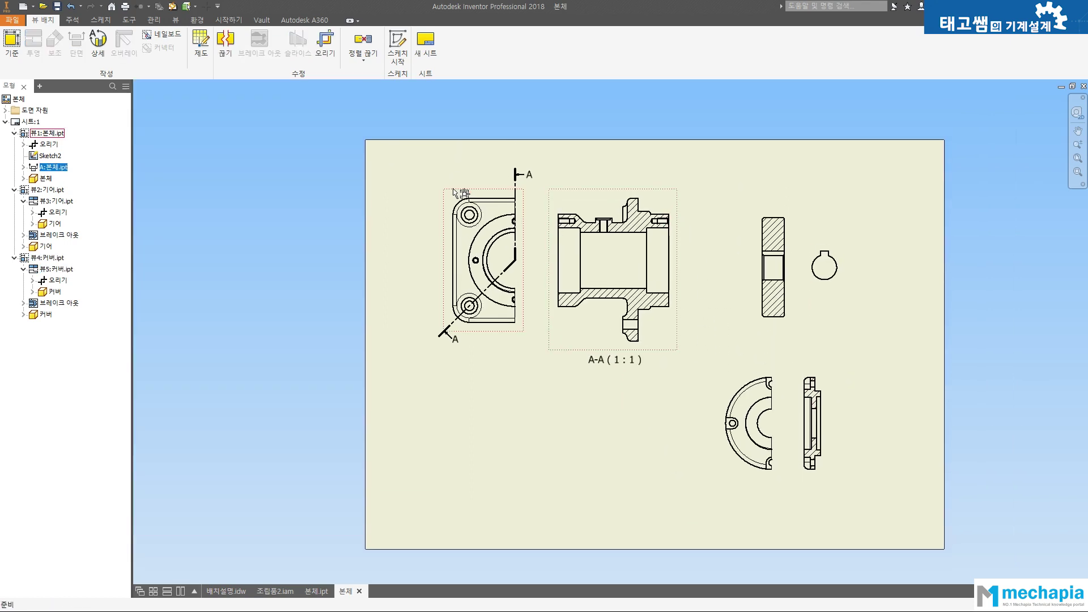
{"action": "left_click", "coordinate": [445, 172]}
{"action": "left_click_drag", "start_coordinate": [444, 175], "coordinate": [438, 163]}
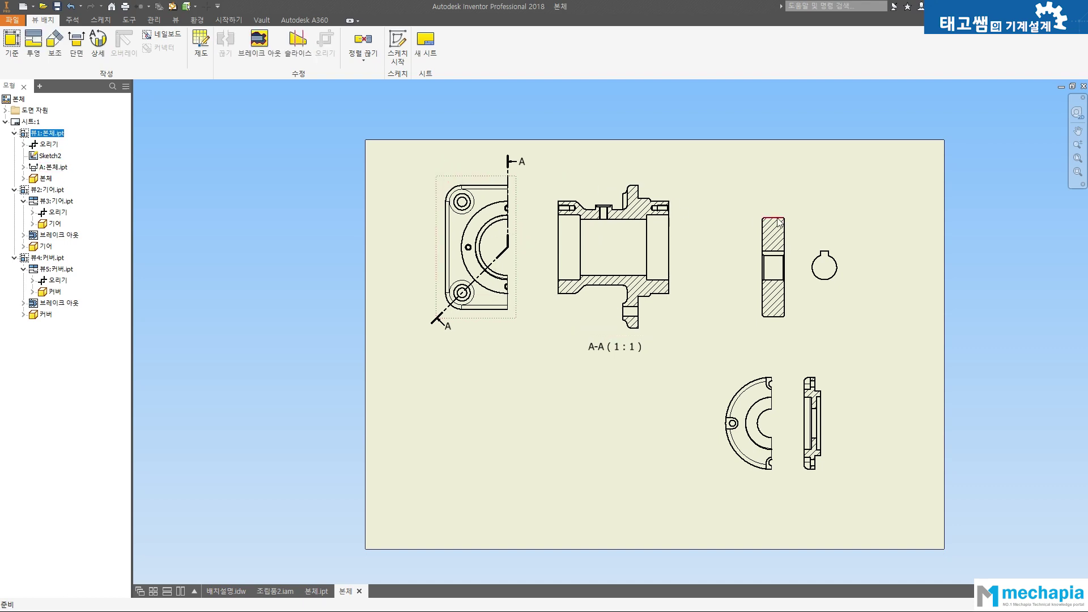
Move the gear views up level with the housing views and position the cover's half and sectioned views below them
{"action": "left_click", "coordinate": [788, 188]}
{"action": "left_click_drag", "start_coordinate": [789, 189], "coordinate": [785, 182]}
{"action": "left_click", "coordinate": [775, 373]}
{"action": "left_click_drag", "start_coordinate": [775, 373], "coordinate": [855, 352]}
{"action": "left_click_drag", "start_coordinate": [780, 350], "coordinate": [793, 351]}
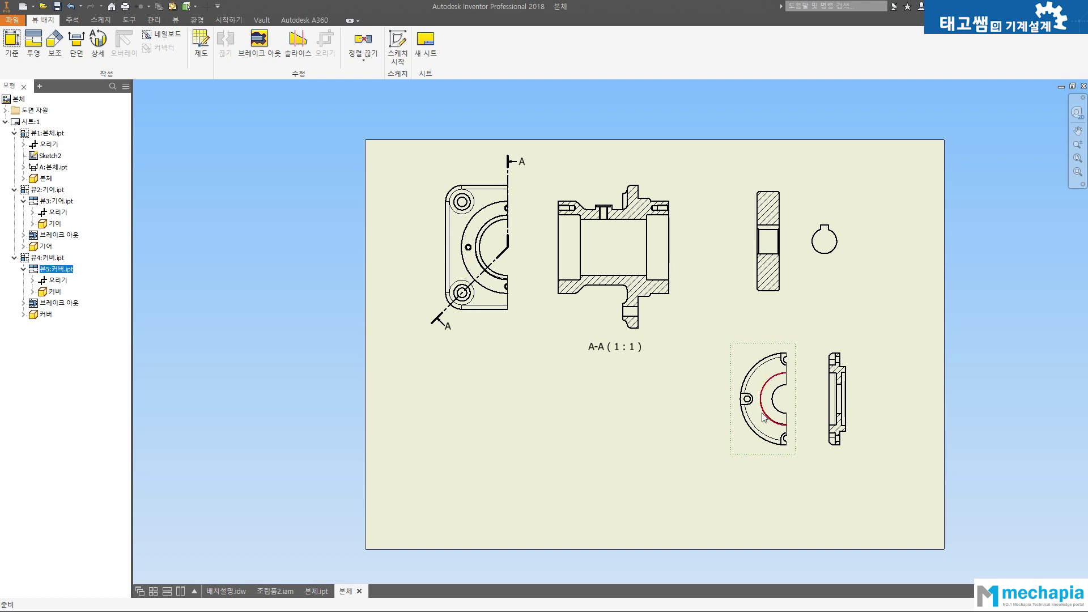
{"action": "mouse_move", "coordinate": [702, 404]}
{"action": "middle_mouse_down"}
{"action": "mouse_move", "coordinate": [663, 357]}
{"action": "mouse_move", "coordinate": [687, 347]}
{"action": "middle_mouse_up"}
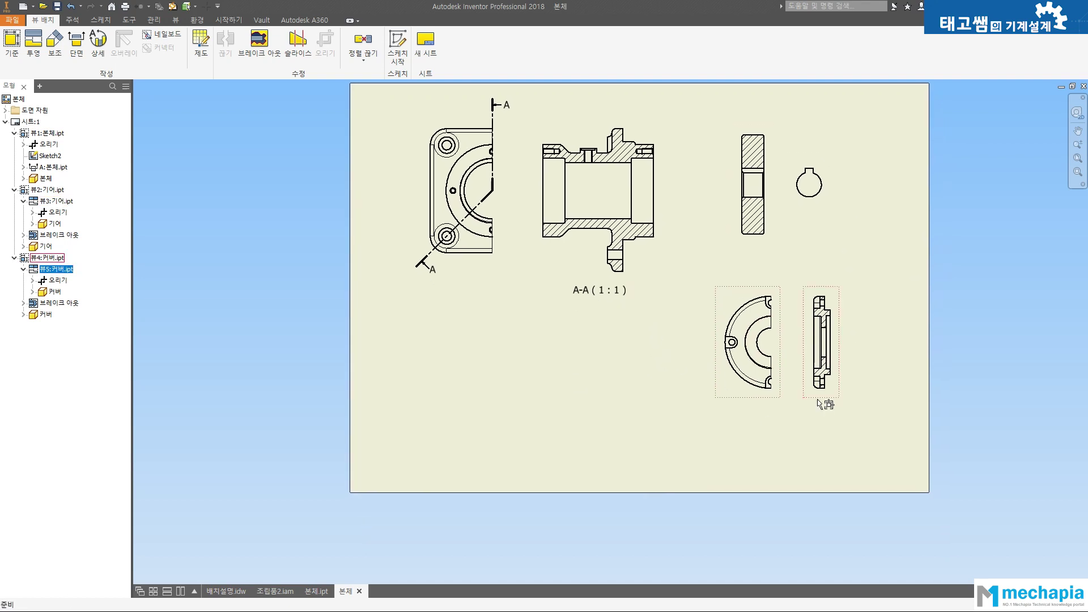
{"action": "left_click_drag", "start_coordinate": [818, 404], "coordinate": [819, 419]}
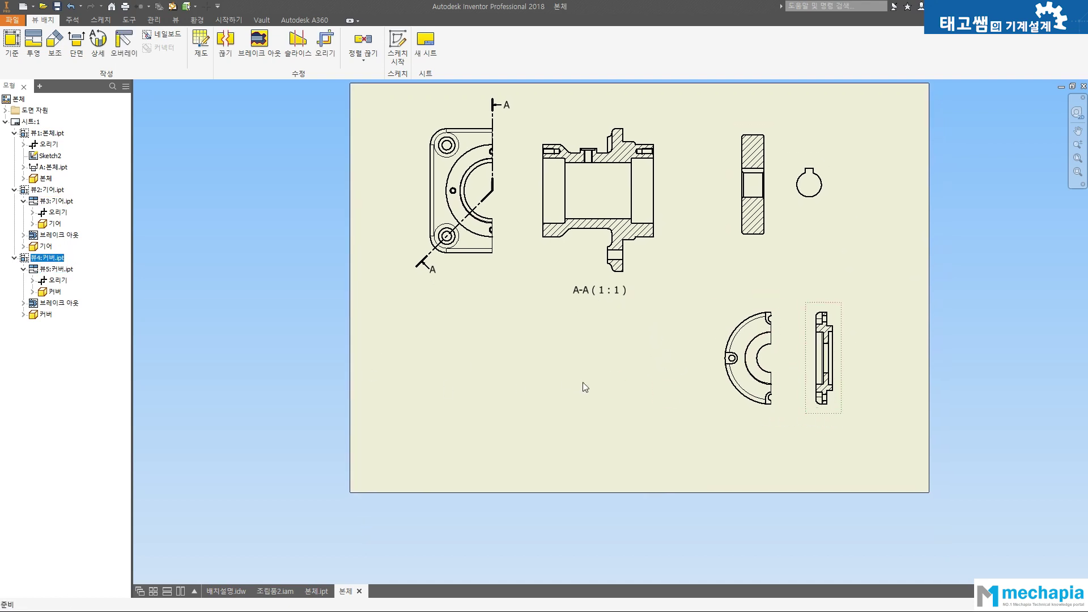
Start a base view of the shaft part 축 and place its side elevation below the housing views
{"action": "left_click", "coordinate": [11, 41]}
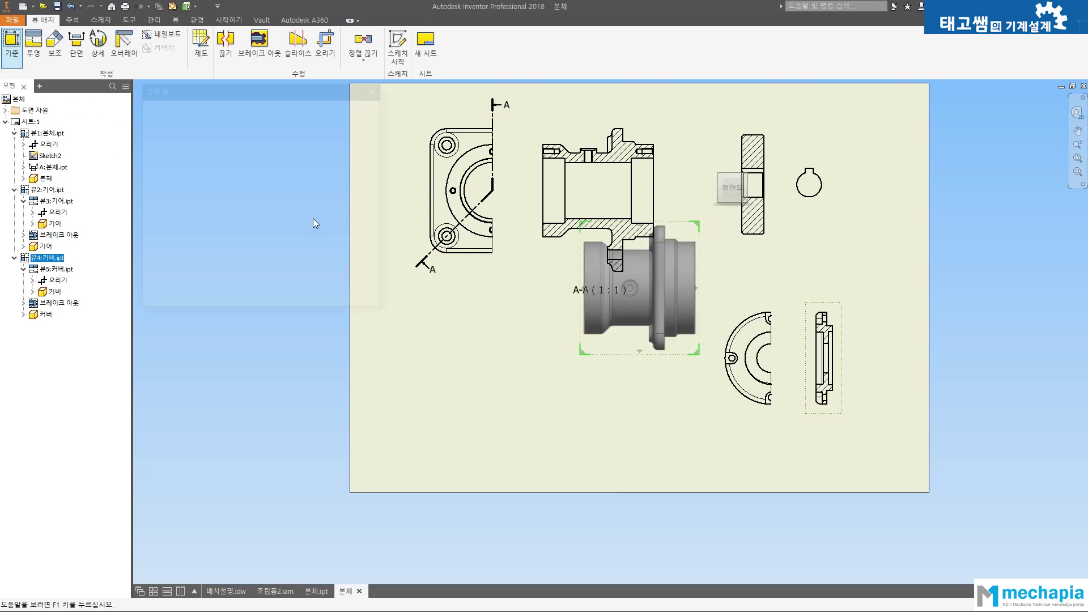
{"action": "left_click", "coordinate": [366, 139]}
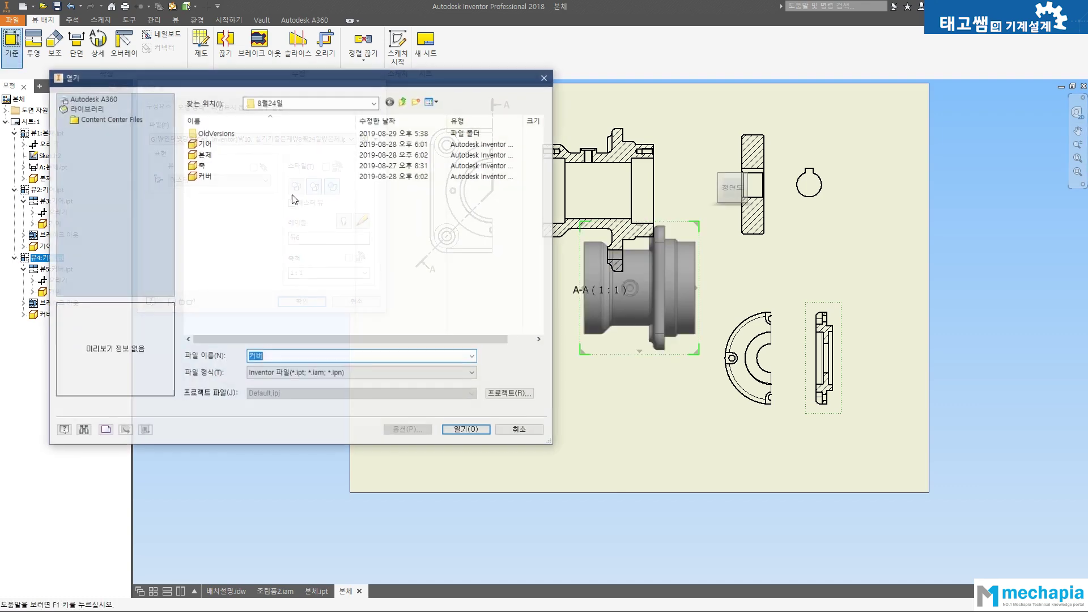
{"action": "left_click", "coordinate": [227, 165]}
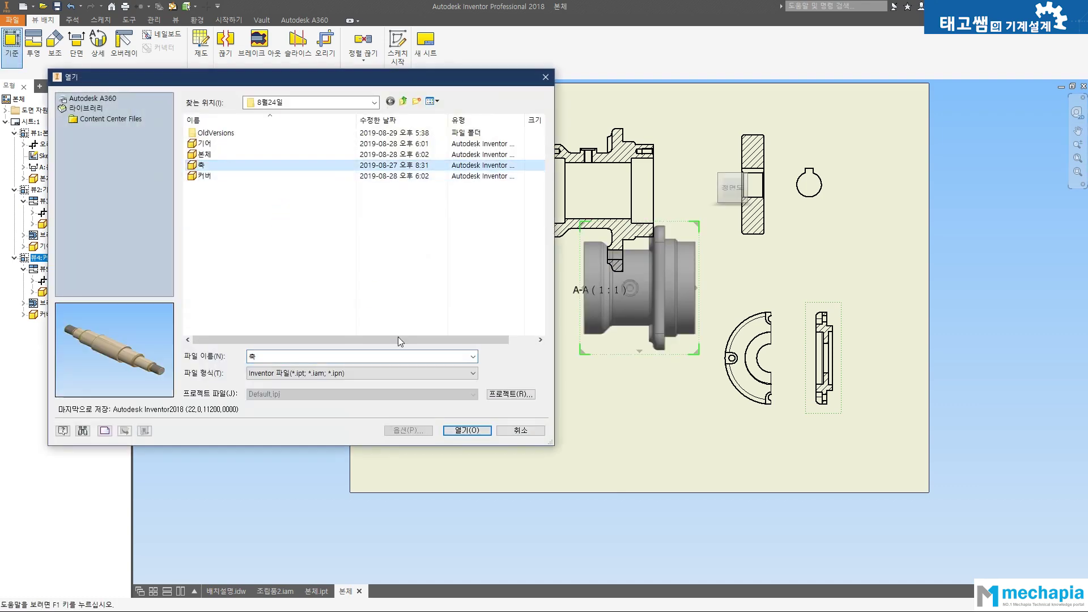
{"action": "left_click", "coordinate": [461, 431]}
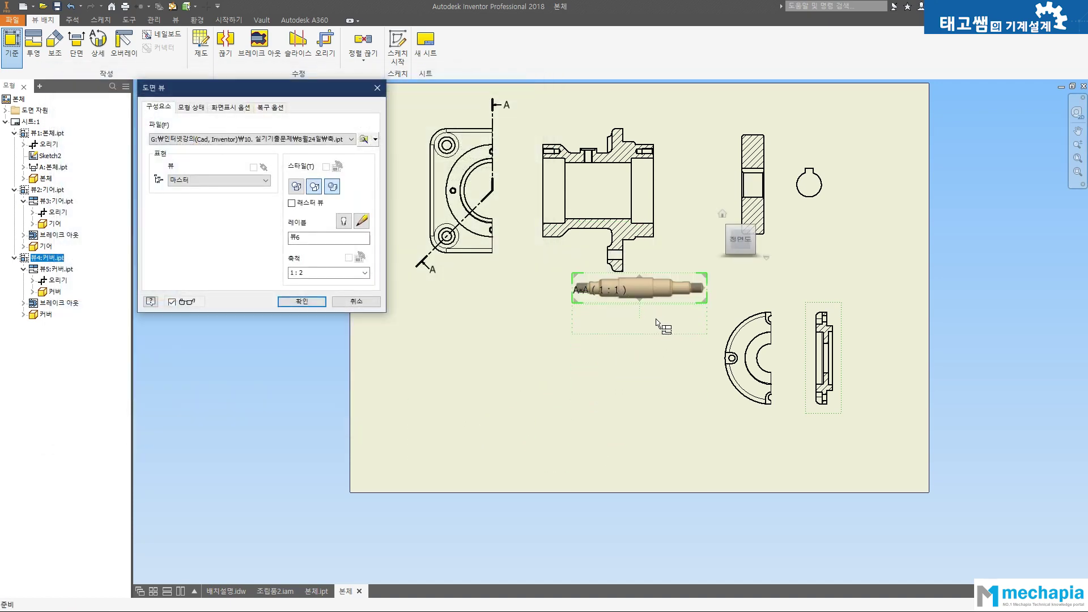
{"action": "left_click_drag", "start_coordinate": [657, 324], "coordinate": [417, 330]}
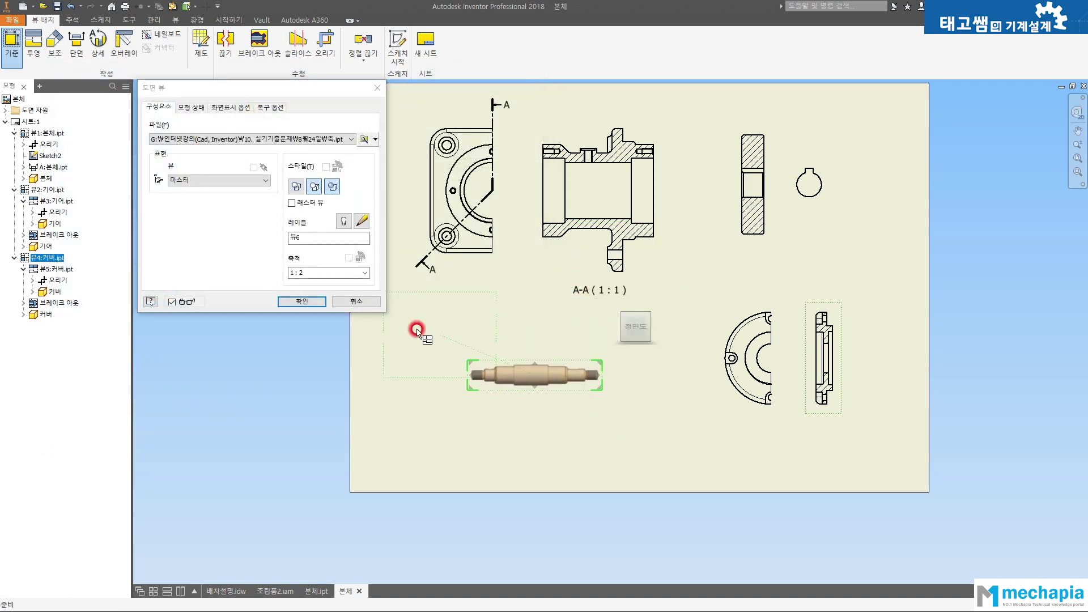
Set the shaft view's scale to 1:1, enable its tangent edges and create the view
{"action": "left_click", "coordinate": [365, 272]}
{"action": "left_click", "coordinate": [324, 298]}
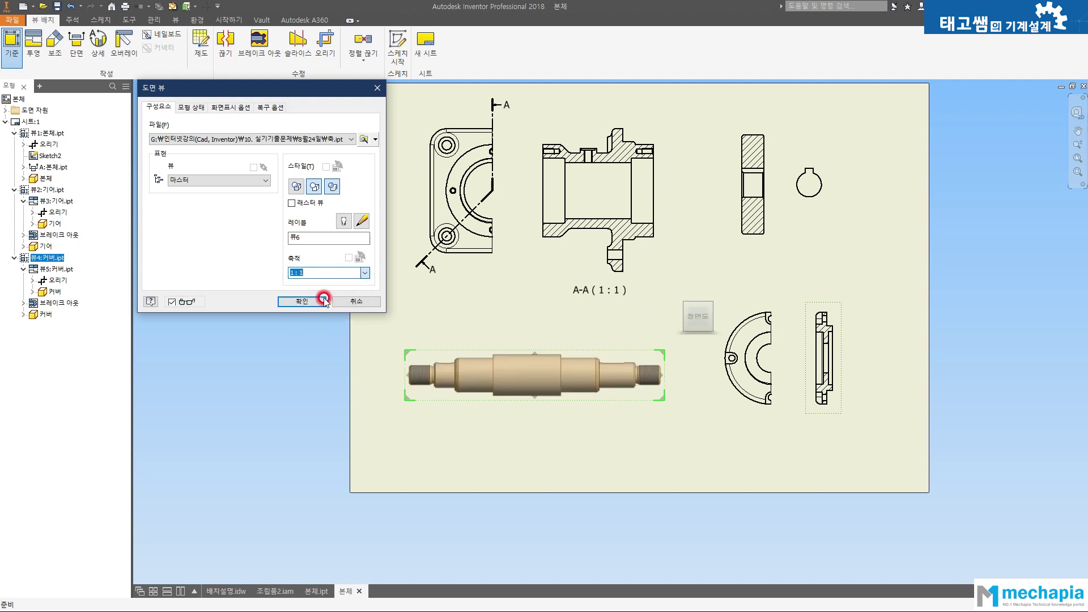
{"action": "left_click", "coordinate": [191, 107]}
{"action": "left_click", "coordinate": [223, 108]}
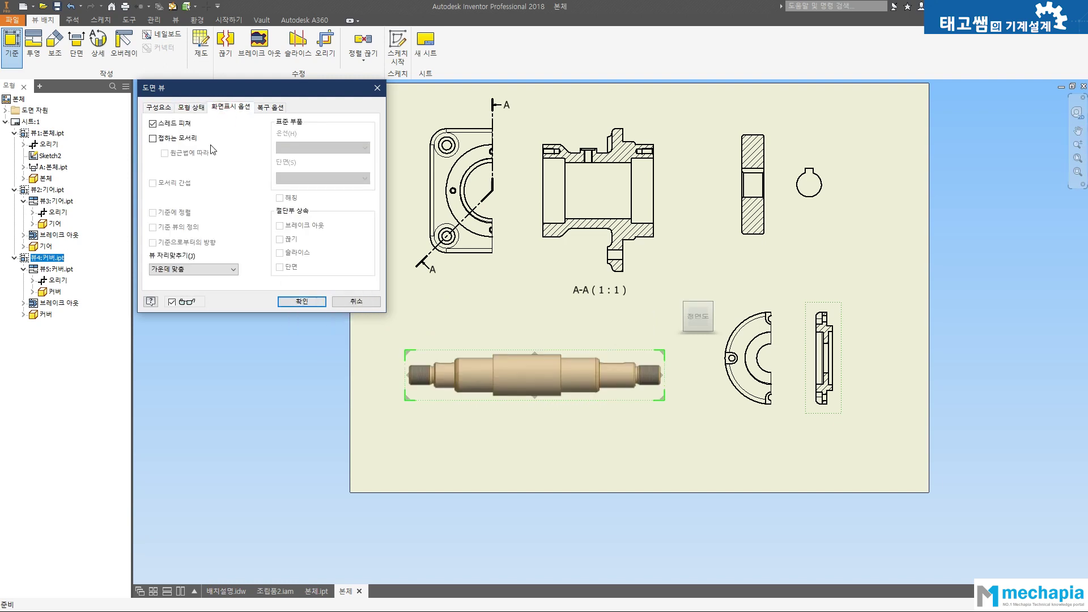
{"action": "left_click", "coordinate": [182, 138]}
{"action": "left_click", "coordinate": [291, 303]}
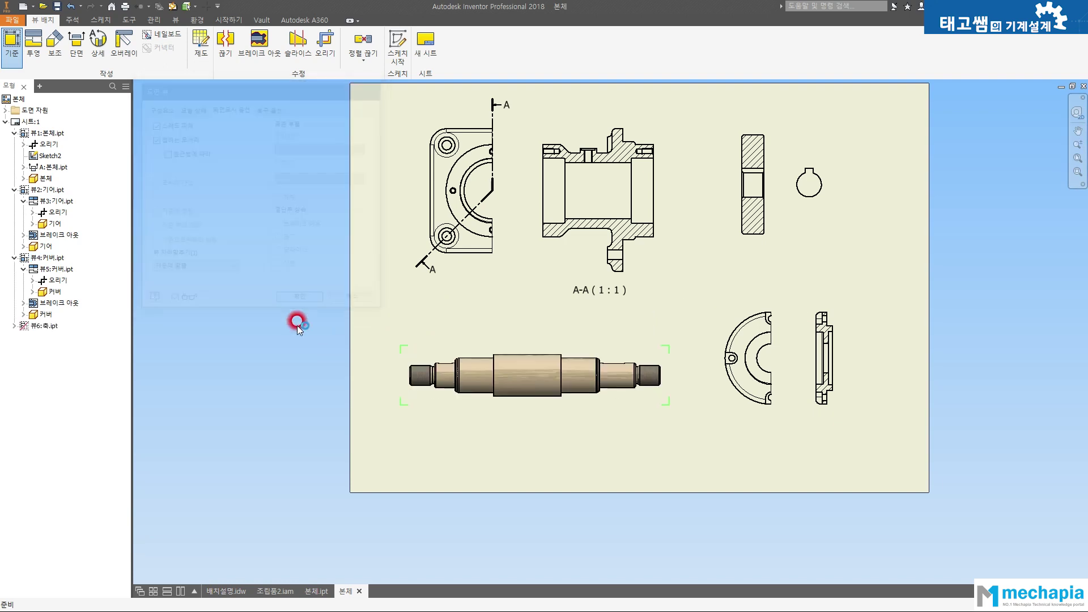
{"action": "double_click", "coordinate": [547, 352]}
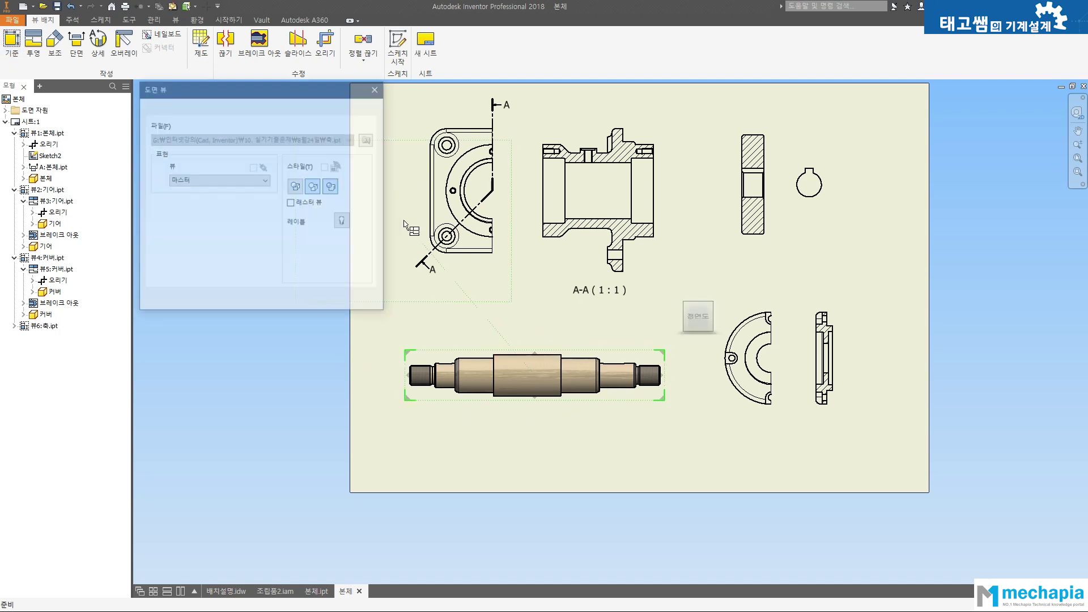
{"action": "left_click", "coordinate": [300, 300]}
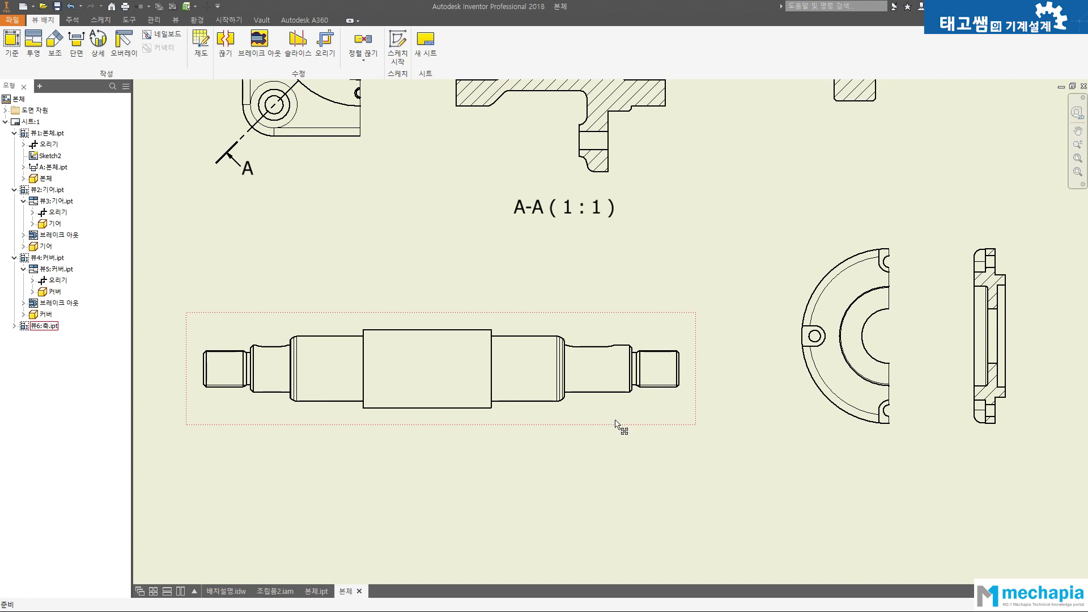
Examine the shaft view's threaded ends, shoulders and keyway edges at close range
{"action": "left_click", "coordinate": [646, 416]}
{"action": "left_click", "coordinate": [636, 466]}
{"action": "key", "text": "Home"}
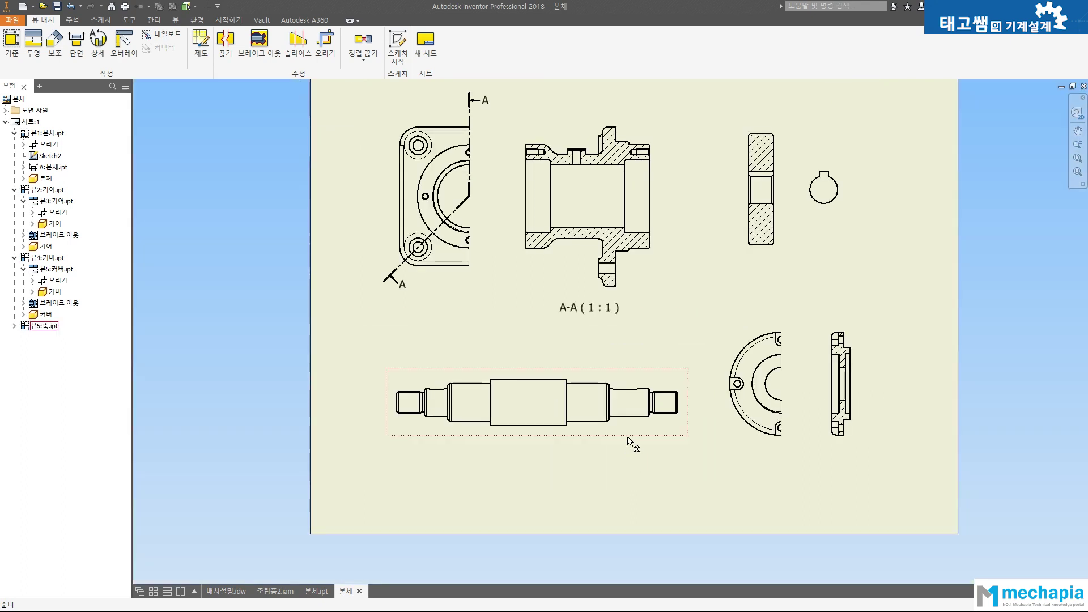
{"action": "scroll", "coordinate": [429, 390], "scroll_direction": "up", "scroll_amount": 3}
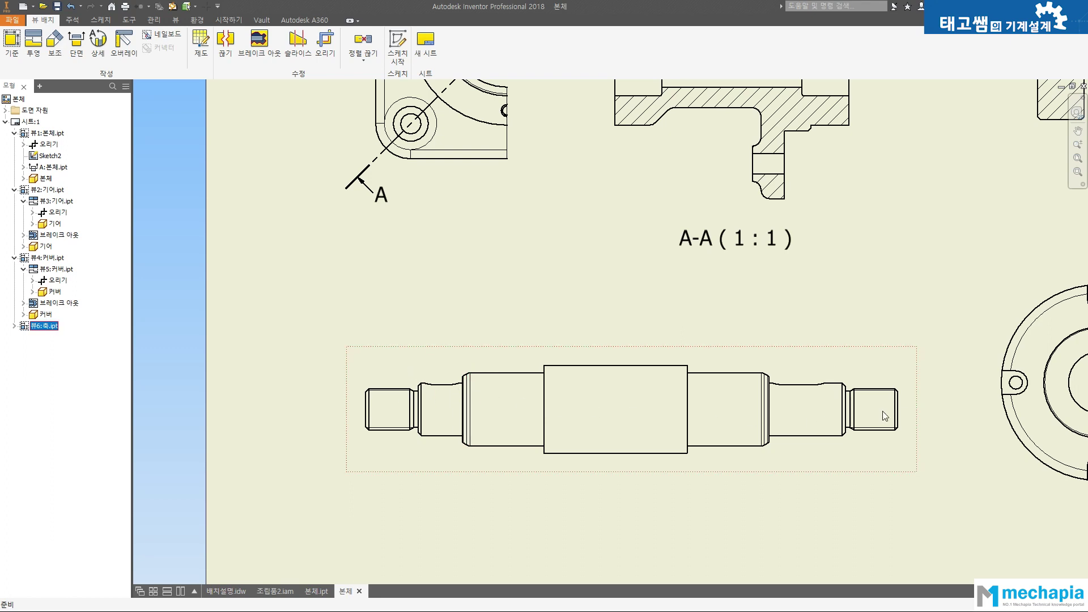
{"action": "scroll", "coordinate": [884, 409], "scroll_direction": "up", "scroll_amount": 3}
{"action": "scroll", "coordinate": [712, 340], "scroll_direction": "down", "scroll_amount": 3}
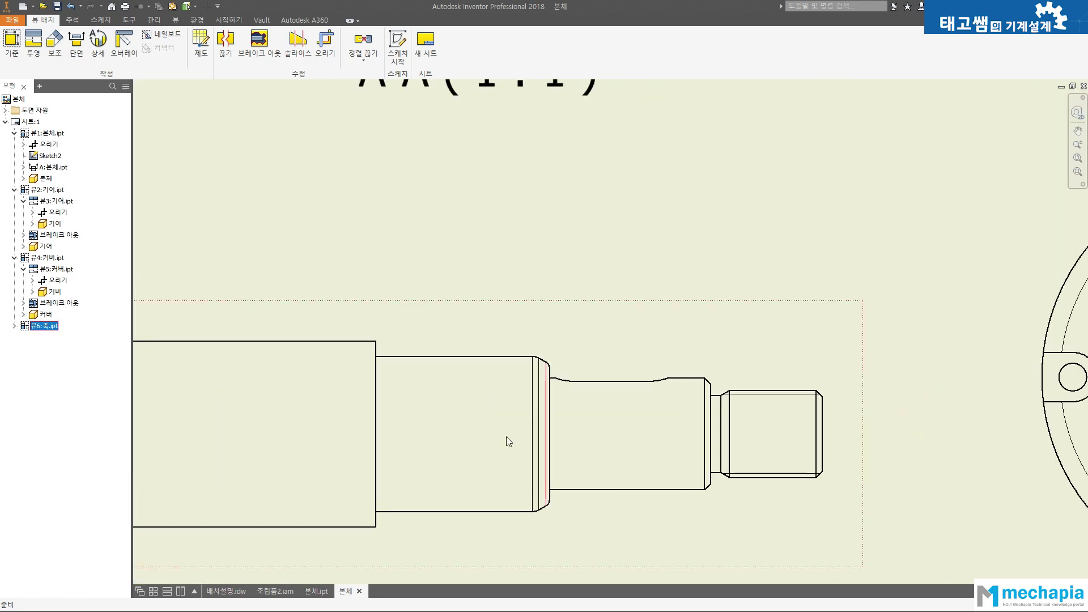
{"action": "middle_click_drag", "start_coordinate": [505, 436], "coordinate": [716, 377]}
{"action": "scroll", "coordinate": [652, 376], "scroll_direction": "down", "scroll_amount": 2}
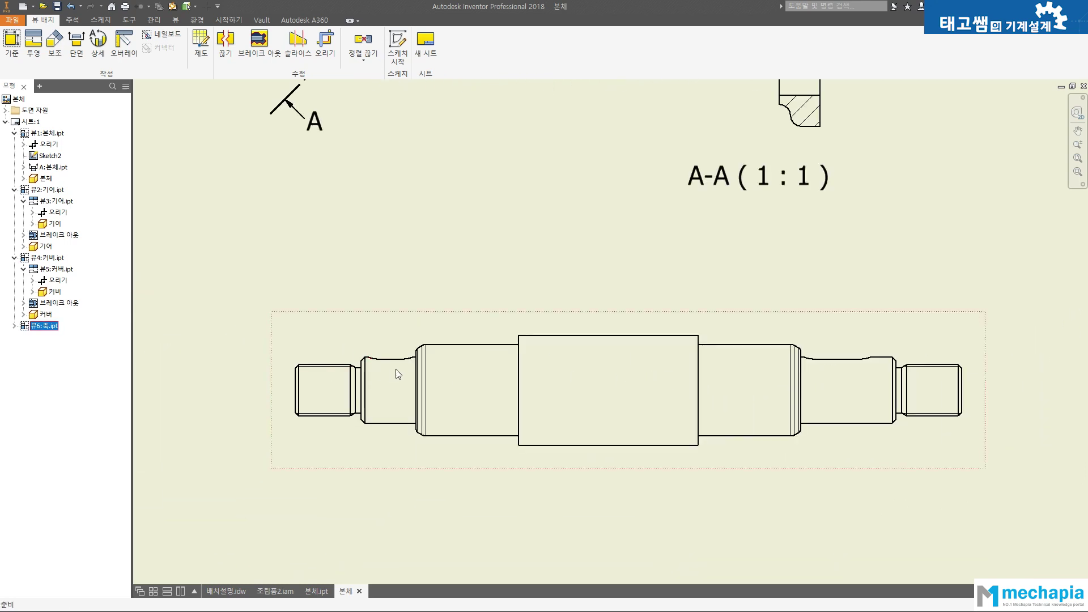
Sketch a closed spline on the shaft view around the keyway near its left end and finish the sketch
{"action": "scroll", "coordinate": [356, 265], "scroll_direction": "up", "scroll_amount": 2}
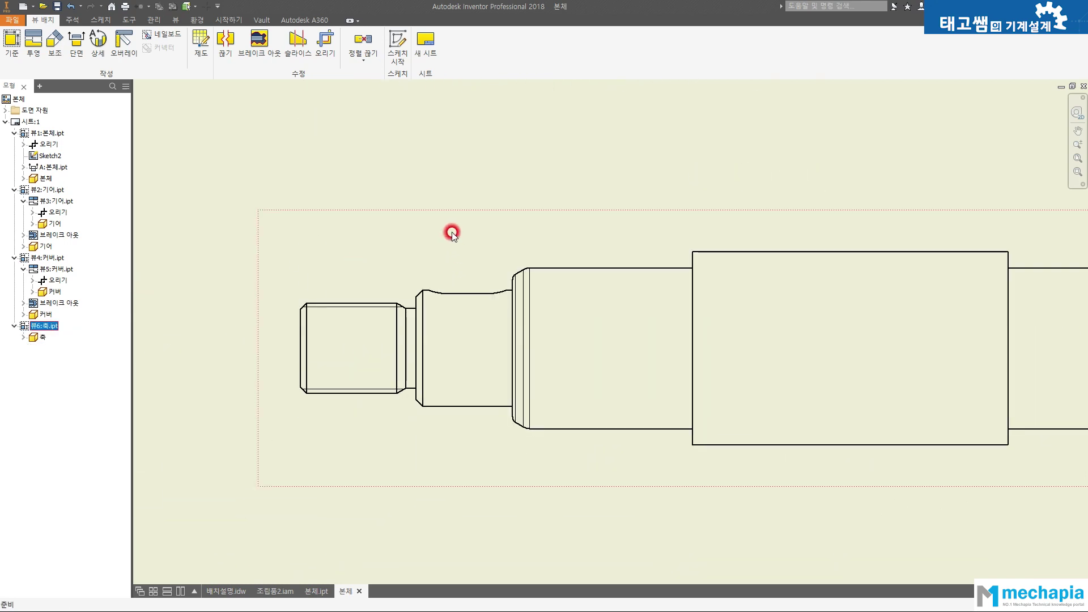
{"action": "left_click", "coordinate": [399, 41]}
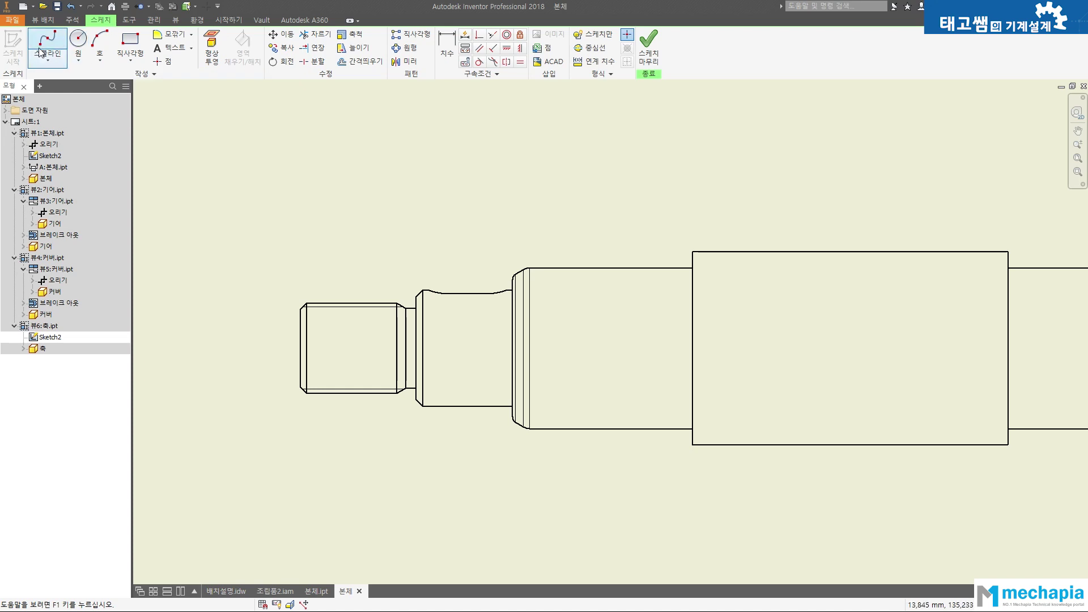
{"action": "left_click", "coordinate": [48, 42]}
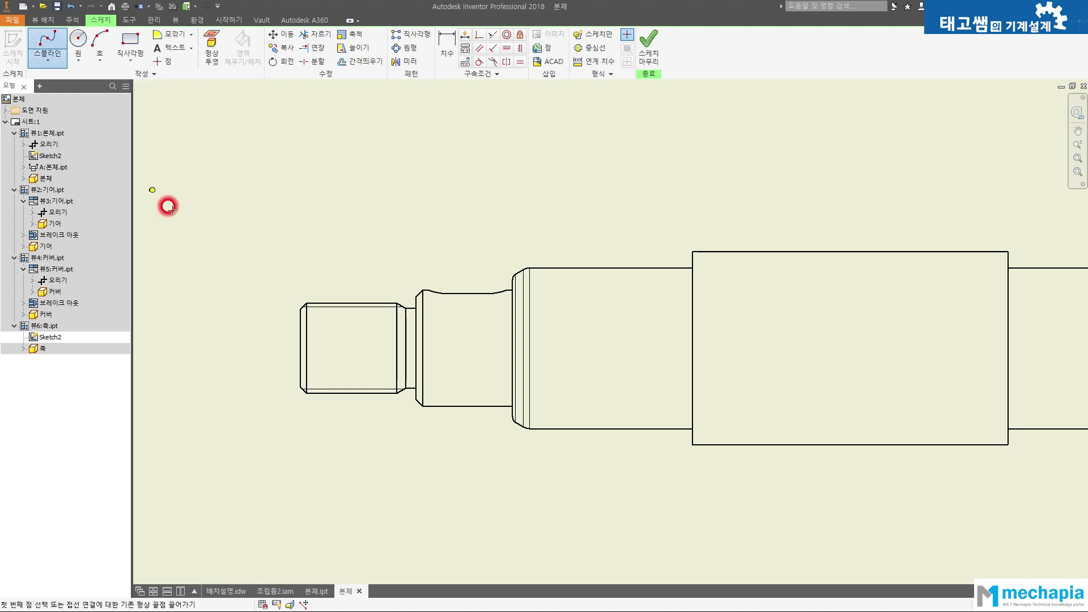
{"action": "scroll", "coordinate": [406, 281], "scroll_direction": "up", "scroll_amount": 2}
{"action": "left_click", "coordinate": [410, 275]}
{"action": "left_click", "coordinate": [433, 335]}
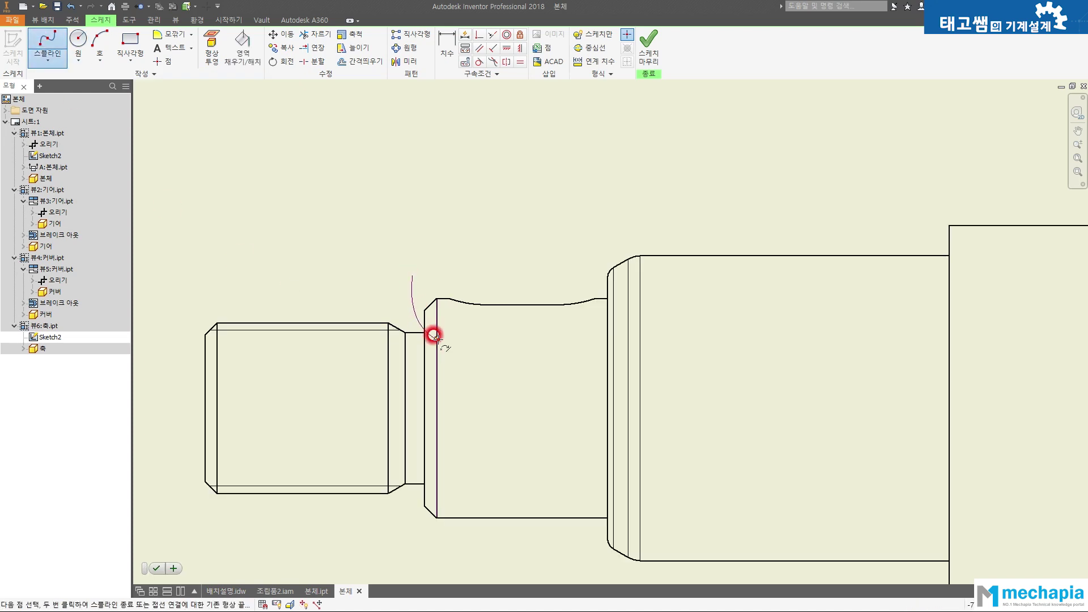
{"action": "left_click", "coordinate": [463, 371]}
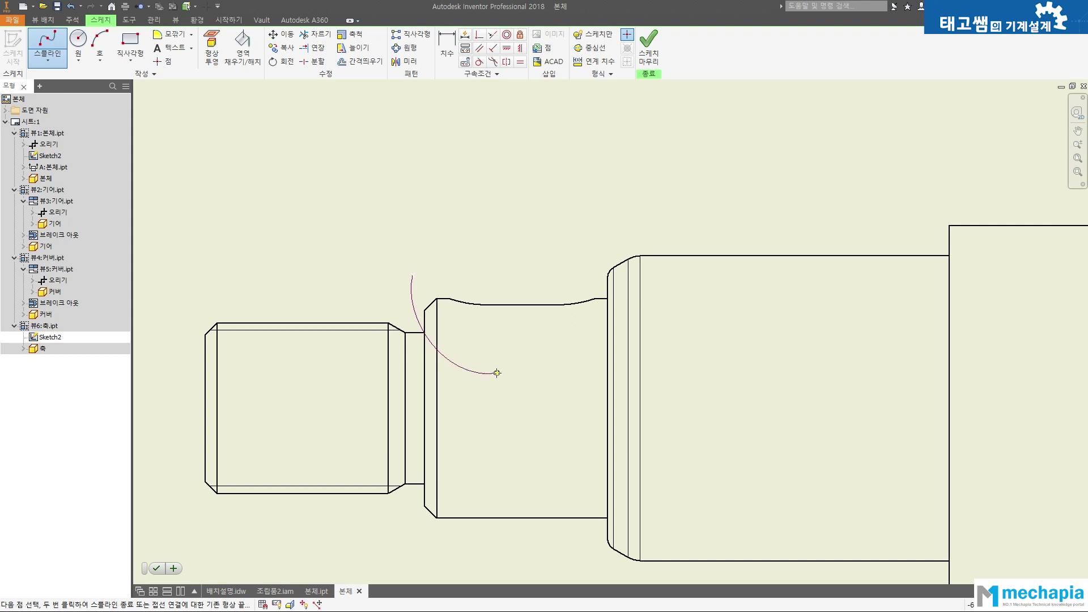
{"action": "left_click", "coordinate": [541, 366]}
{"action": "left_click", "coordinate": [615, 357]}
{"action": "left_click", "coordinate": [607, 234]}
{"action": "left_click", "coordinate": [469, 233]}
{"action": "left_click", "coordinate": [431, 243]}
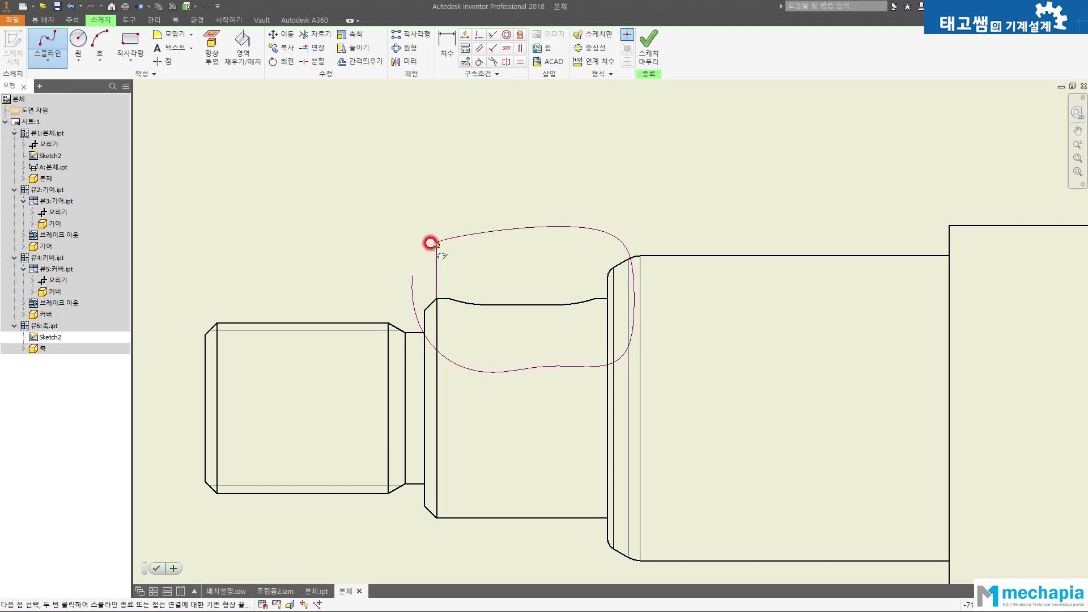
{"action": "left_click", "coordinate": [412, 277]}
{"action": "scroll", "coordinate": [413, 277], "scroll_direction": "up", "scroll_amount": 3}
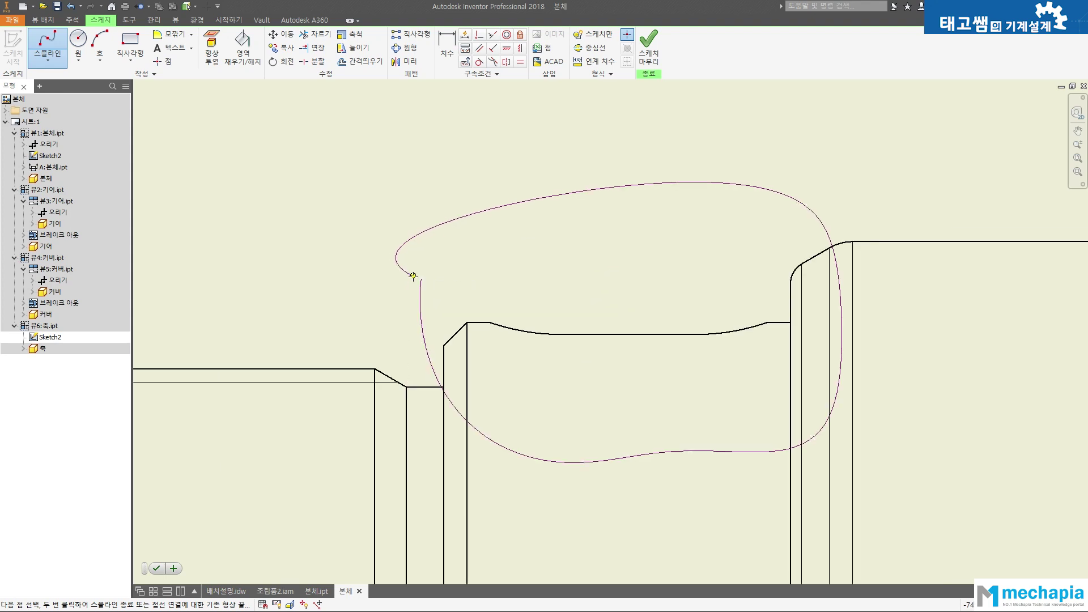
{"action": "scroll", "coordinate": [479, 203], "scroll_direction": "down", "scroll_amount": 2}
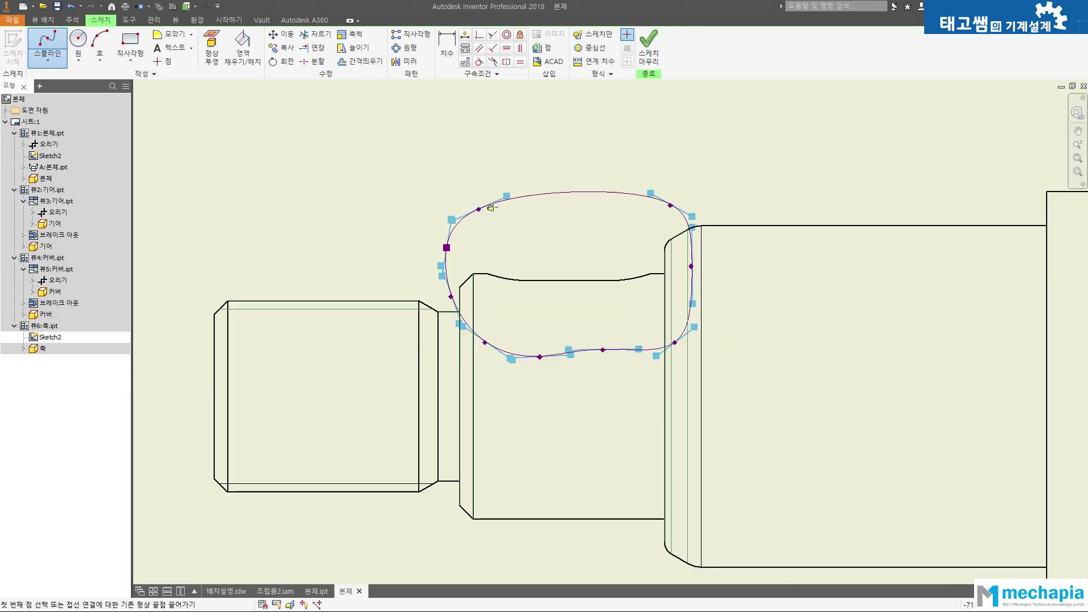
{"action": "left_click", "coordinate": [633, 97]}
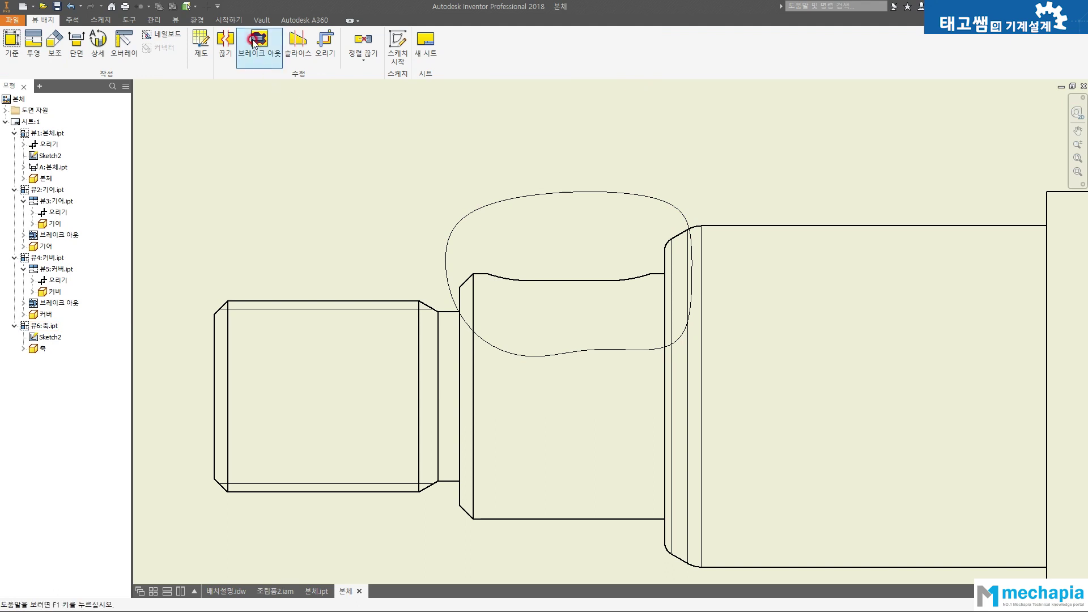
Break out the shaft view within the spline, taking the depth from the midpoint of the shoulder edge beside the left keyway
{"action": "left_click", "coordinate": [259, 44]}
{"action": "left_click", "coordinate": [496, 265]}
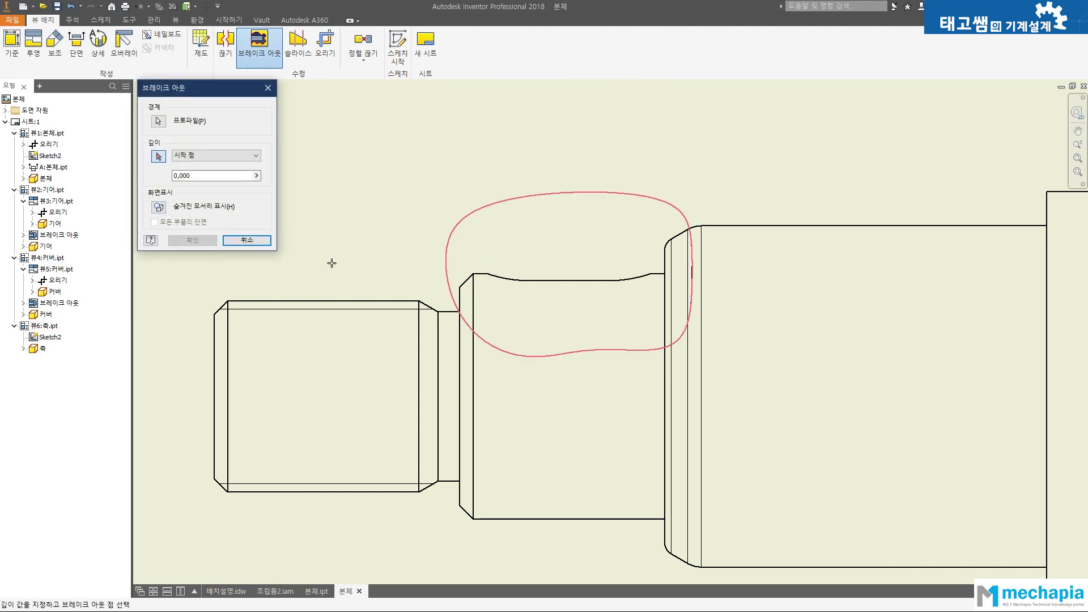
{"action": "left_click", "coordinate": [460, 395]}
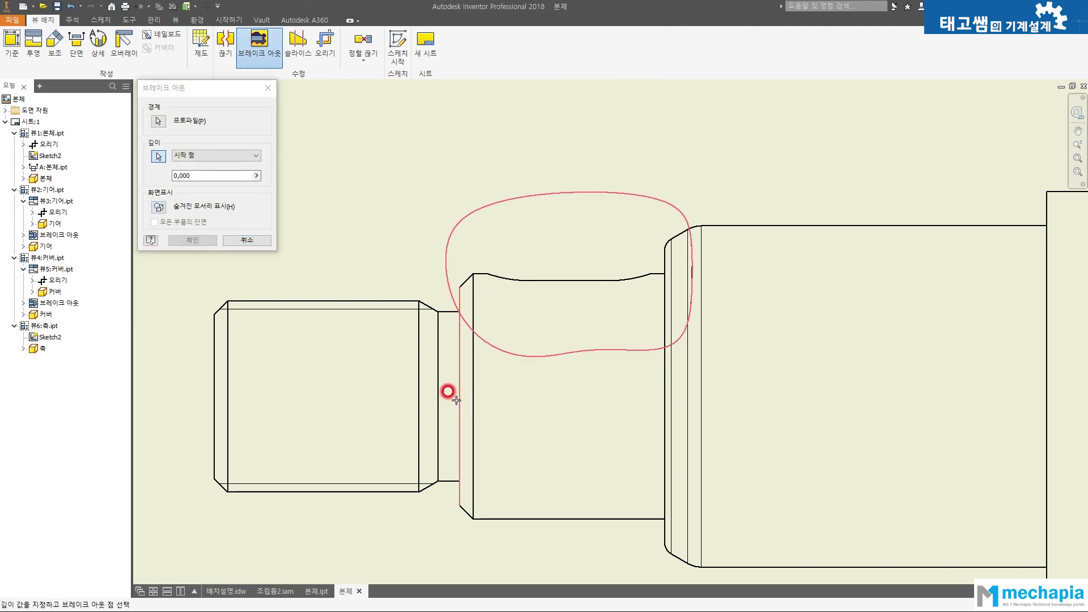
{"action": "left_click", "coordinate": [193, 240]}
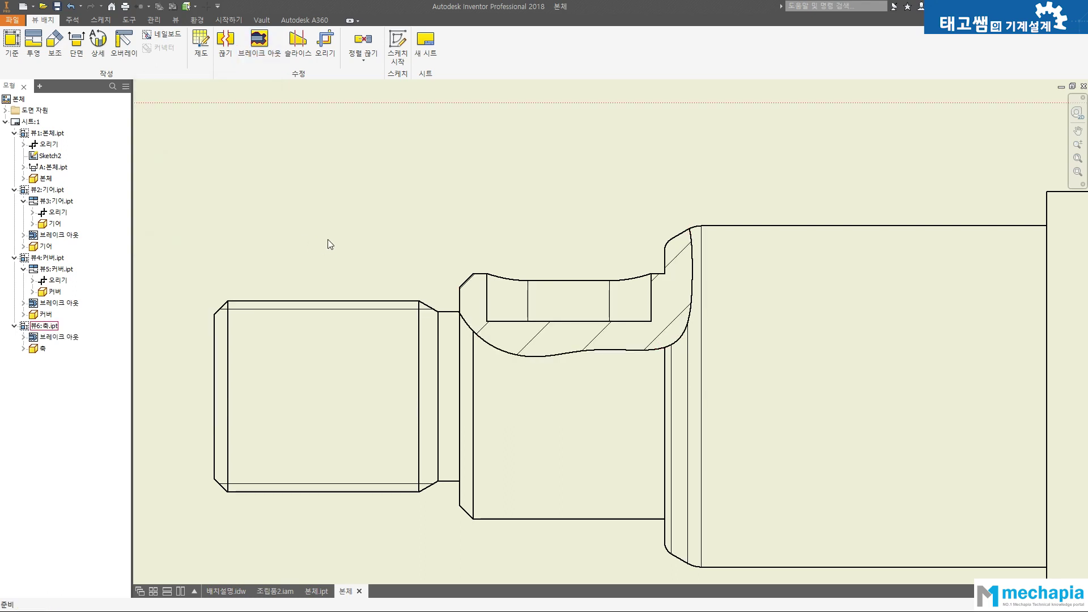
Move the shaft view down and slightly left, and lower the cover's half and sectioned views beside it
{"action": "scroll", "coordinate": [572, 232], "scroll_direction": "down", "scroll_amount": 5}
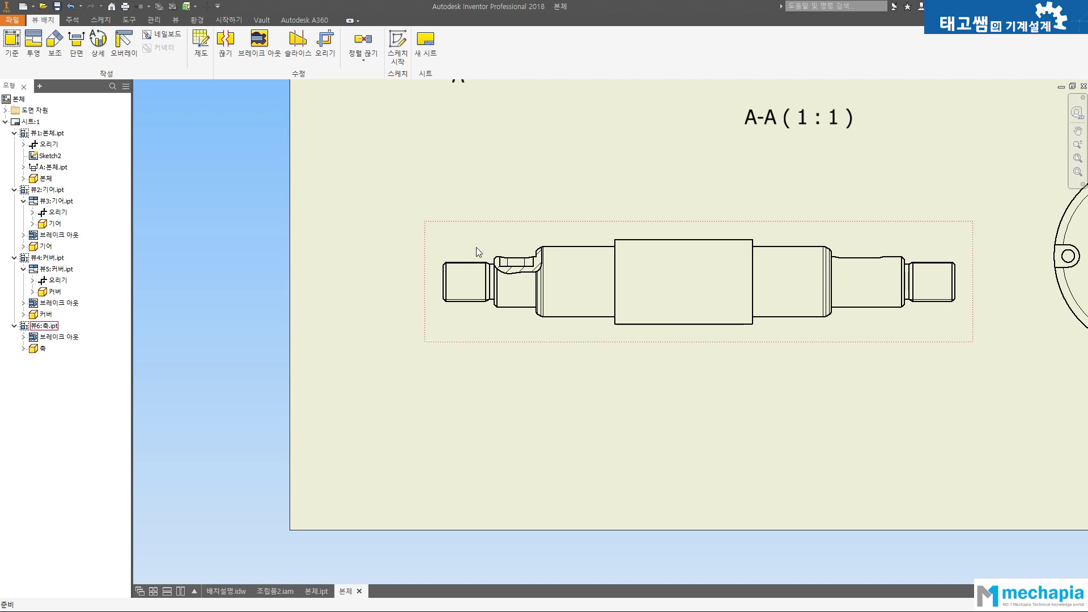
{"action": "scroll", "coordinate": [739, 209], "scroll_direction": "down", "scroll_amount": 3}
{"action": "mouse_move", "coordinate": [820, 180]}
{"action": "middle_mouse_down"}
{"action": "mouse_move", "coordinate": [589, 287]}
{"action": "mouse_move", "coordinate": [522, 301]}
{"action": "mouse_move", "coordinate": [550, 371]}
{"action": "mouse_move", "coordinate": [586, 366]}
{"action": "middle_mouse_up"}
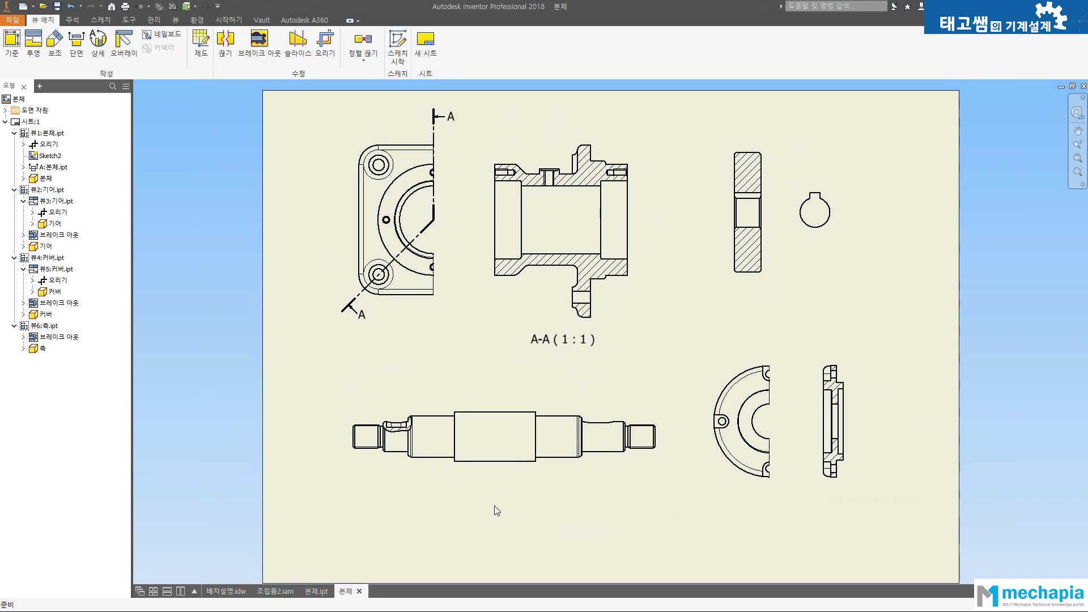
{"action": "left_click_drag", "start_coordinate": [516, 479], "coordinate": [501, 513]}
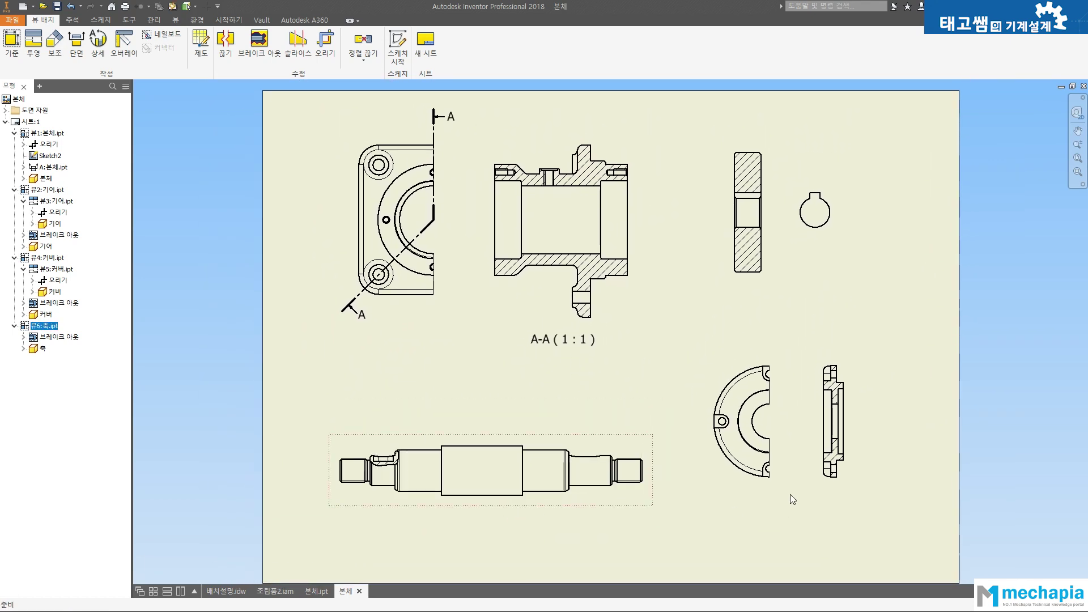
{"action": "mouse_move", "coordinate": [782, 499]}
{"action": "left_mouse_down"}
{"action": "mouse_move", "coordinate": [835, 510]}
{"action": "mouse_move", "coordinate": [833, 521]}
{"action": "mouse_move", "coordinate": [778, 519]}
{"action": "left_mouse_up"}
{"action": "left_click", "coordinate": [775, 520]}
Shift the gear's sectioned view and its keyway view slightly to the right
{"action": "left_click", "coordinate": [770, 277]}
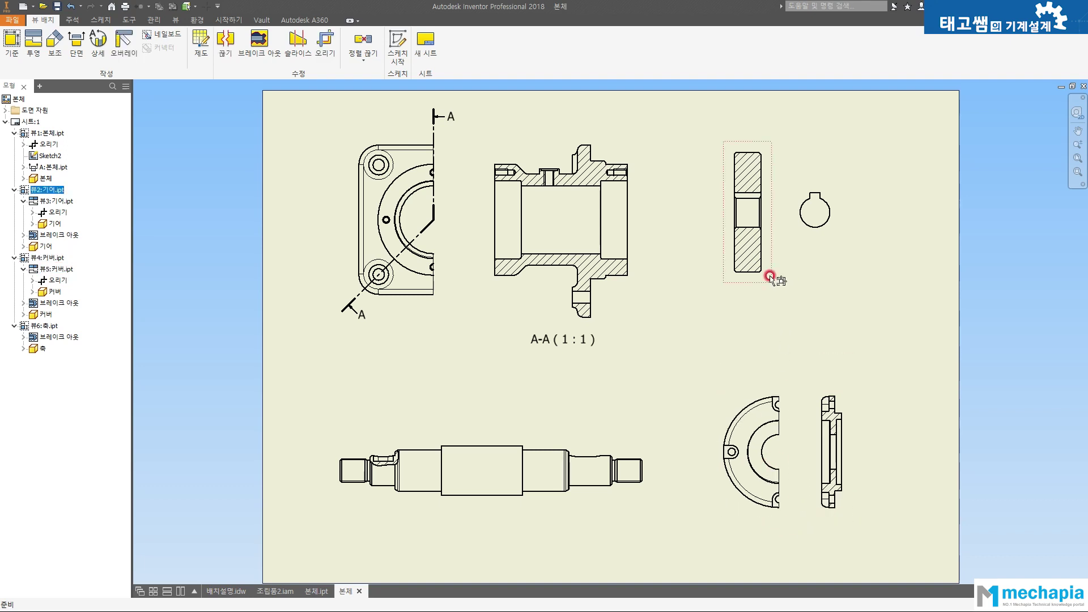
{"action": "left_click_drag", "start_coordinate": [771, 277], "coordinate": [781, 277]}
{"action": "left_click_drag", "start_coordinate": [808, 243], "coordinate": [815, 243]}
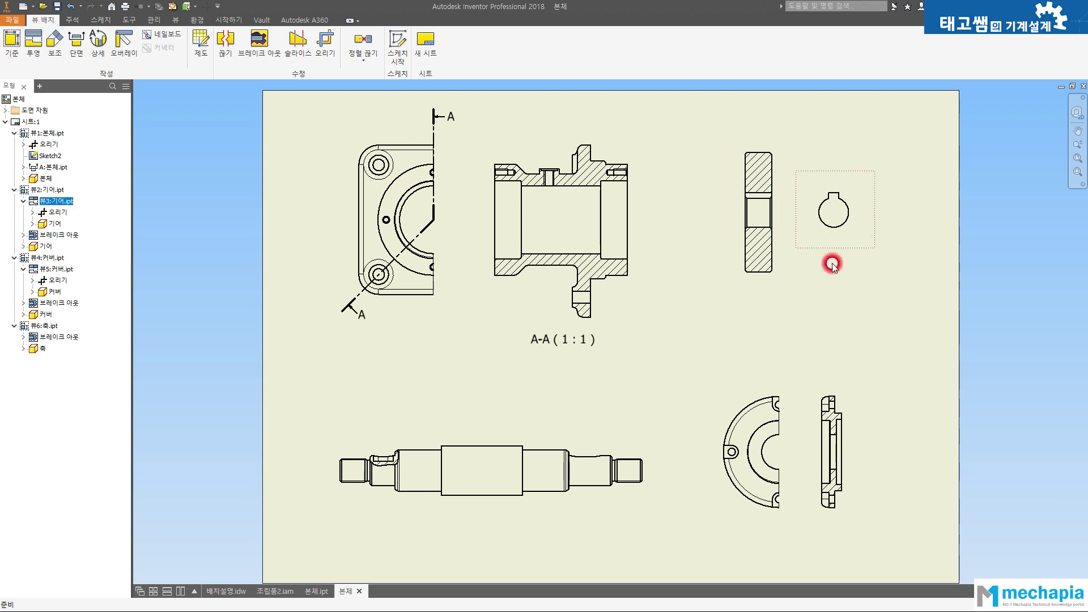
{"action": "left_click", "coordinate": [772, 283]}
{"action": "left_click_drag", "start_coordinate": [772, 284], "coordinate": [781, 285]}
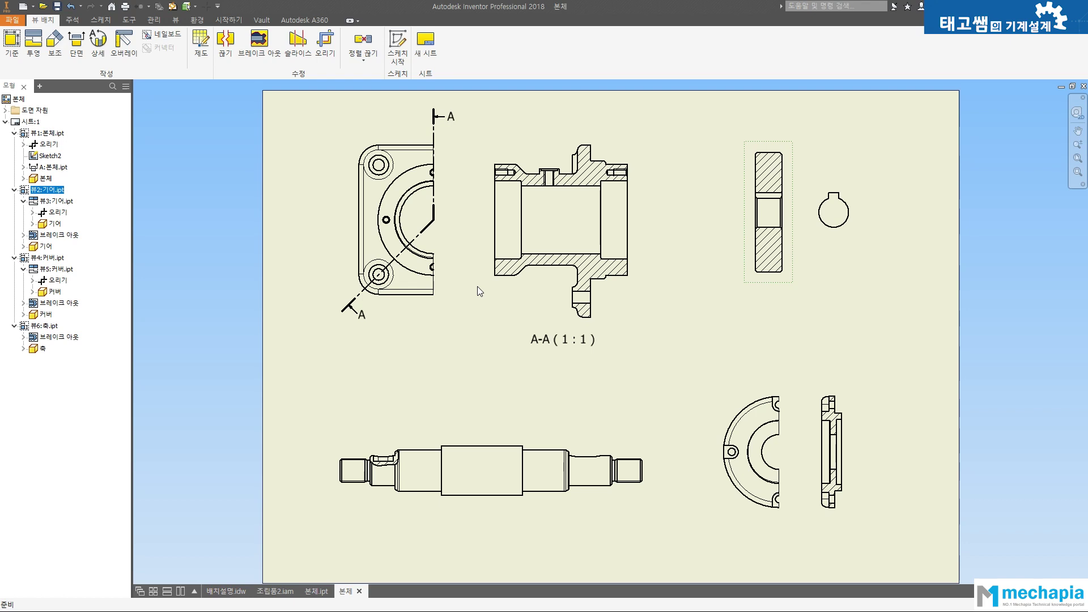
Set up a DWG export of the drawing named 2D도면 with the AutoCAD DWG file format
{"action": "middle_click_drag", "start_coordinate": [635, 377], "coordinate": [626, 364]}
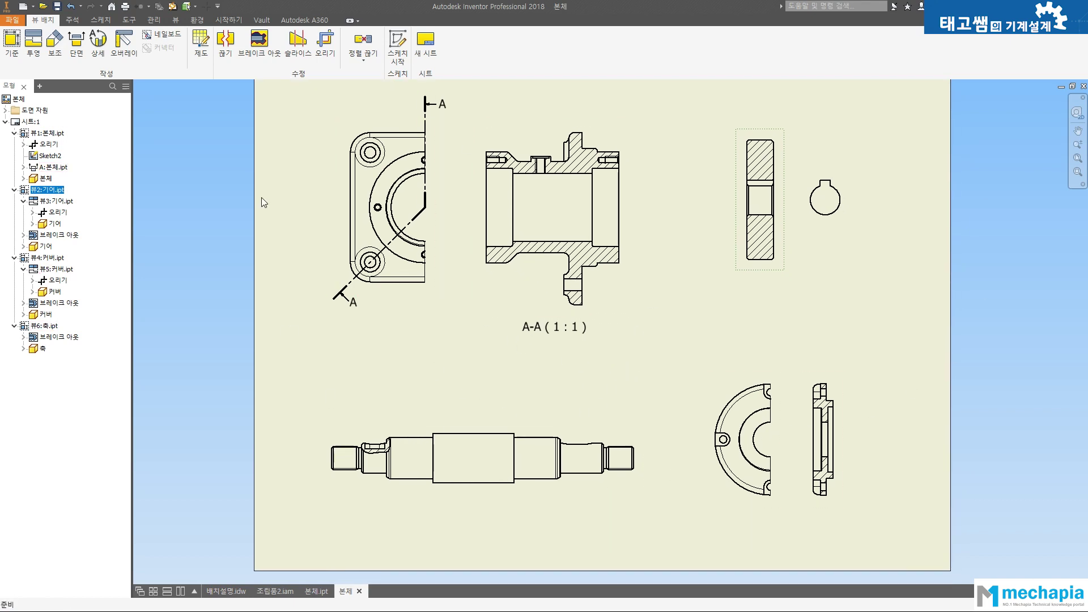
{"action": "left_click", "coordinate": [12, 20]}
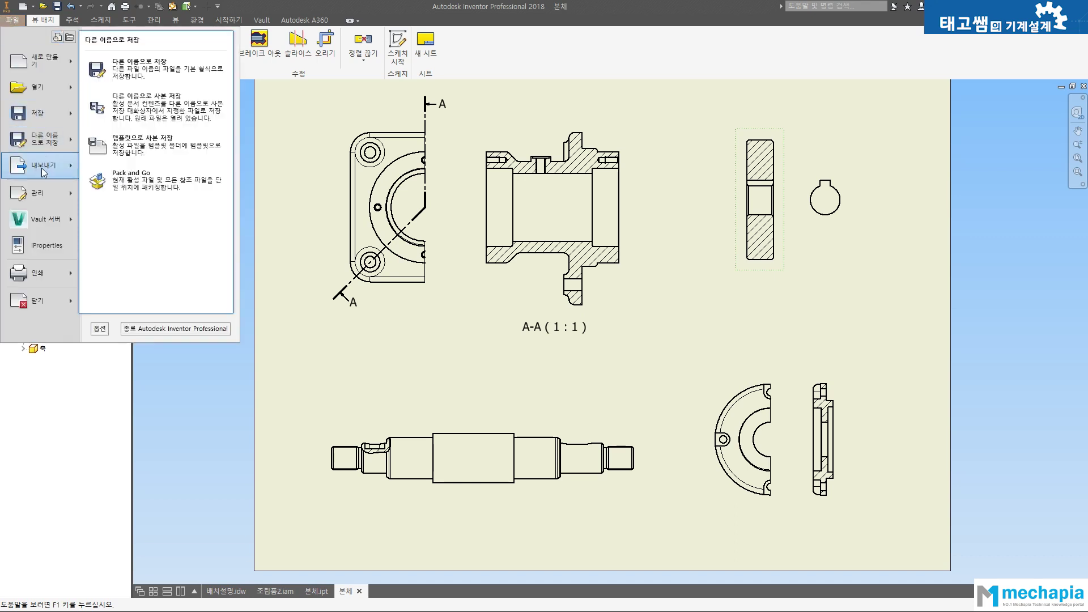
{"action": "left_click", "coordinate": [73, 166]}
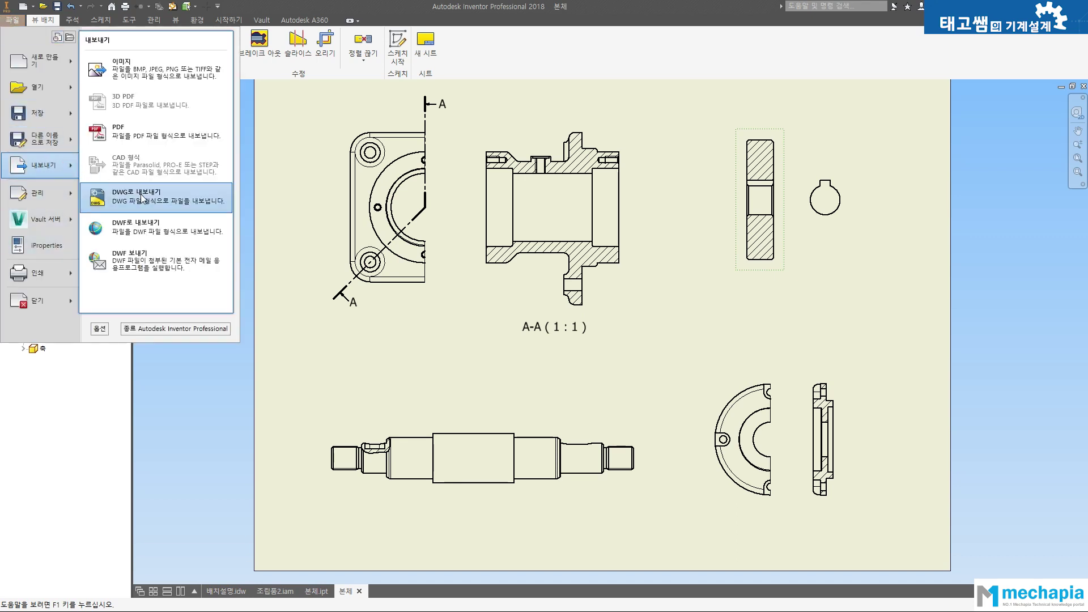
{"action": "left_click", "coordinate": [124, 202]}
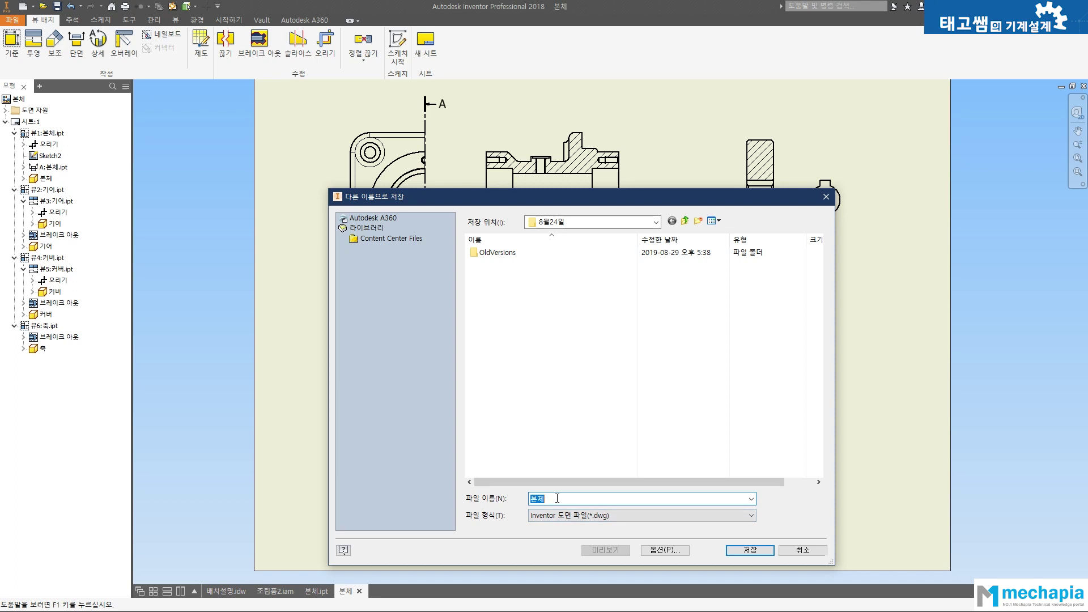
{"action": "type", "text": "2"}
{"action": "type", "text": "D도며"}
{"action": "left_click_drag", "start_coordinate": [601, 199], "coordinate": [599, 108]}
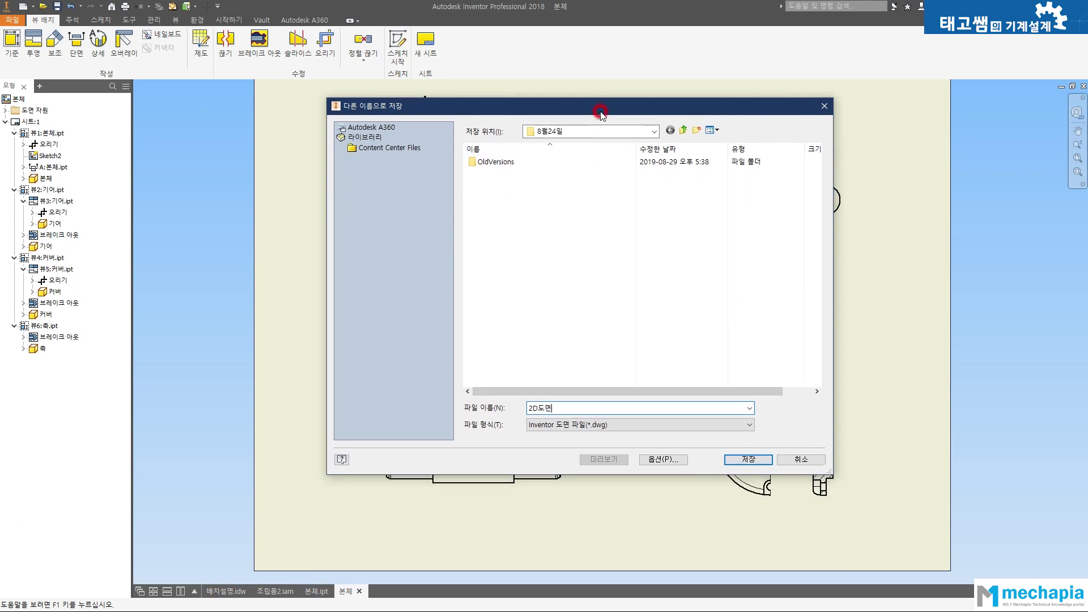
{"action": "left_click", "coordinate": [542, 428]}
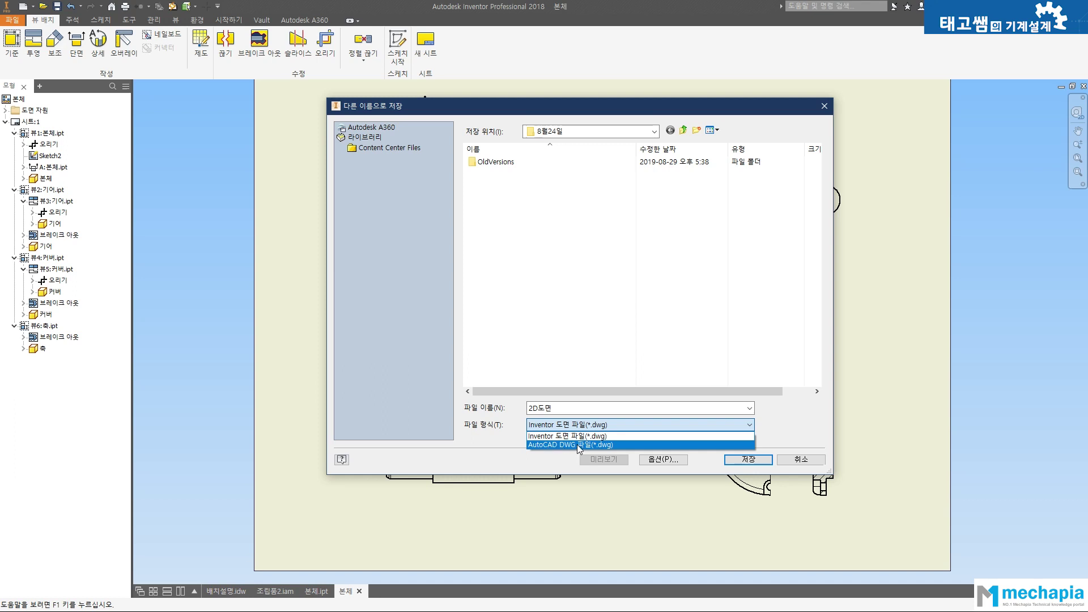
{"action": "left_click", "coordinate": [578, 446]}
Set the export's file version to AutoCAD 2013, keep the default export destination options and save the DWG
{"action": "left_click", "coordinate": [649, 459]}
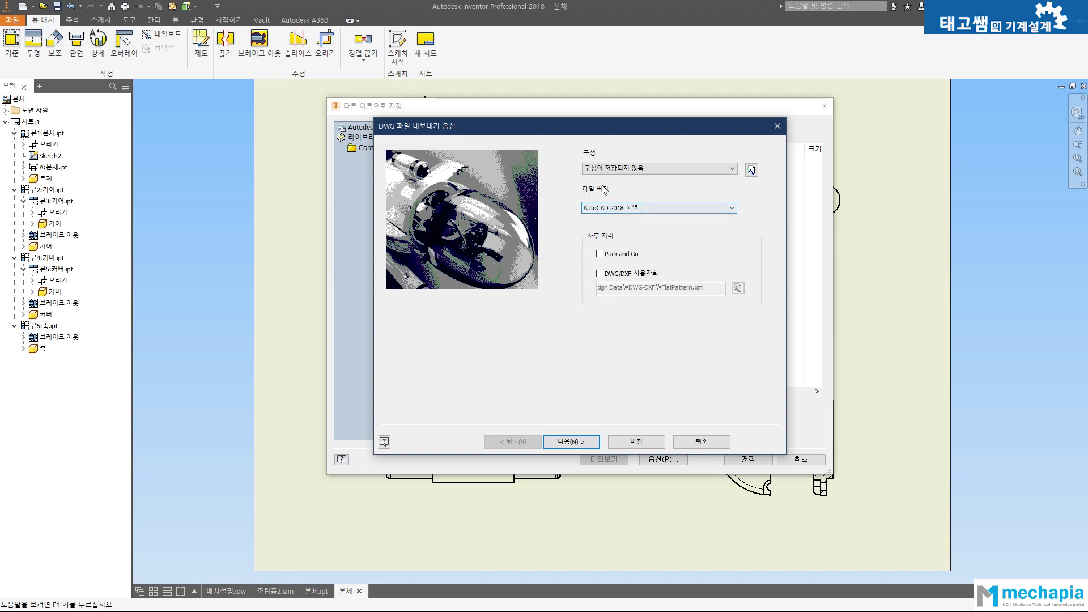
{"action": "left_click", "coordinate": [632, 211]}
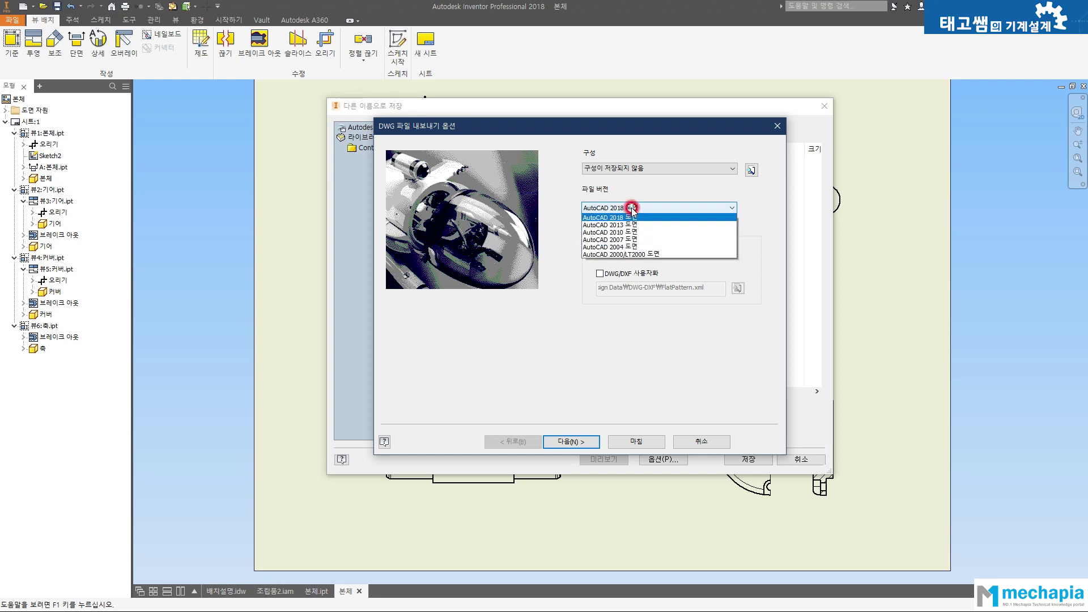
{"action": "left_click", "coordinate": [641, 233]}
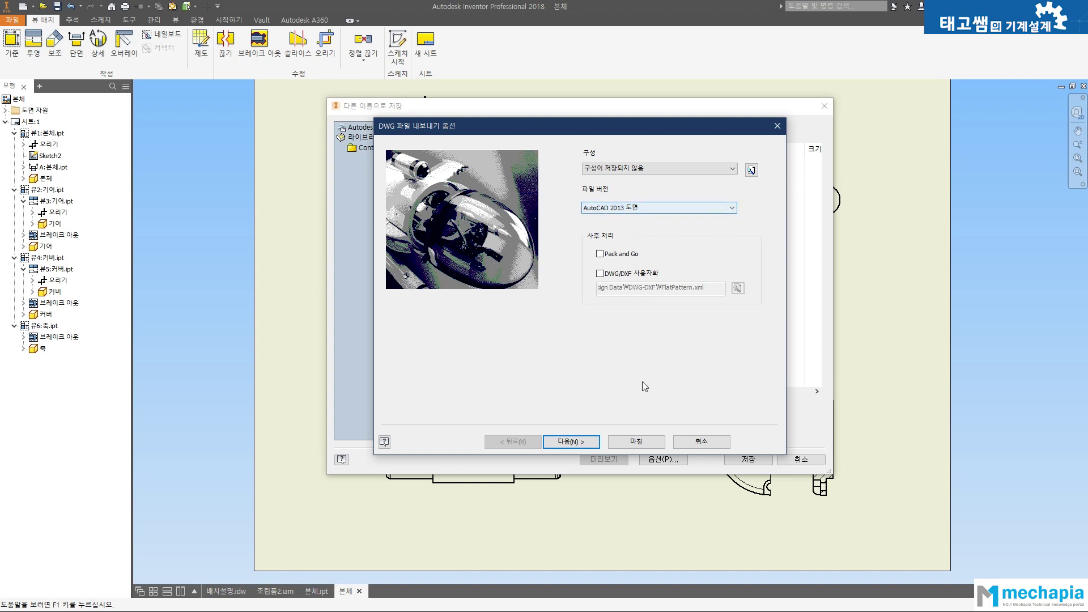
{"action": "left_click", "coordinate": [572, 442]}
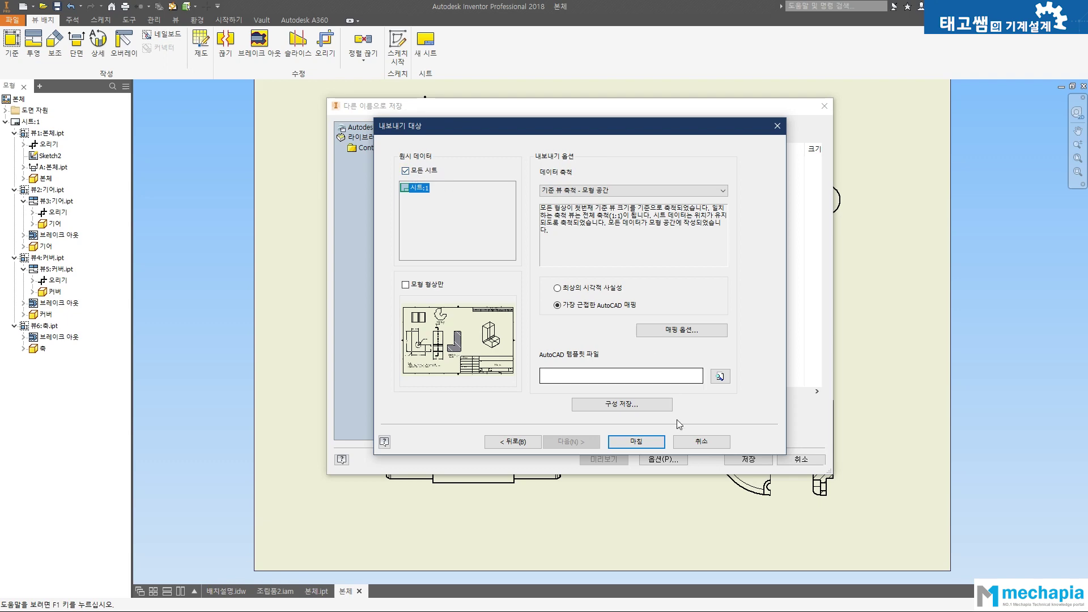
{"action": "left_click", "coordinate": [636, 441]}
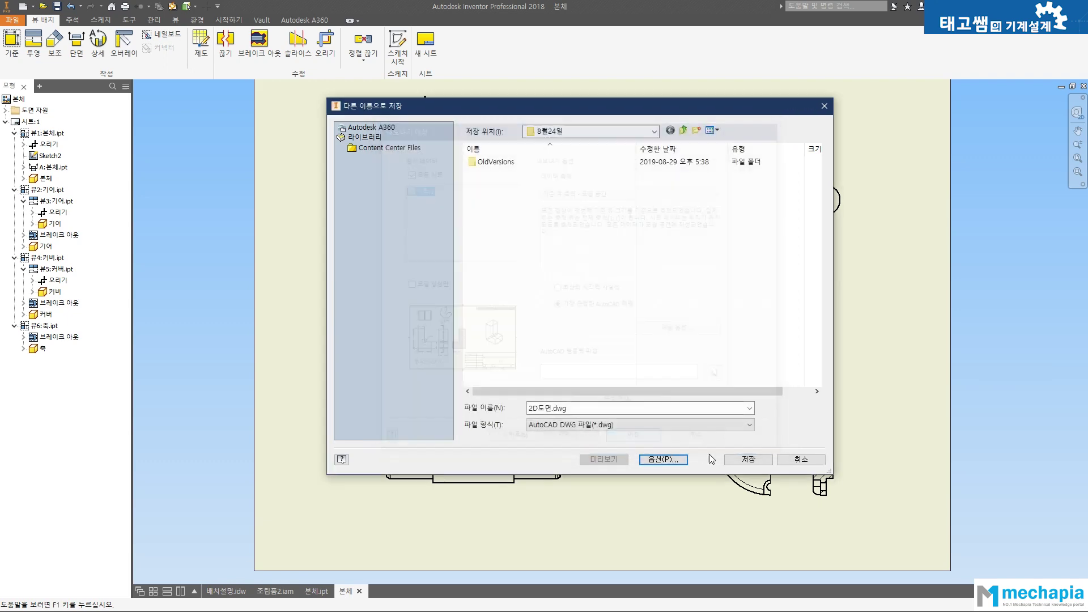
{"action": "left_click", "coordinate": [749, 460]}
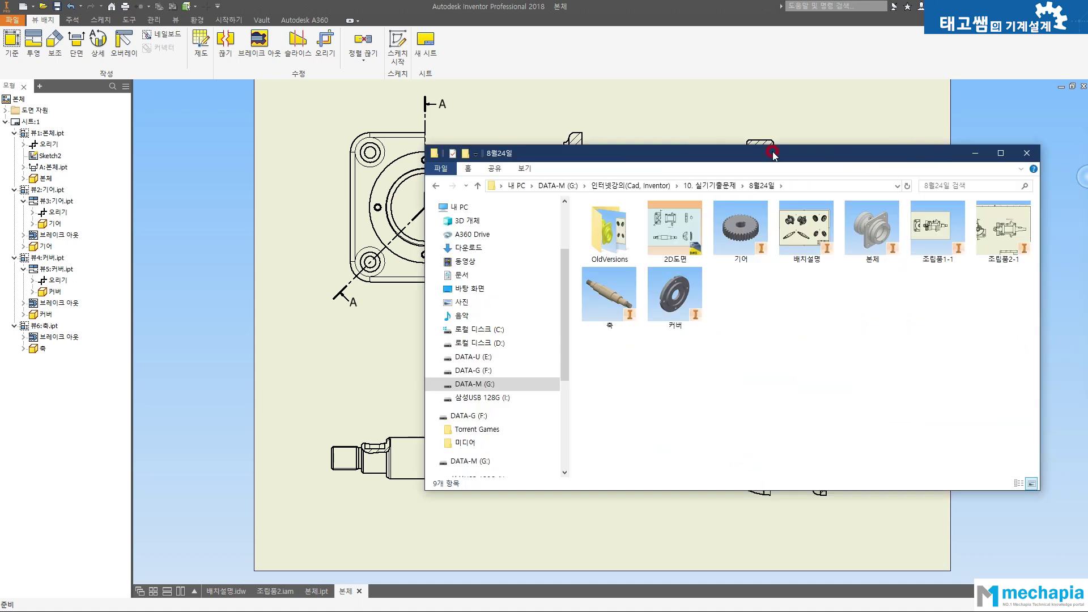
Open the exported 2D도면 file from the 8월24일 folder in AutoCAD and view its layout
{"action": "mouse_move", "coordinate": [772, 155]}
{"action": "left_mouse_down"}
{"action": "mouse_move", "coordinate": [634, 91]}
{"action": "mouse_move", "coordinate": [621, 116]}
{"action": "left_mouse_up"}
{"action": "left_click", "coordinate": [526, 212]}
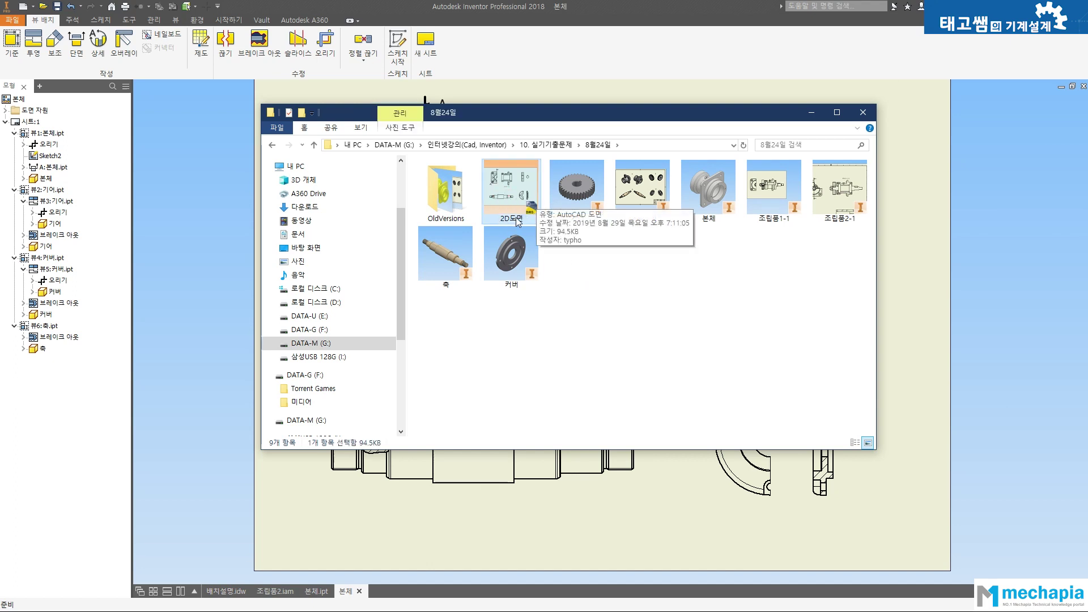
{"action": "double_click", "coordinate": [511, 191]}
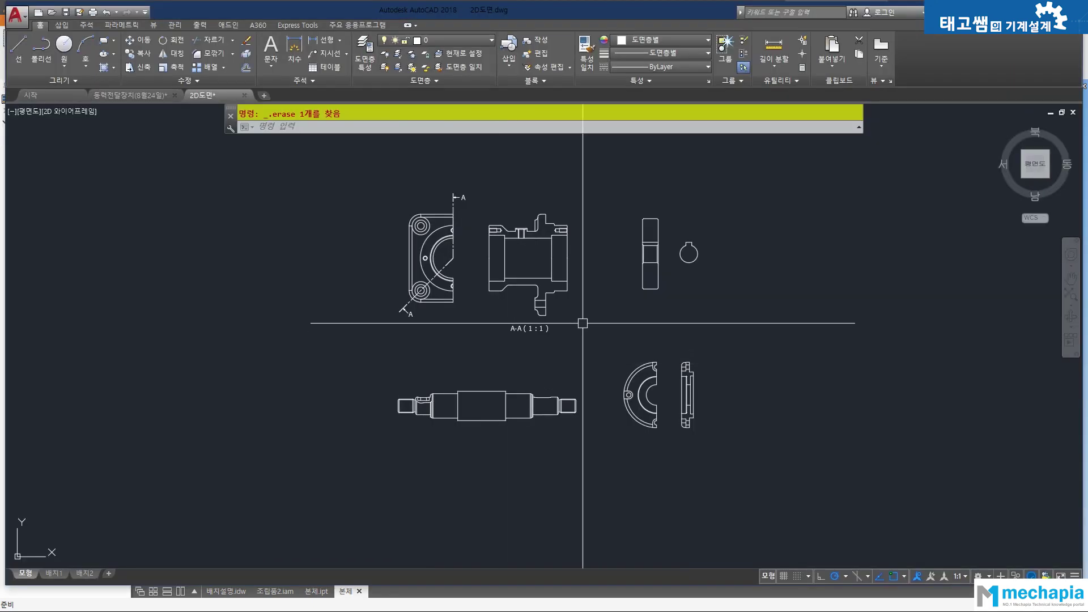
{"action": "middle_click_drag", "start_coordinate": [583, 319], "coordinate": [588, 364]}
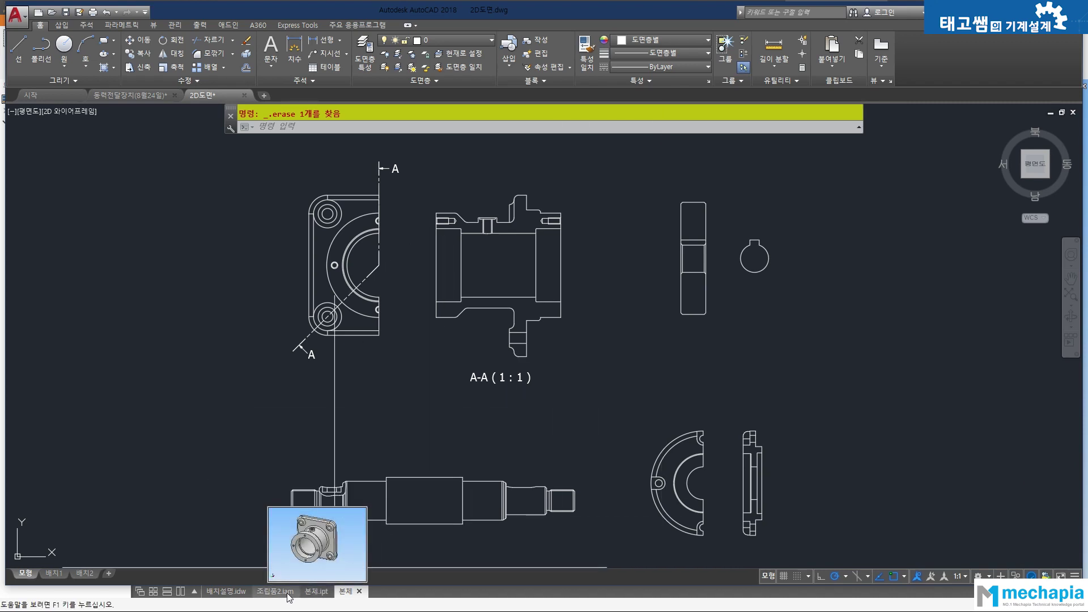
Compare the exported 2D도면 drawing with the finished dimensioned drawing 동력전달장치(8월24일)
{"action": "left_click", "coordinate": [123, 99]}
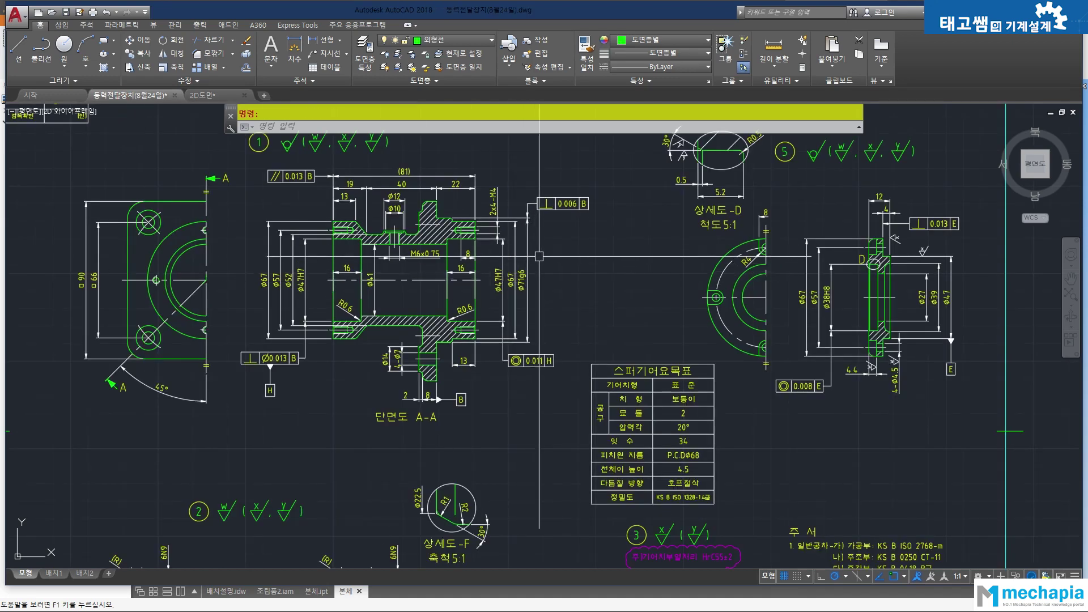
{"action": "scroll", "coordinate": [607, 272], "scroll_direction": "down", "scroll_amount": 4}
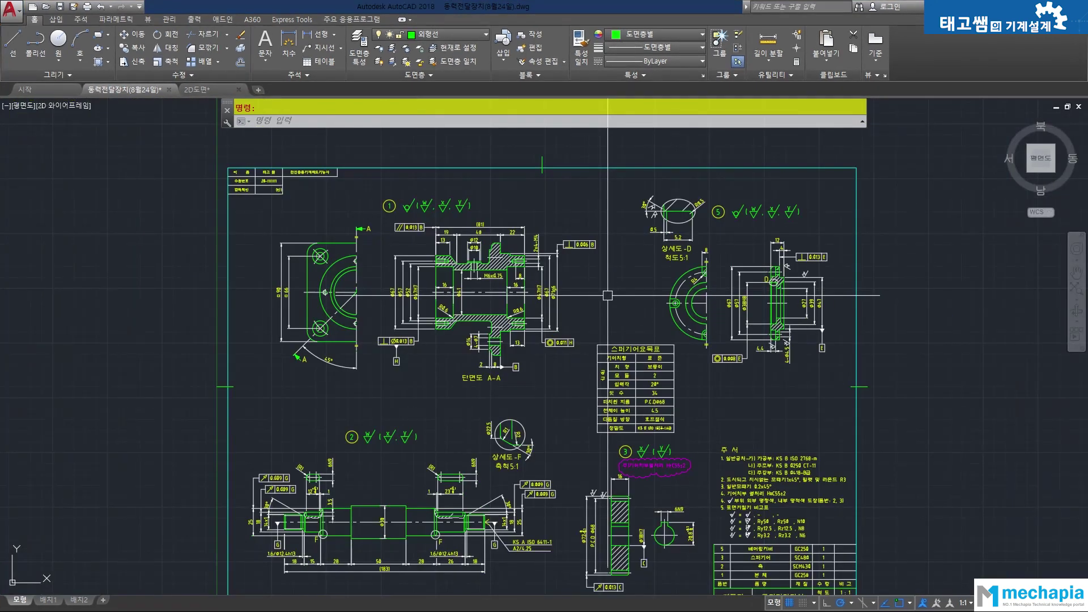
{"action": "middle_click_drag", "start_coordinate": [609, 297], "coordinate": [607, 260]}
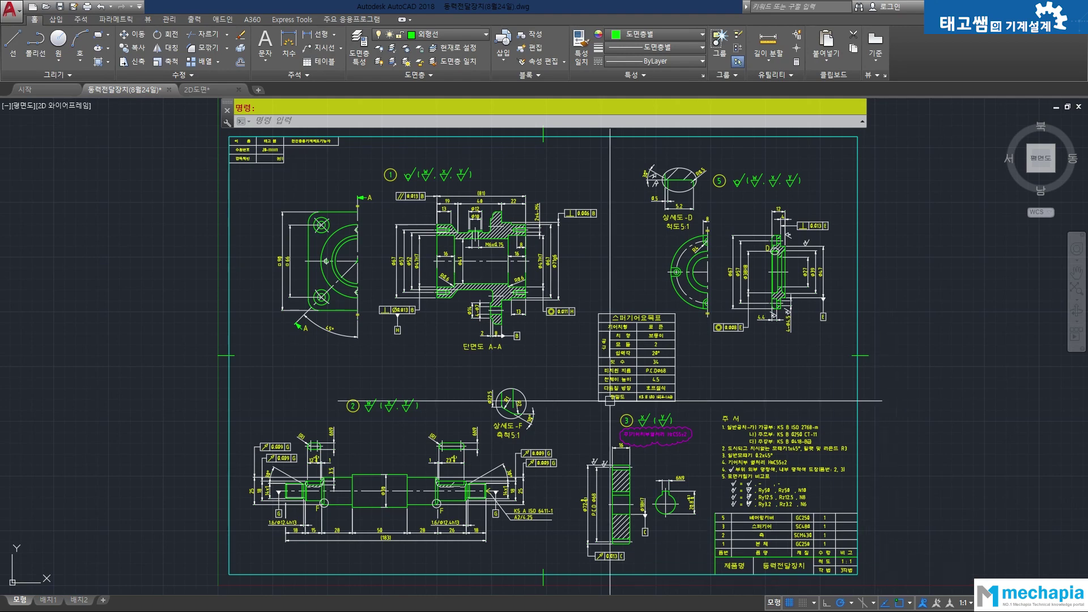
{"action": "scroll", "coordinate": [329, 340], "scroll_direction": "up", "scroll_amount": 2}
{"action": "scroll", "coordinate": [414, 280], "scroll_direction": "down", "scroll_amount": 2}
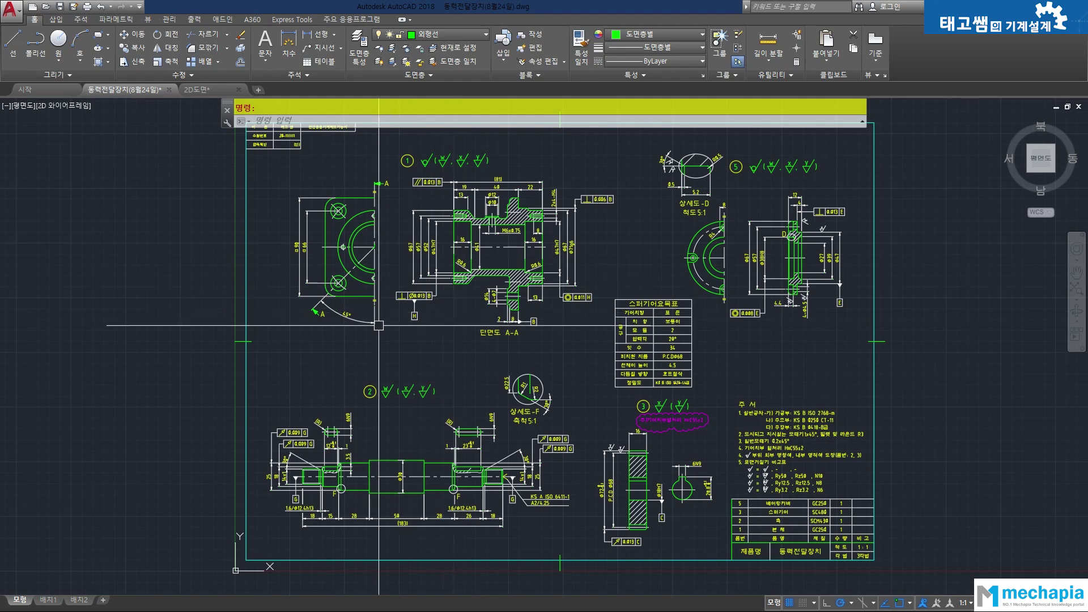
{"action": "left_click", "coordinate": [196, 89]}
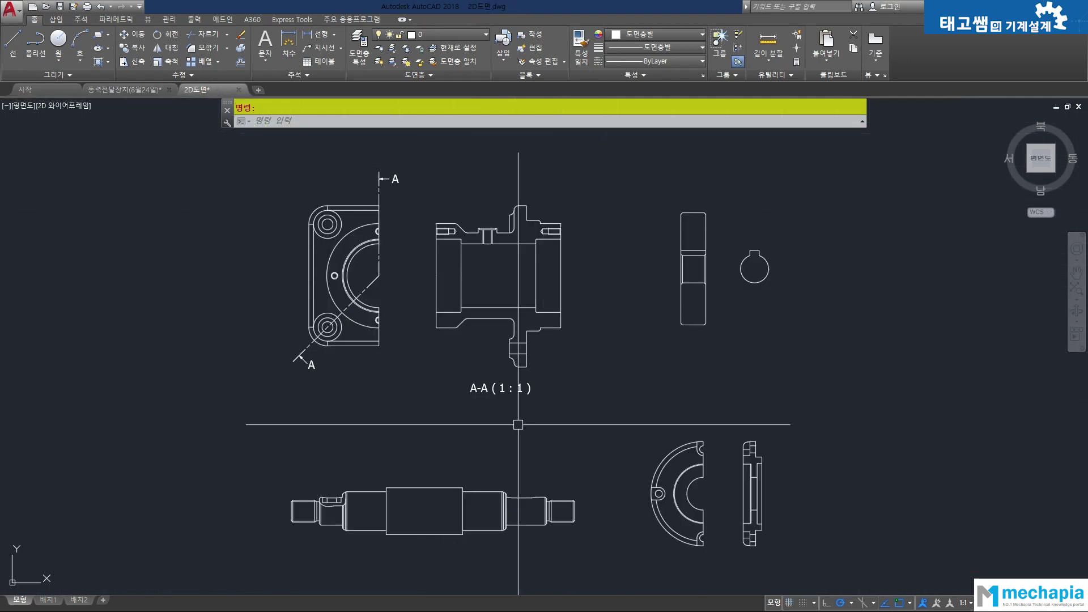
{"action": "left_click", "coordinate": [139, 89]}
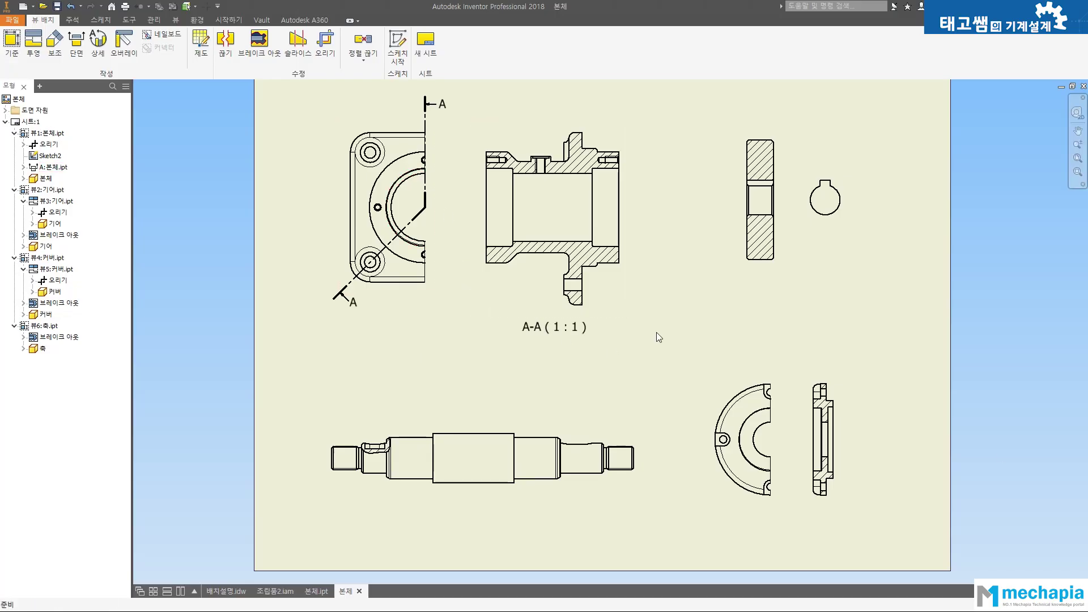
Return to Inventor and create a horizontal centerline through the bore of housing section A-A, between the midpoints of its end edges
{"action": "middle_click_drag", "start_coordinate": [656, 332], "coordinate": [635, 341]}
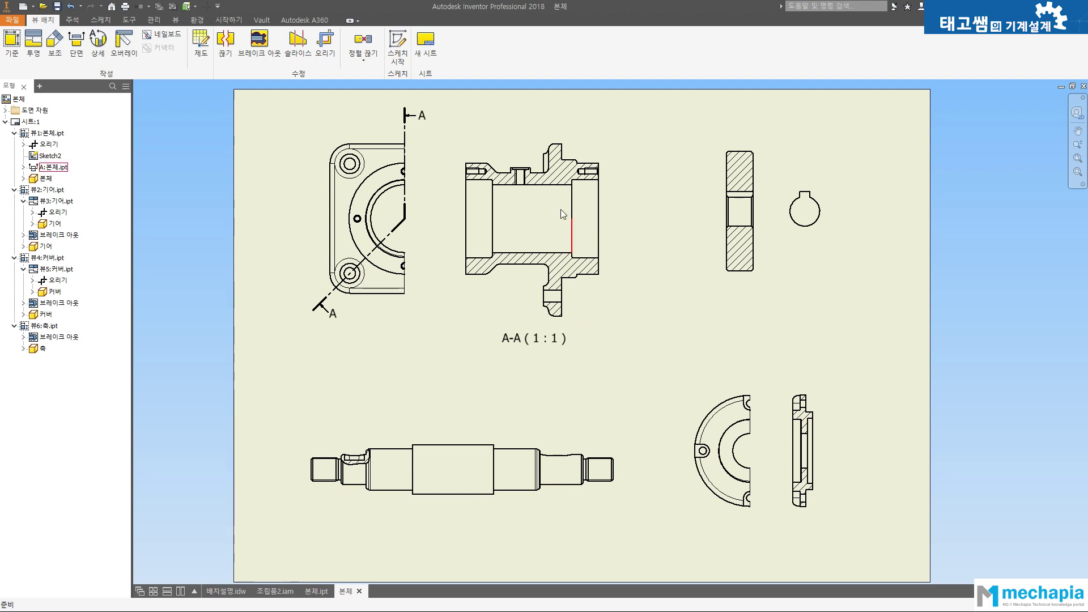
{"action": "left_click", "coordinate": [72, 20]}
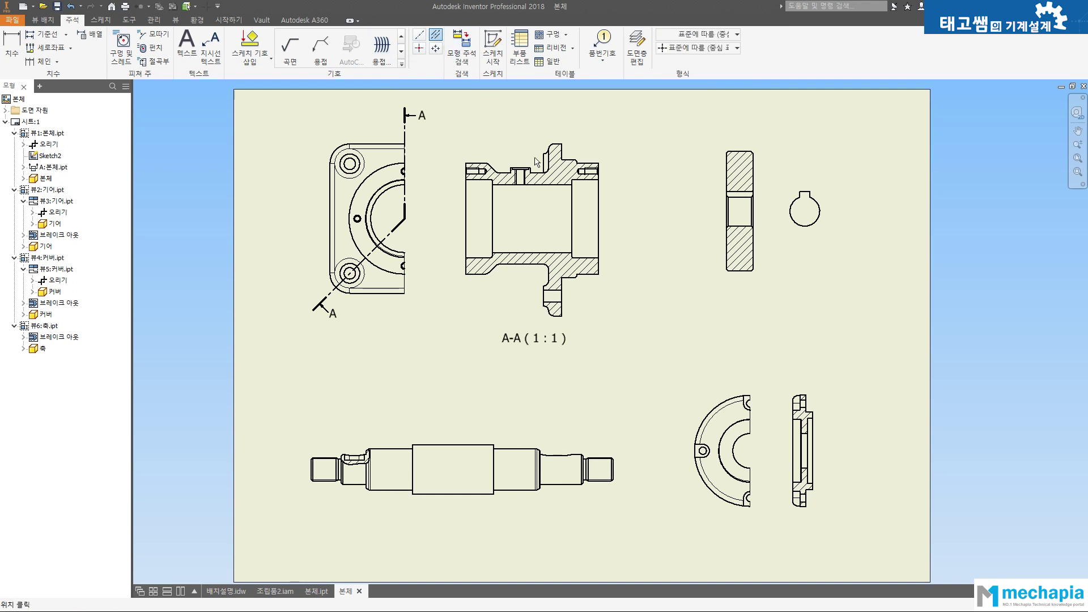
{"action": "left_click", "coordinate": [594, 212]}
{"action": "left_click", "coordinate": [644, 204]}
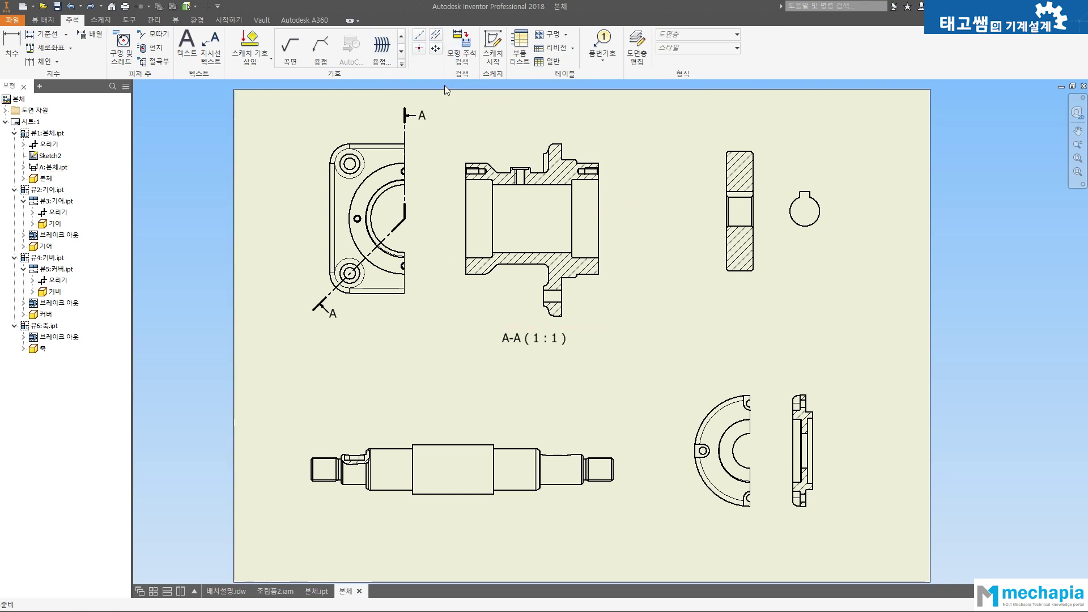
{"action": "left_click", "coordinate": [423, 40]}
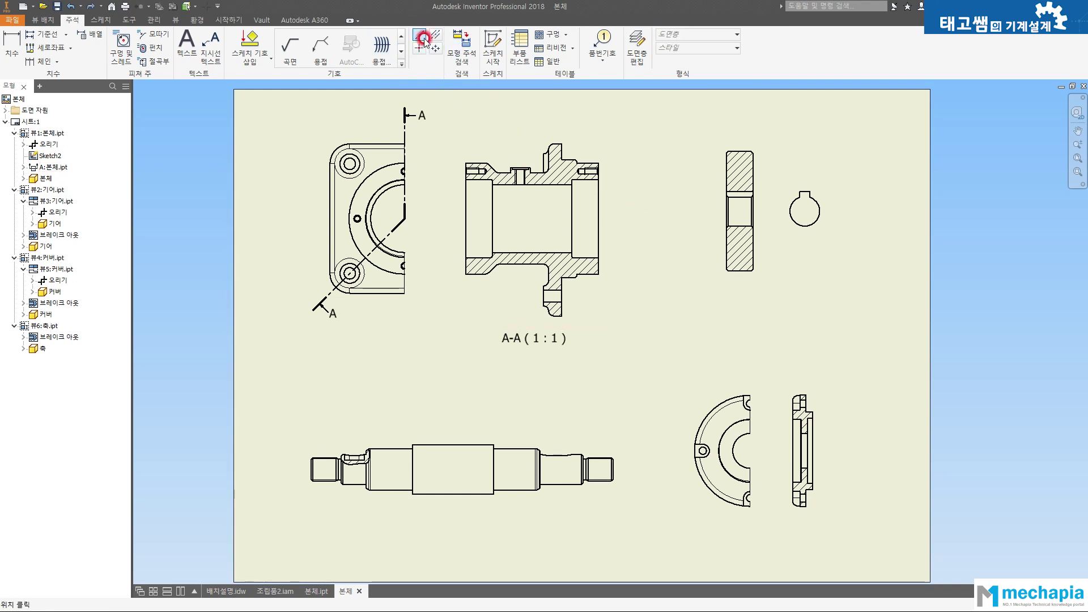
{"action": "left_click", "coordinate": [466, 218]}
{"action": "left_click", "coordinate": [598, 217]}
{"action": "right_click", "coordinate": [673, 226]}
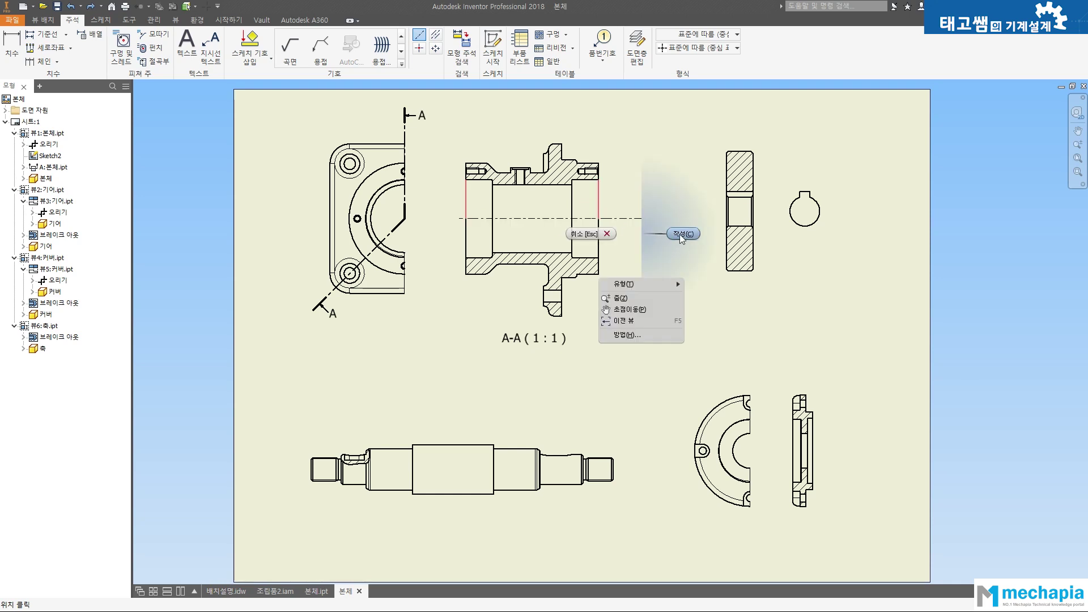
{"action": "left_click", "coordinate": [623, 284]}
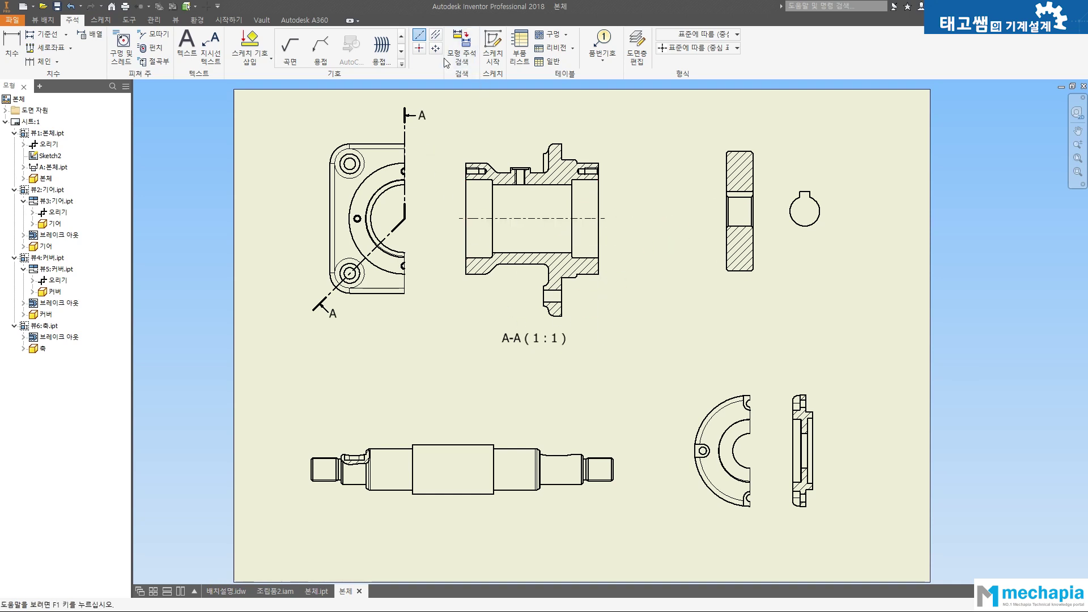
Place a center mark on the bore circle of the gear's keyway view
{"action": "left_click", "coordinate": [419, 48]}
{"action": "left_click", "coordinate": [790, 210]}
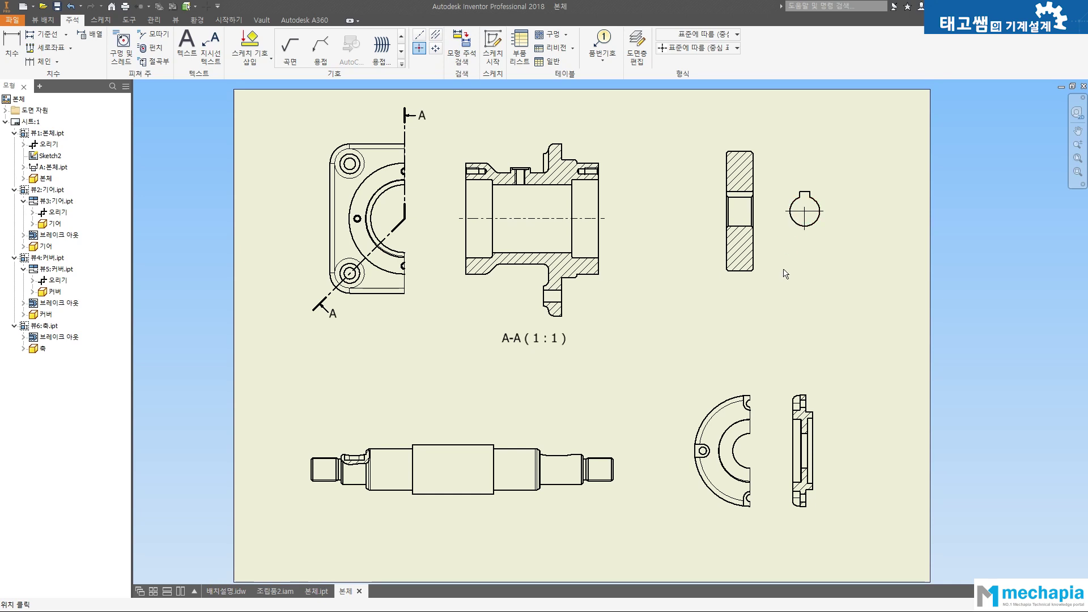
{"action": "scroll", "coordinate": [813, 203], "scroll_direction": "up", "scroll_amount": 3}
{"action": "left_click", "coordinate": [797, 195]}
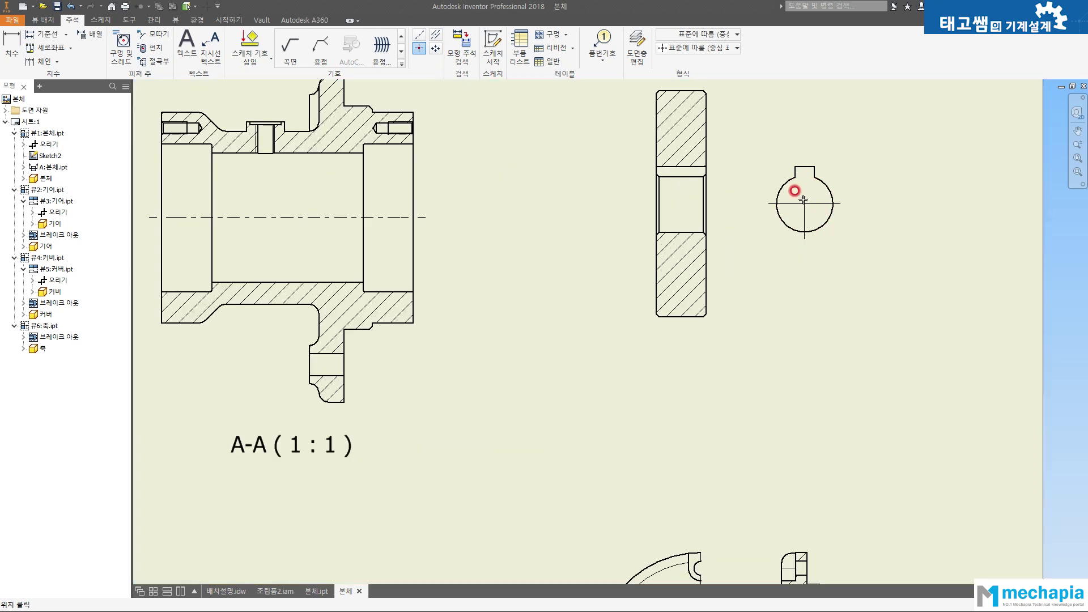
{"action": "right_click", "coordinate": [742, 198]}
{"action": "left_click", "coordinate": [737, 247]}
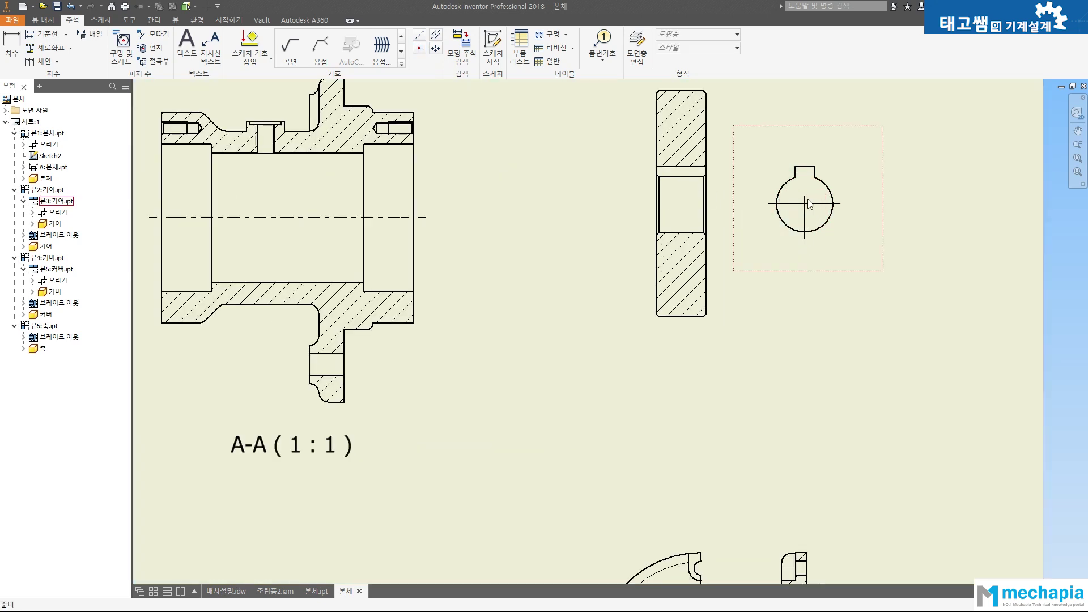
Extend the vertical line of the gear bore's center mark upward past the keyway
{"action": "left_click", "coordinate": [796, 195]}
{"action": "left_click_drag", "start_coordinate": [796, 194], "coordinate": [794, 148]}
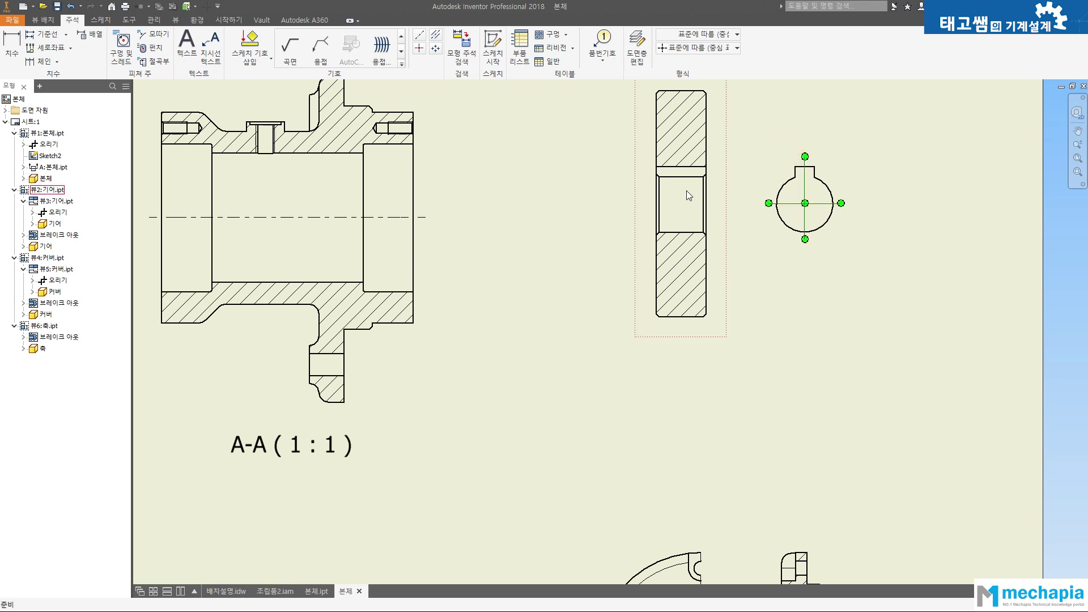
{"action": "key", "text": "Home"}
{"action": "key", "text": "Escape"}
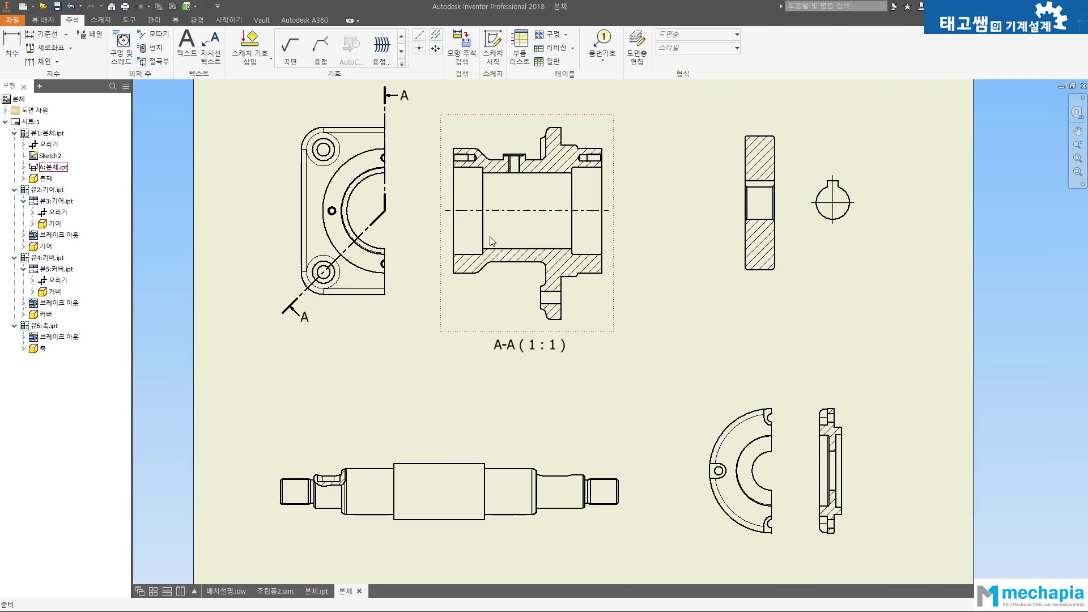
Create a centerline through the upper-left tapped hole in housing section A-A, from its opening's midpoint to its drill tip
{"action": "left_click", "coordinate": [419, 34]}
{"action": "scroll", "coordinate": [453, 148], "scroll_direction": "up", "scroll_amount": 5}
{"action": "scroll", "coordinate": [453, 149], "scroll_direction": "up", "scroll_amount": 3}
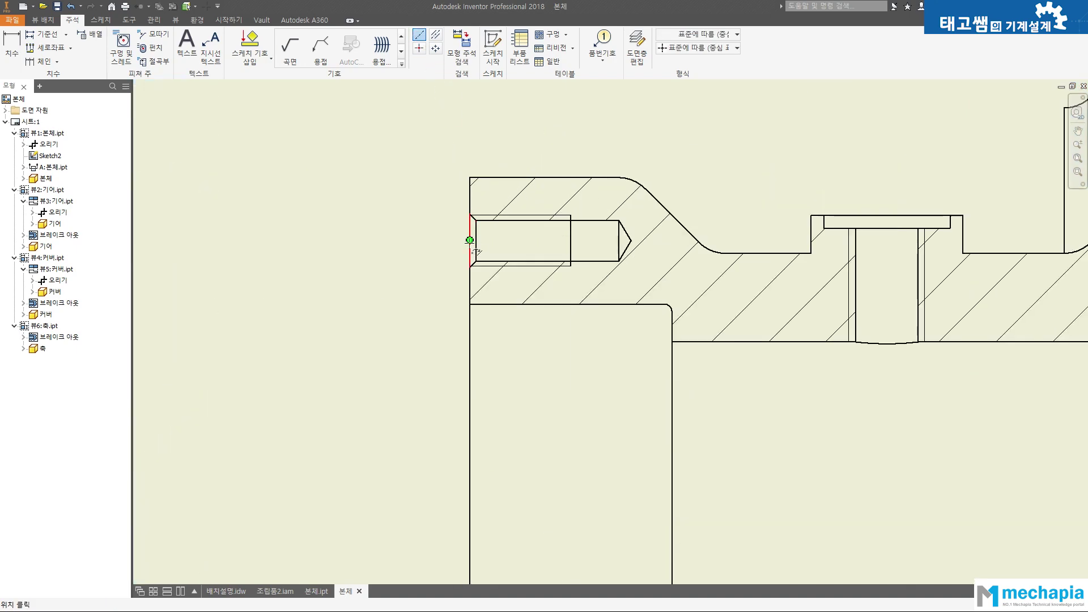
{"action": "left_click", "coordinate": [470, 241]}
{"action": "left_click", "coordinate": [631, 241]}
{"action": "right_click", "coordinate": [685, 242]}
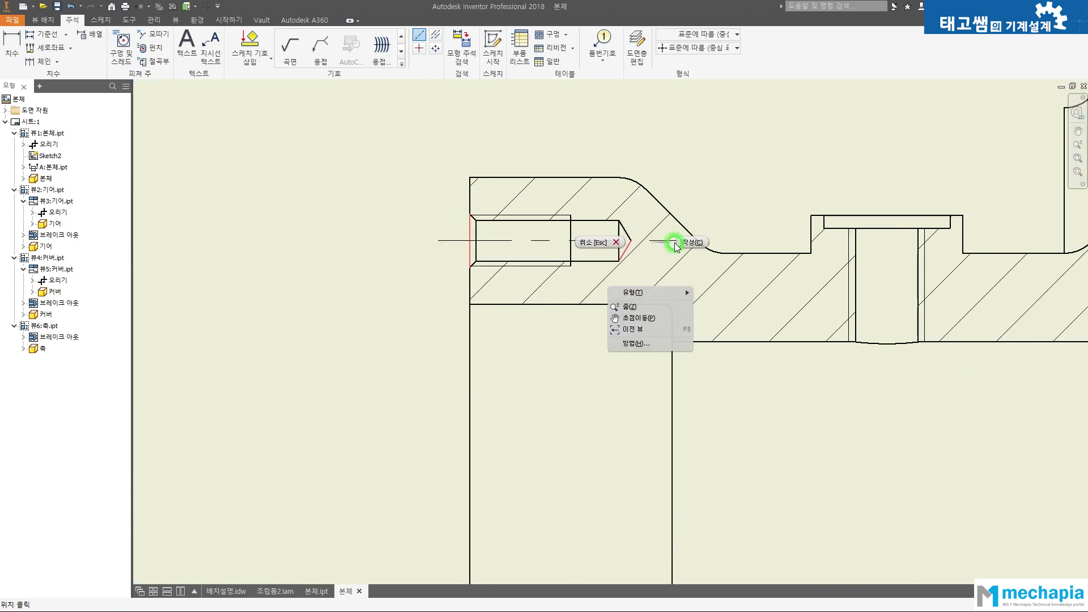
{"action": "left_click", "coordinate": [667, 233]}
{"action": "scroll", "coordinate": [668, 233], "scroll_direction": "down", "scroll_amount": 4}
{"action": "middle_click_drag", "start_coordinate": [715, 234], "coordinate": [718, 232]}
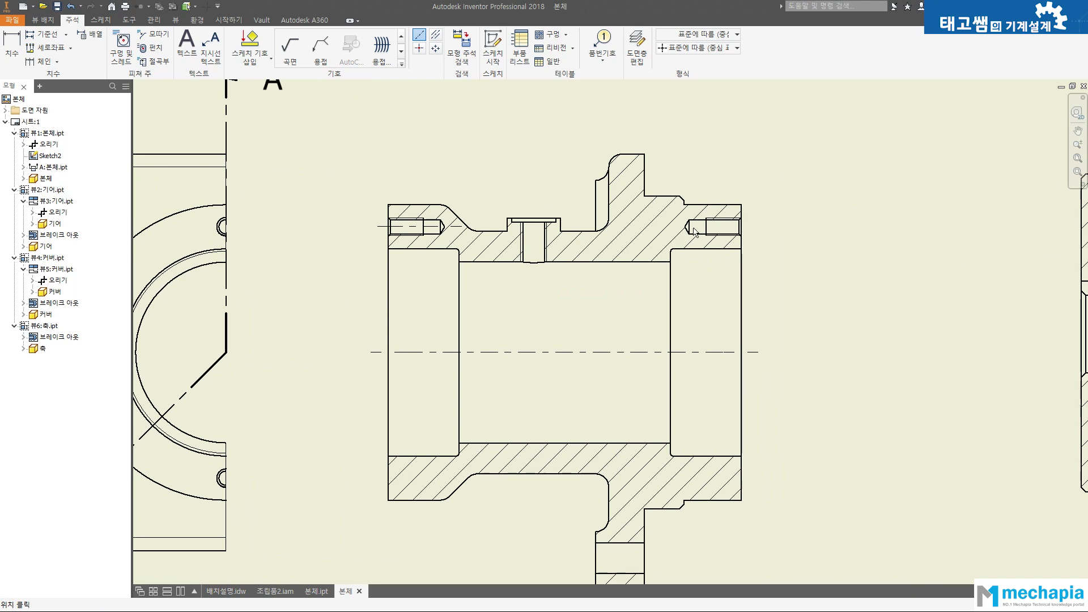
Create a centerline through the upper-right tapped hole in housing section A-A, extending past the housing's end face
{"action": "scroll", "coordinate": [674, 230], "scroll_direction": "up", "scroll_amount": 3}
{"action": "left_click", "coordinate": [779, 230]}
{"action": "scroll", "coordinate": [759, 136], "scroll_direction": "down", "scroll_amount": 3}
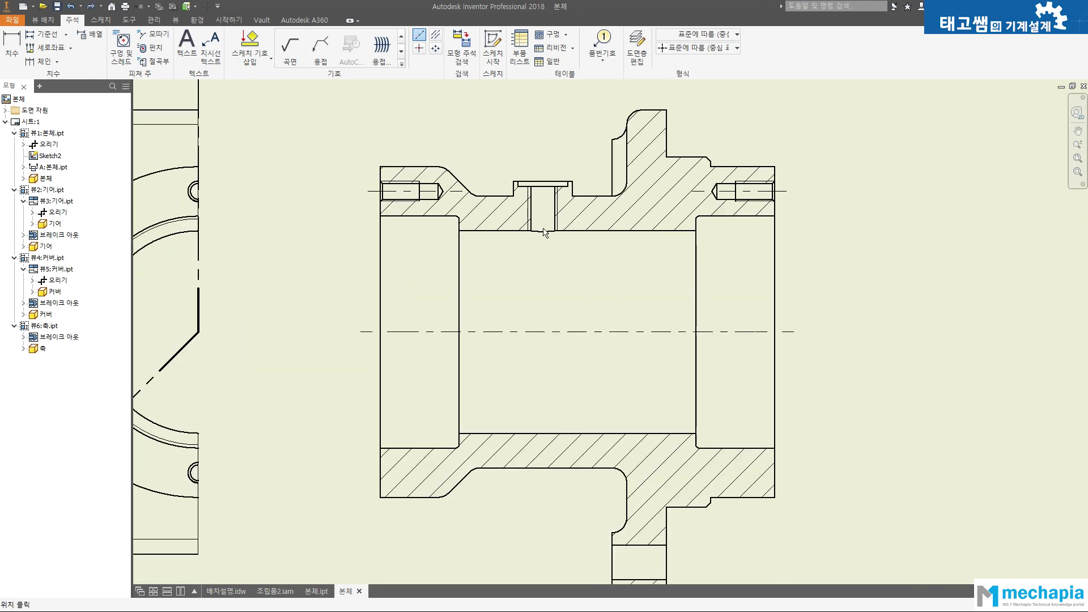
Add bisecting centerlines through the vertical top hole and the lower flange's bolt hole in housing section A-A
{"action": "left_click", "coordinate": [436, 35]}
{"action": "left_click", "coordinate": [554, 204]}
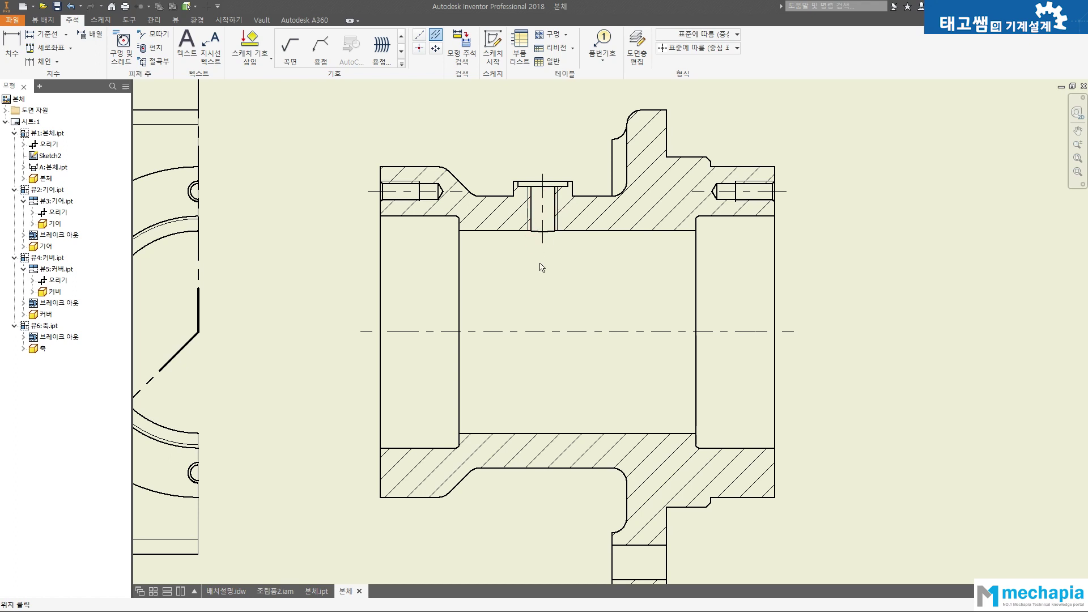
{"action": "scroll", "coordinate": [574, 283], "scroll_direction": "down", "scroll_amount": 2}
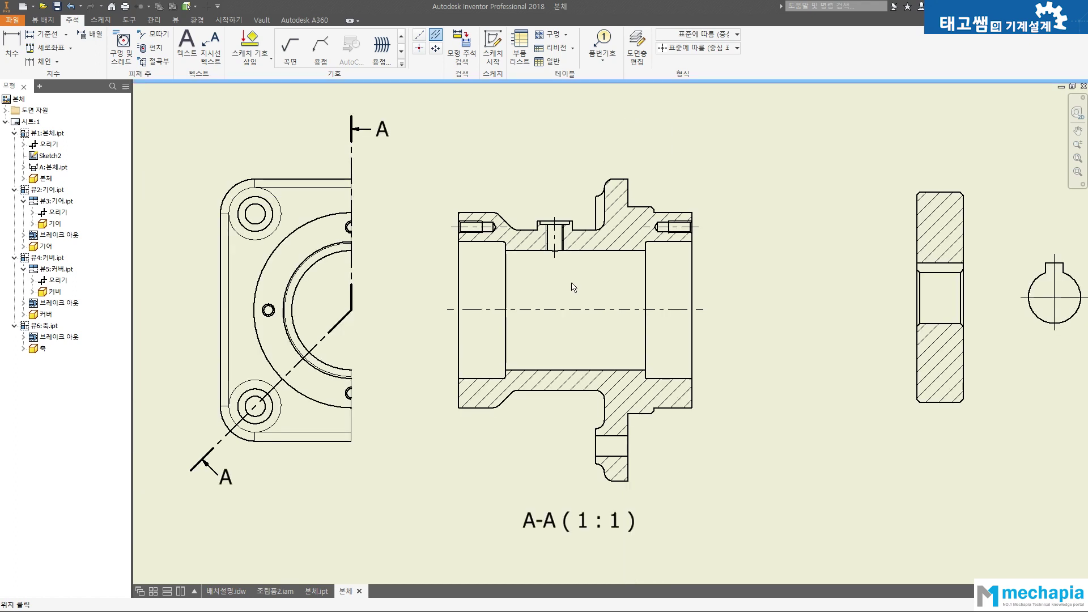
{"action": "left_click", "coordinate": [615, 452]}
Place center marks on the upper and lower counterbored mounting holes in the housing's front view
{"action": "left_click", "coordinate": [418, 50]}
{"action": "left_click", "coordinate": [268, 217]}
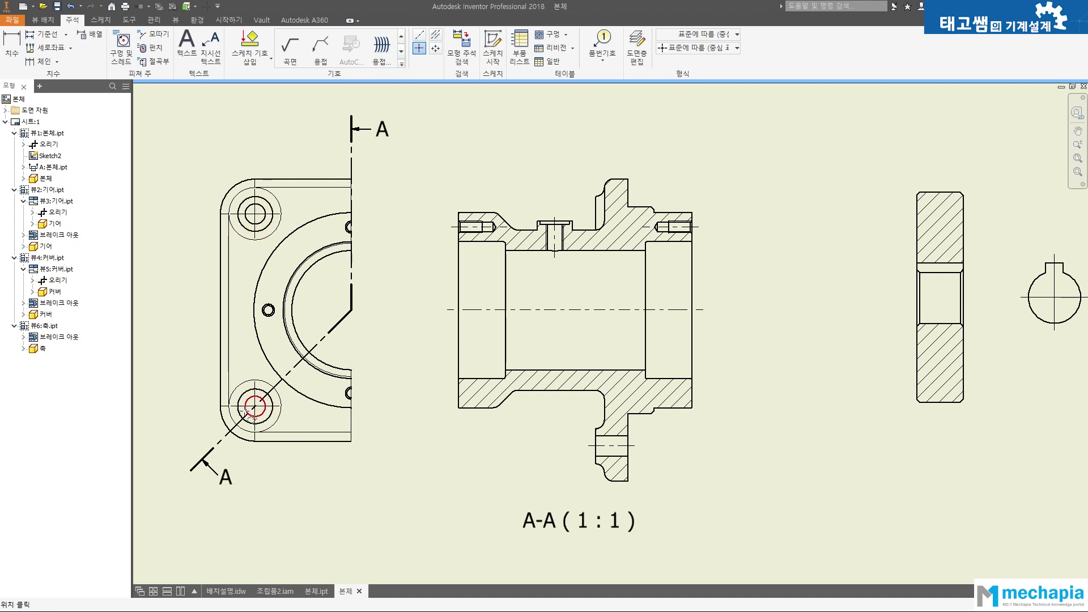
{"action": "left_click", "coordinate": [265, 417]}
Place center marks on the cover front view's side hole and on its upper and lower slotted bolt holes
{"action": "scroll", "coordinate": [500, 418], "scroll_direction": "down", "scroll_amount": 3}
{"action": "middle_click_drag", "start_coordinate": [500, 418], "coordinate": [535, 364]}
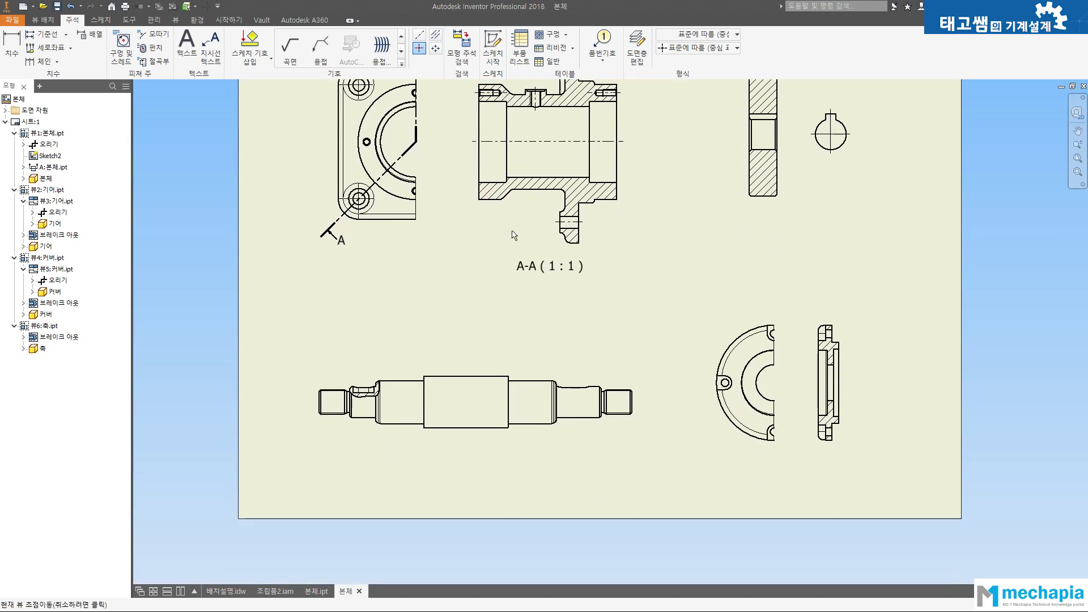
{"action": "scroll", "coordinate": [708, 408], "scroll_direction": "up", "scroll_amount": 3}
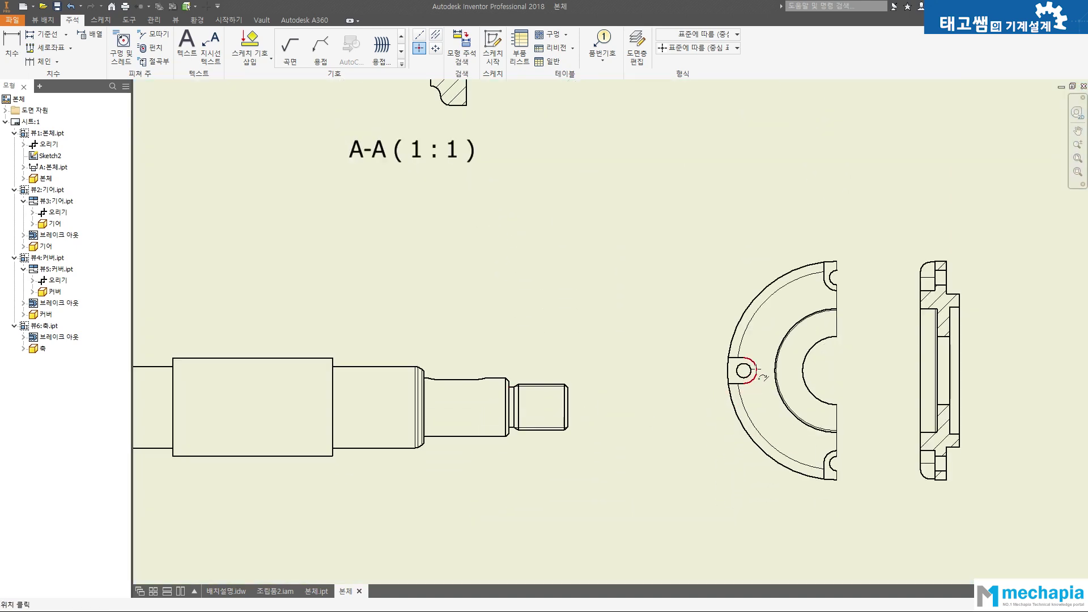
{"action": "left_click", "coordinate": [830, 276]}
{"action": "left_click", "coordinate": [829, 463]}
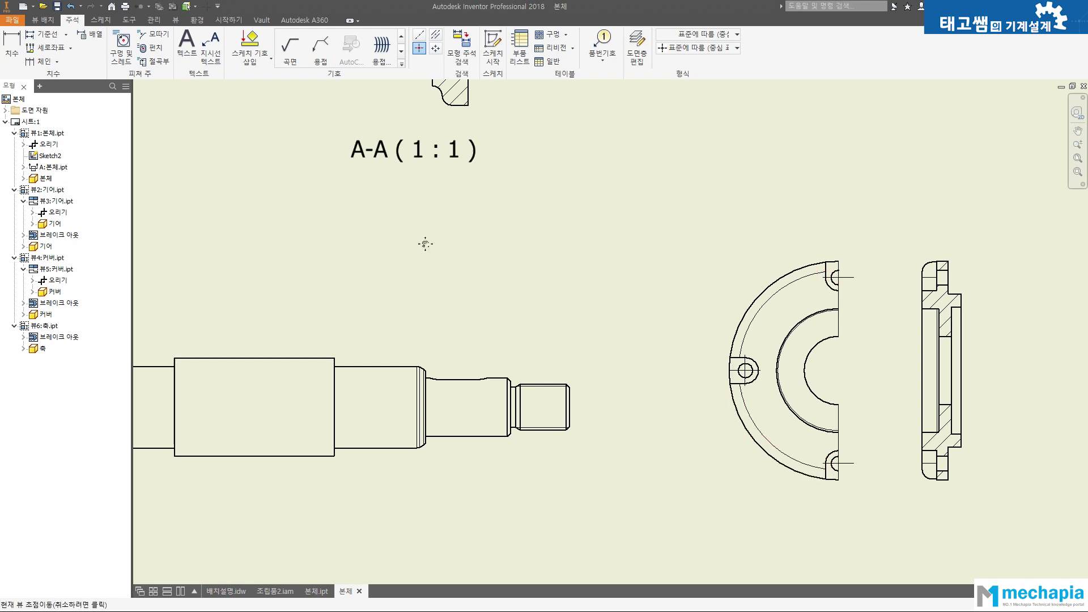
Create a horizontal centerline along the shaft's axis, between the midpoints of its two end edges
{"action": "middle_click_drag", "start_coordinate": [425, 242], "coordinate": [630, 245]}
{"action": "left_click", "coordinate": [420, 34]}
{"action": "left_click", "coordinate": [376, 233]}
{"action": "left_click", "coordinate": [180, 407]}
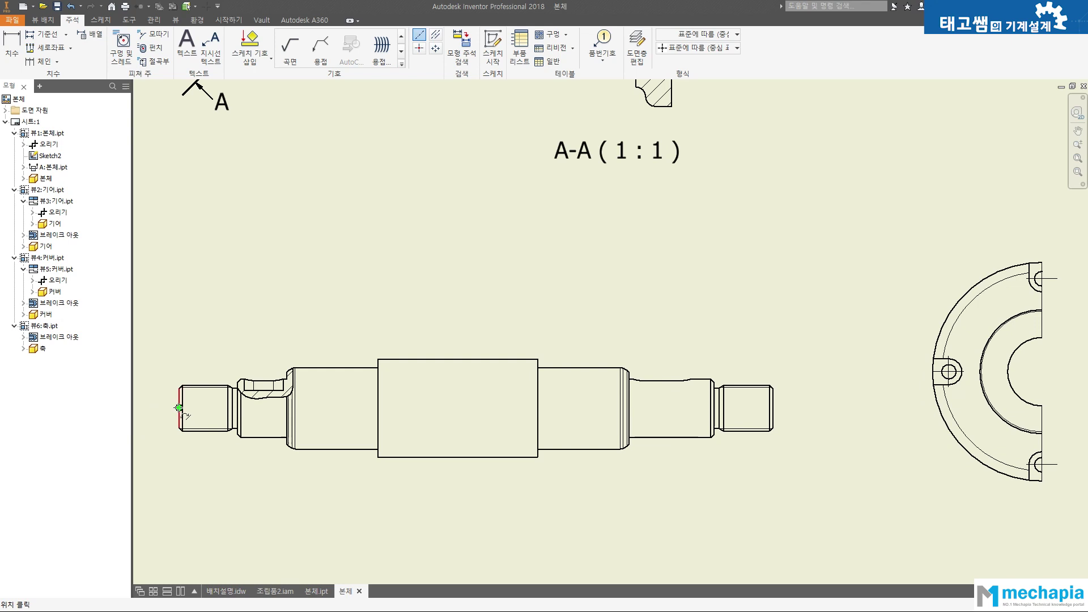
{"action": "left_click", "coordinate": [770, 408]}
{"action": "right_click", "coordinate": [791, 408]}
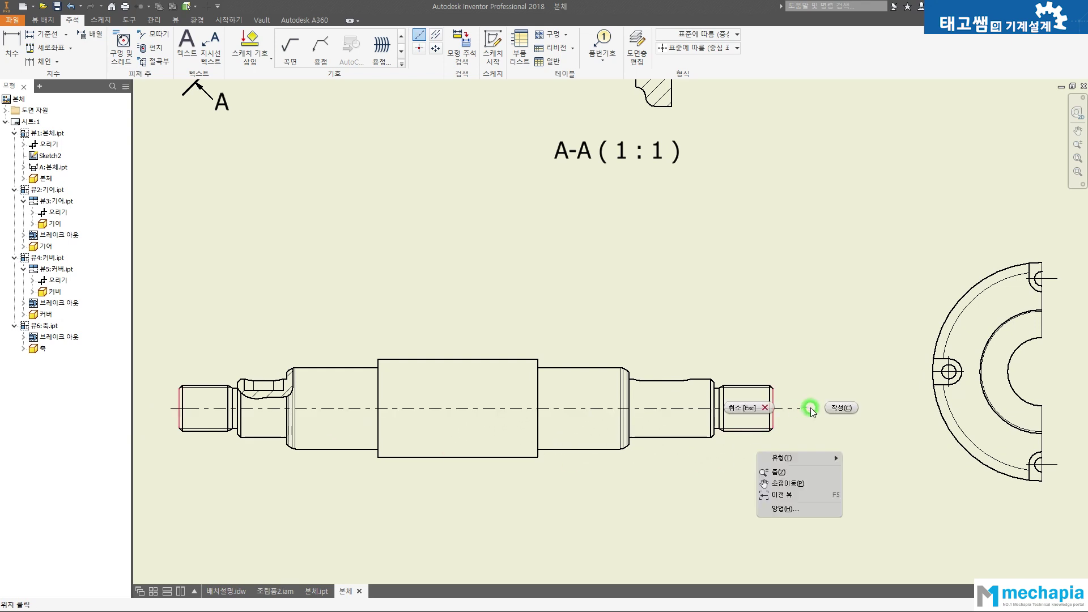
{"action": "left_click", "coordinate": [832, 402]}
Review the annotated sheet, and switch to AutoCAD to examine the finished drawing's dimensioned views, spur gear table, notes and parts list
{"action": "scroll", "coordinate": [612, 300], "scroll_direction": "down", "scroll_amount": 3}
{"action": "middle_click_drag", "start_coordinate": [612, 300], "coordinate": [551, 412]}
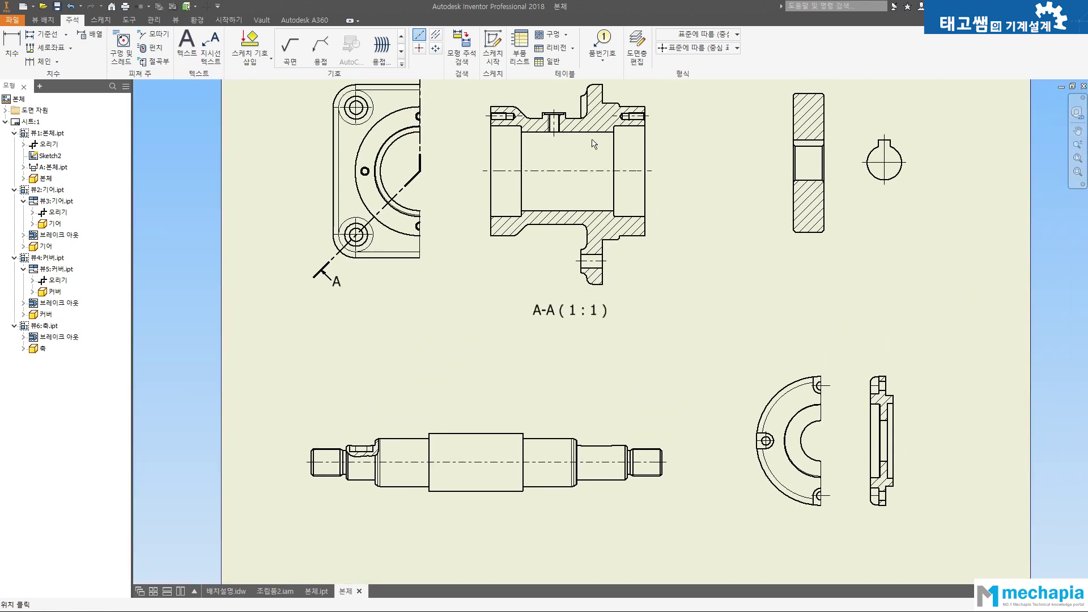
{"action": "middle_click_drag", "start_coordinate": [625, 205], "coordinate": [623, 209]}
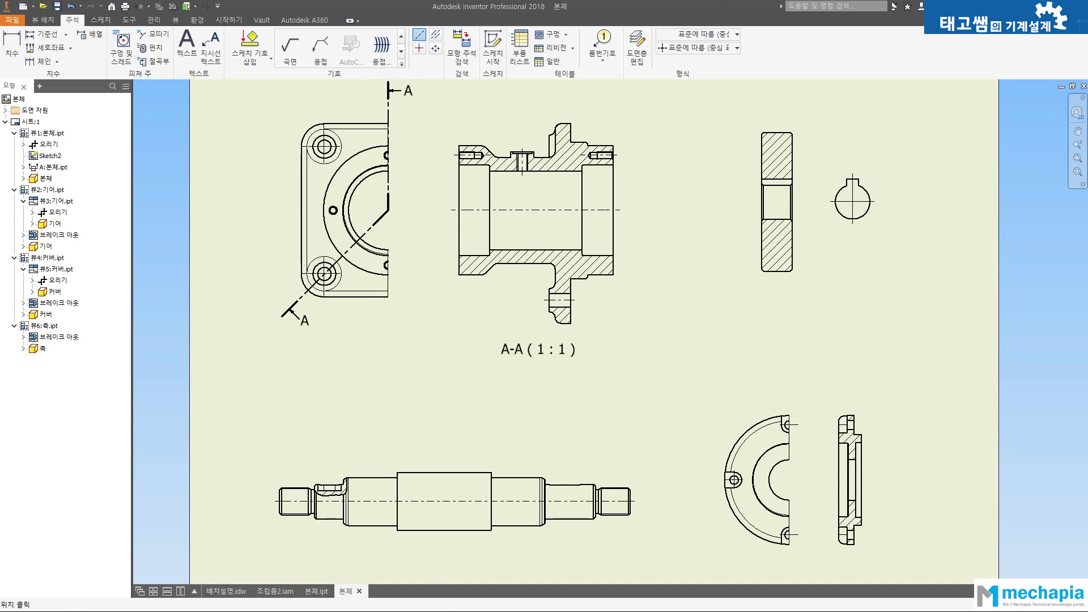
{"action": "key", "text": "alt+Tab"}
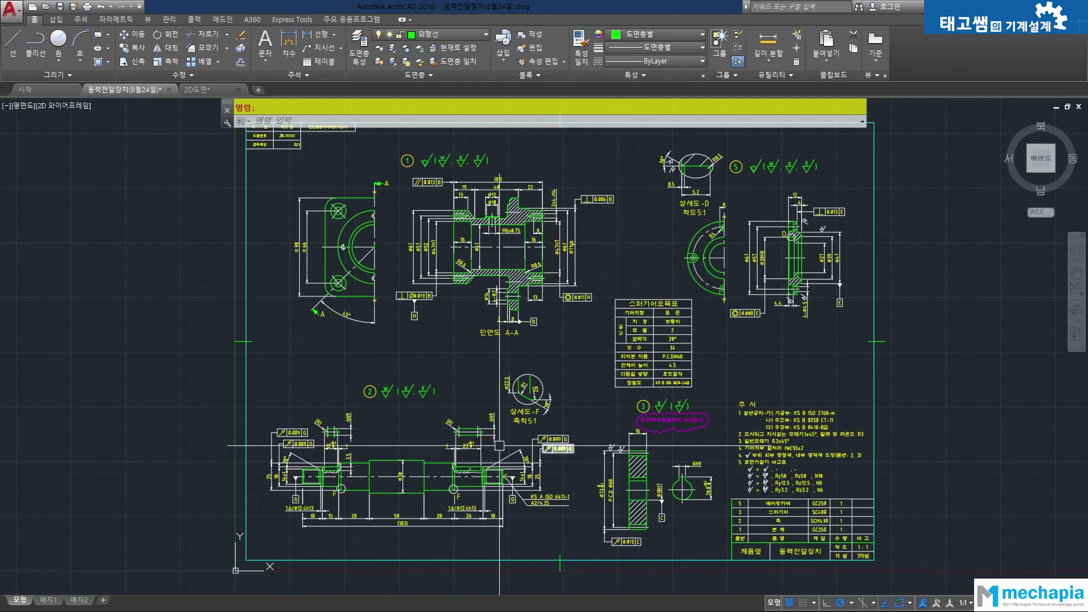
{"action": "scroll", "coordinate": [816, 474], "scroll_direction": "up", "scroll_amount": 4}
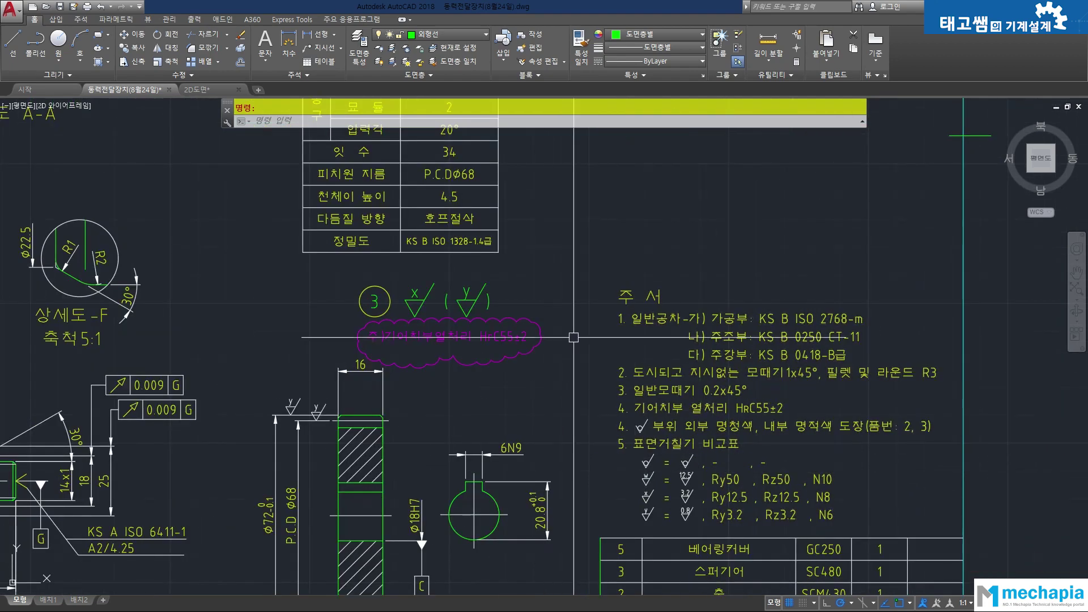
{"action": "scroll", "coordinate": [821, 481], "scroll_direction": "down", "scroll_amount": 3}
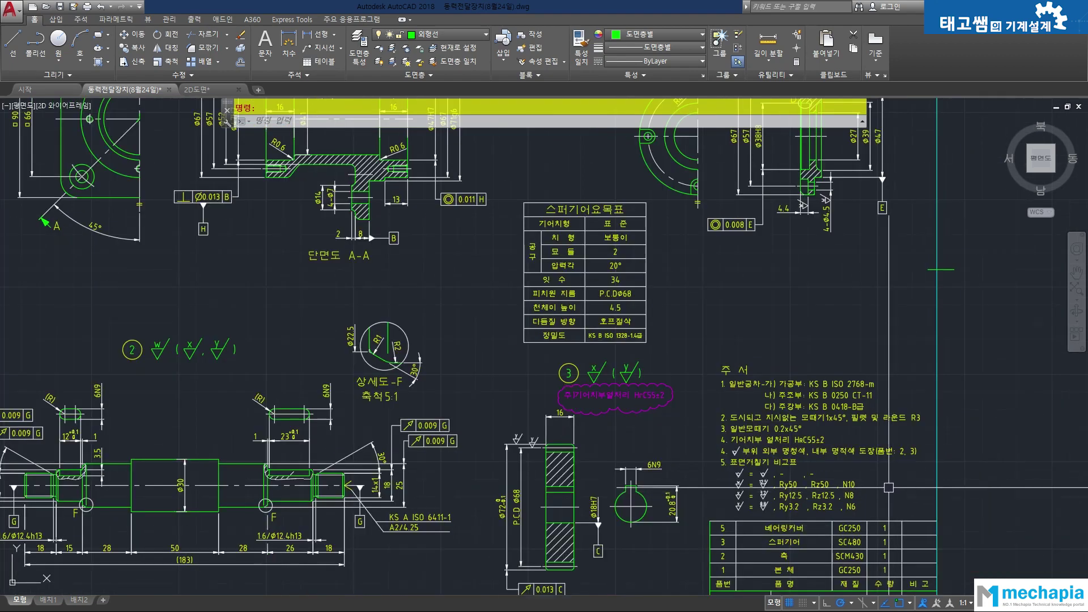
{"action": "scroll", "coordinate": [817, 463], "scroll_direction": "up", "scroll_amount": 3}
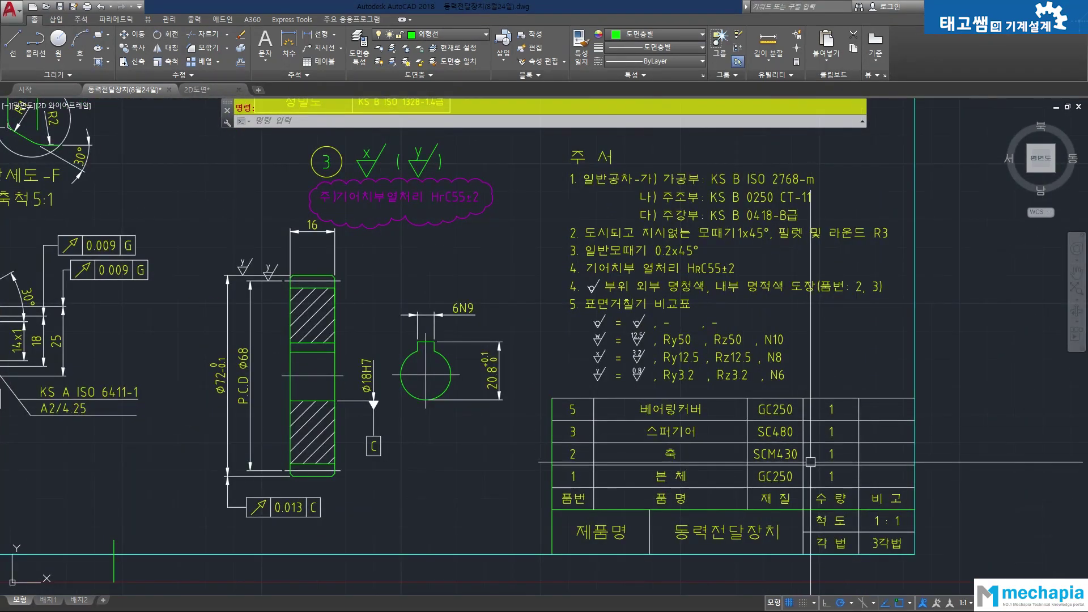
{"action": "scroll", "coordinate": [793, 471], "scroll_direction": "down", "scroll_amount": 1}
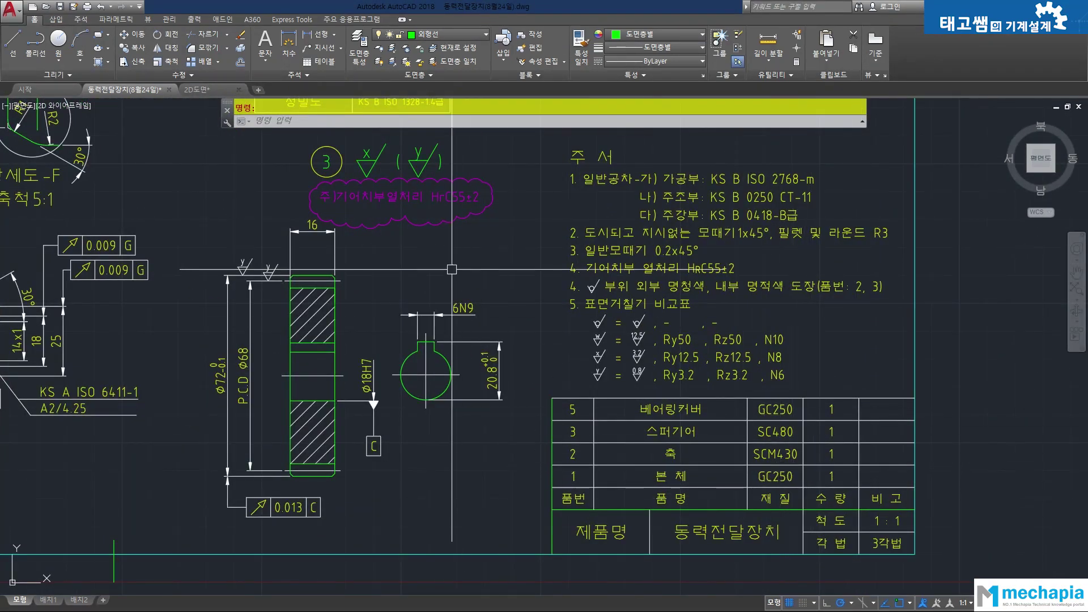
{"action": "scroll", "coordinate": [450, 269], "scroll_direction": "down", "scroll_amount": 2}
{"action": "mouse_move", "coordinate": [449, 269]}
{"action": "middle_mouse_down"}
{"action": "mouse_move", "coordinate": [602, 350]}
{"action": "mouse_move", "coordinate": [735, 440]}
{"action": "middle_mouse_up"}
{"action": "mouse_move", "coordinate": [557, 271]}
{"action": "middle_mouse_down"}
{"action": "mouse_move", "coordinate": [549, 426]}
{"action": "mouse_move", "coordinate": [534, 454]}
{"action": "middle_mouse_up"}
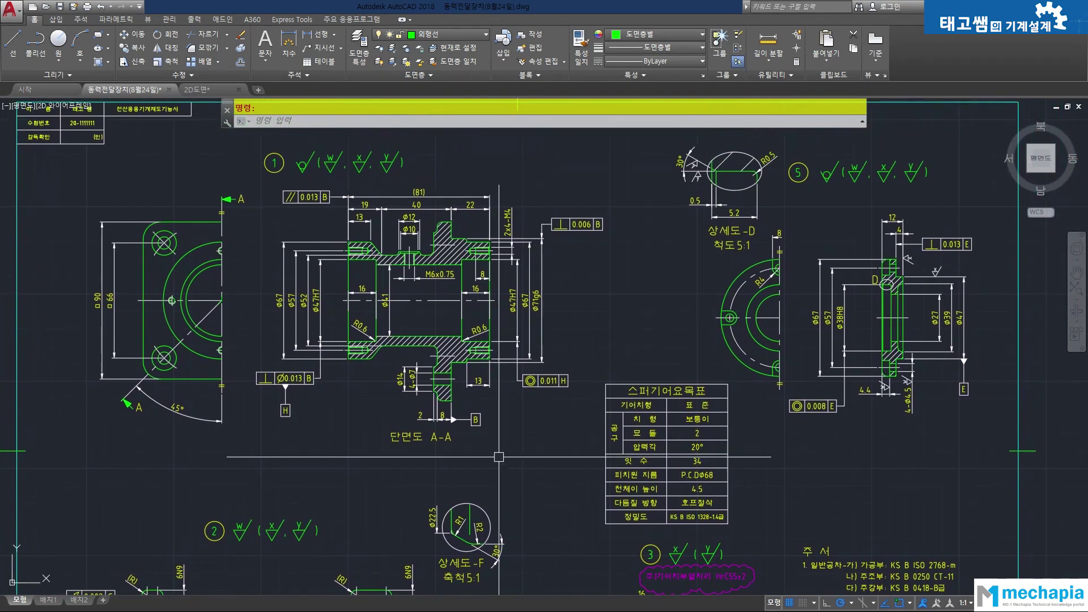